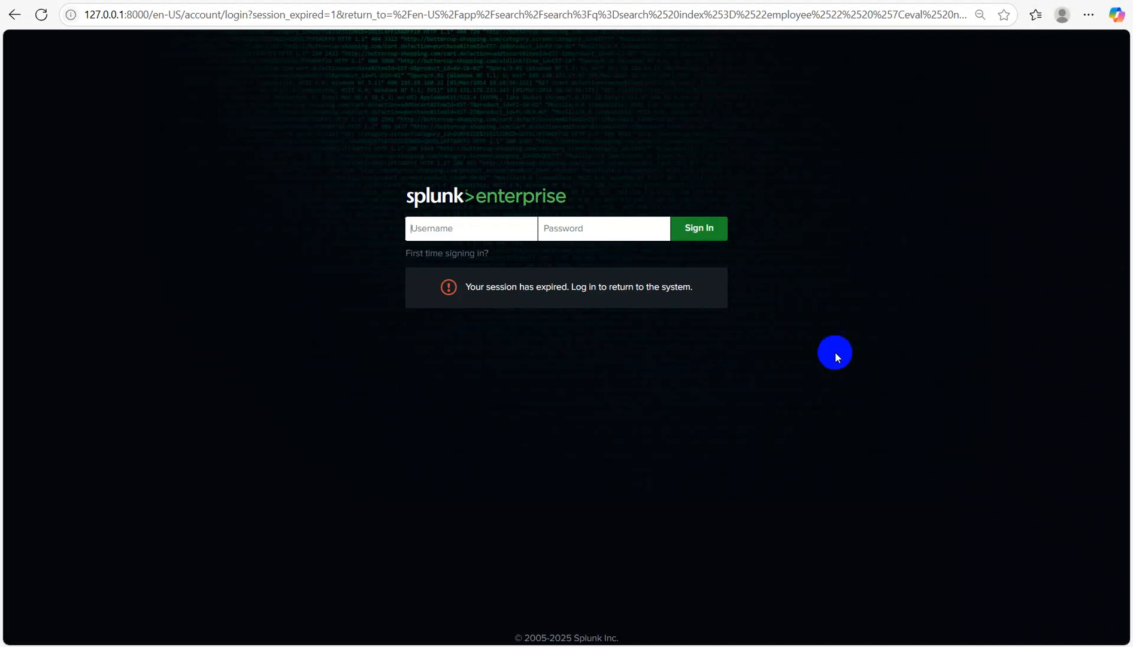
# Step: Sign back in to Splunk with the admin credentials and clear the old validate query
pyautogui.click(462, 227)
pyautogui.write('adminpassword')
pyautogui.press('Return')
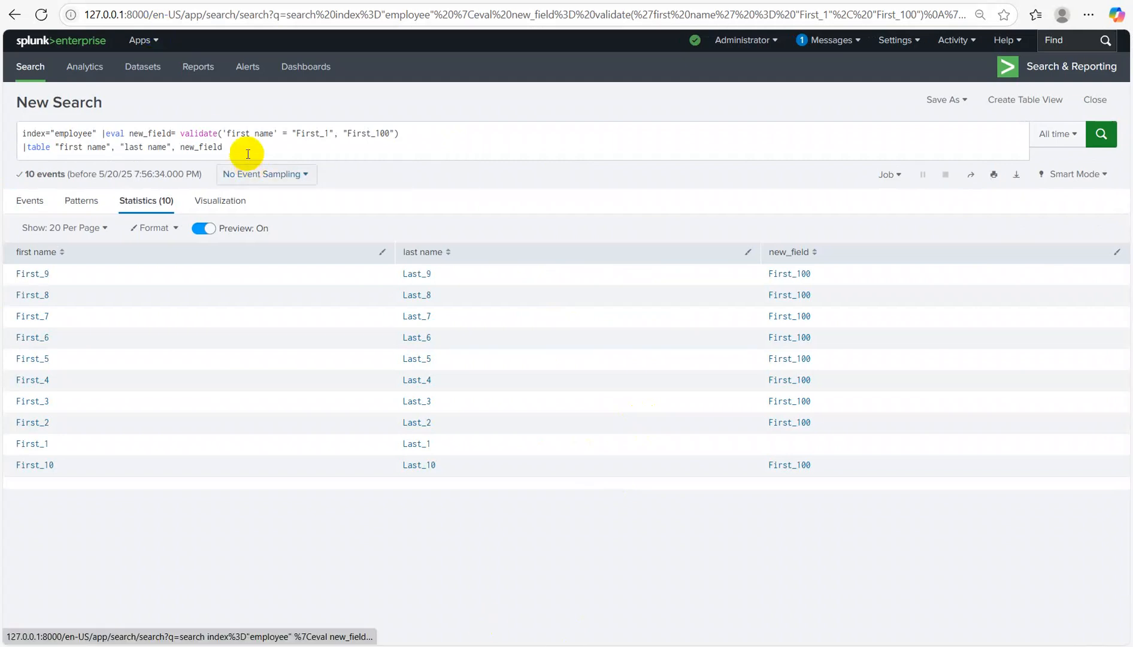
pyautogui.hotkey('ctrl', 'a')
pyautogui.press('BackSpace')
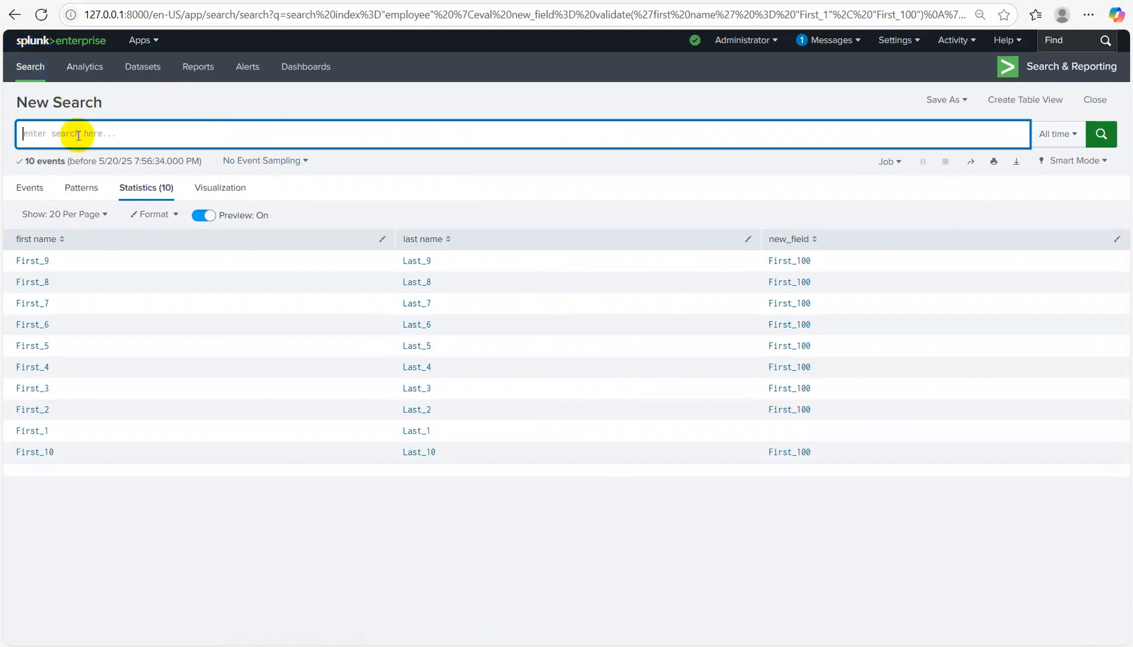
# Step: Bring the Notepad notes forward and delete the old in/like/match/validate list
pyautogui.moveTo(740, 629)
pyautogui.click(750, 603)
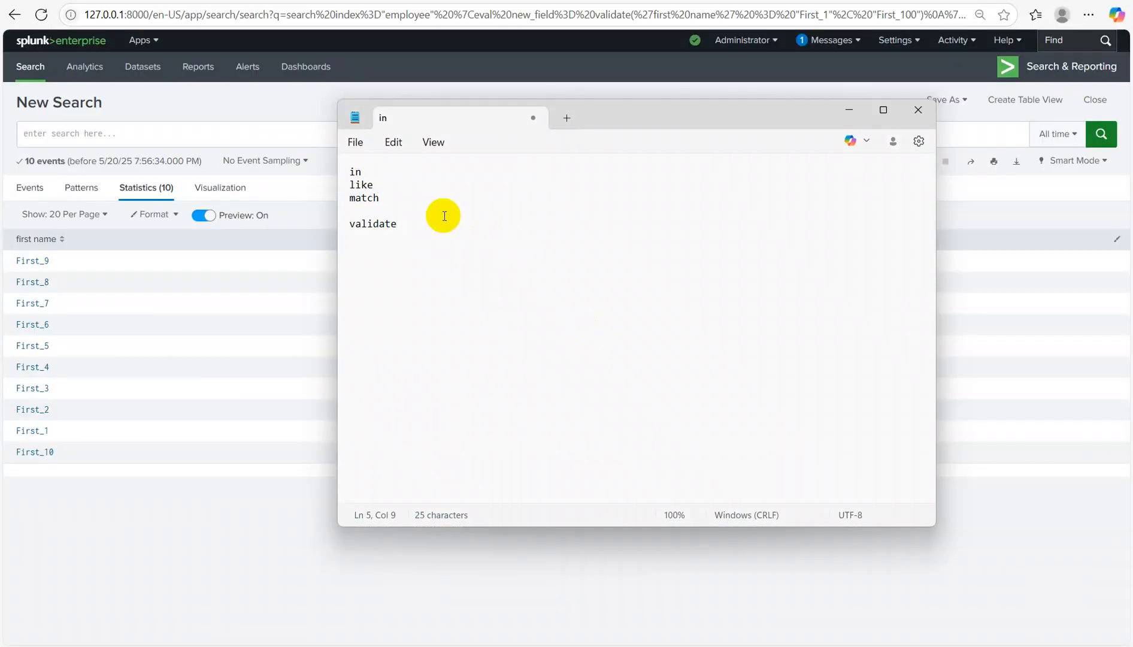
pyautogui.moveTo(442, 215); pyautogui.dragTo(271, 76)
pyautogui.moveTo(405, 219); pyautogui.dragTo(307, 99)
pyautogui.press('Delete')
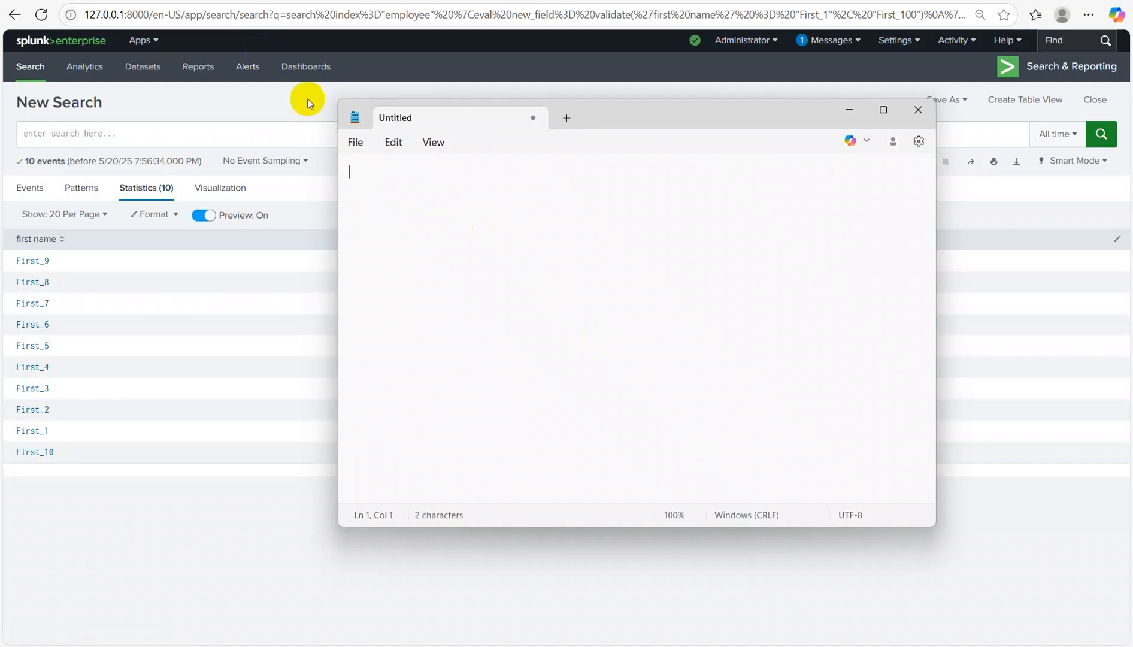
# Step: Write the heading 'Conversion Function' followed by -tonumber(), -tostring() and -typeof()
pyautogui.write('Conversion Function')
pyautogui.press('Return')
pyautogui.write('-tonum')
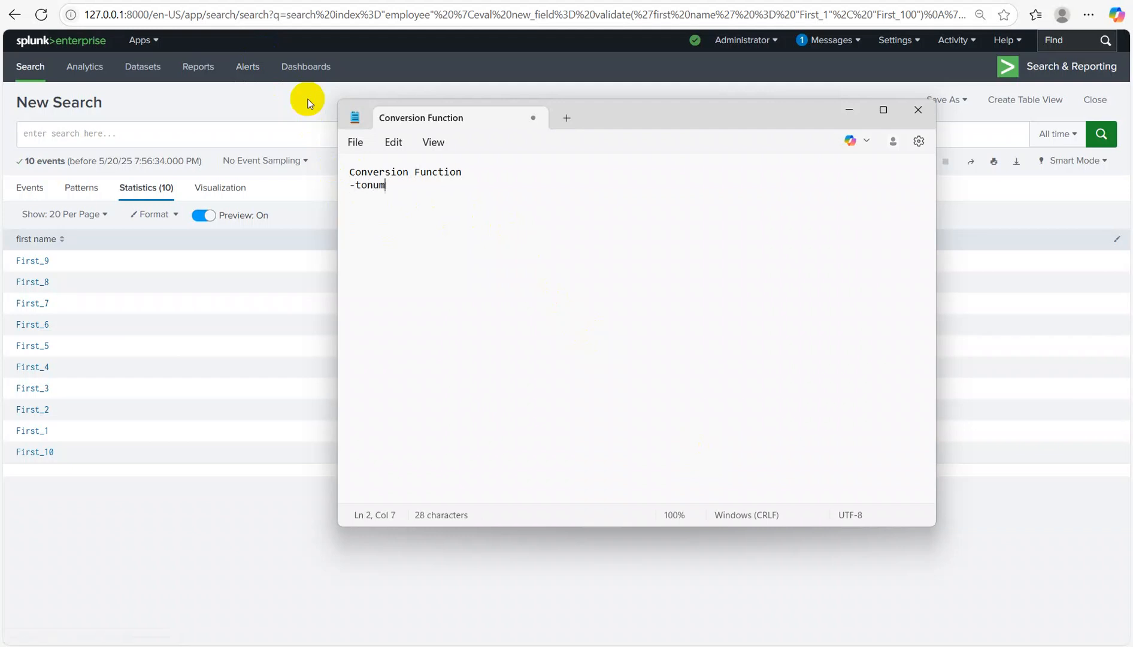
pyautogui.write('ber()')
pyautogui.press('Return')
pyautogui.write('-tostring()')
pyautogui.press('Return')
pyautogui.write('-type')
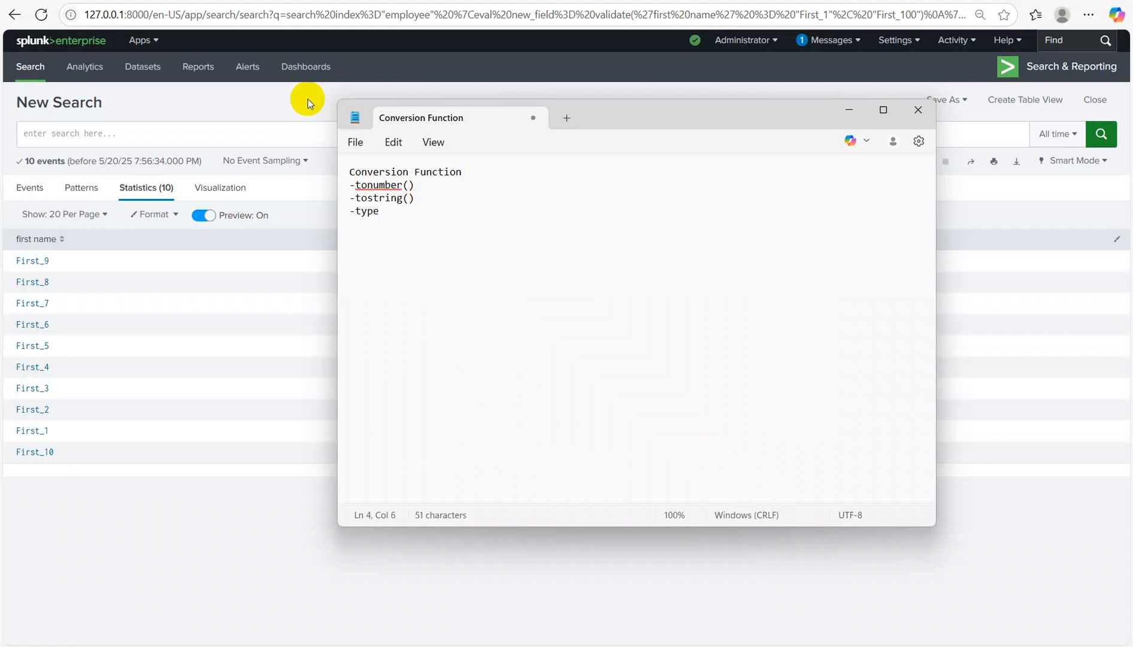
pyautogui.write('of()')
# Step: Start a search on index="employee" with eval field1="3"
pyautogui.click(850, 111)
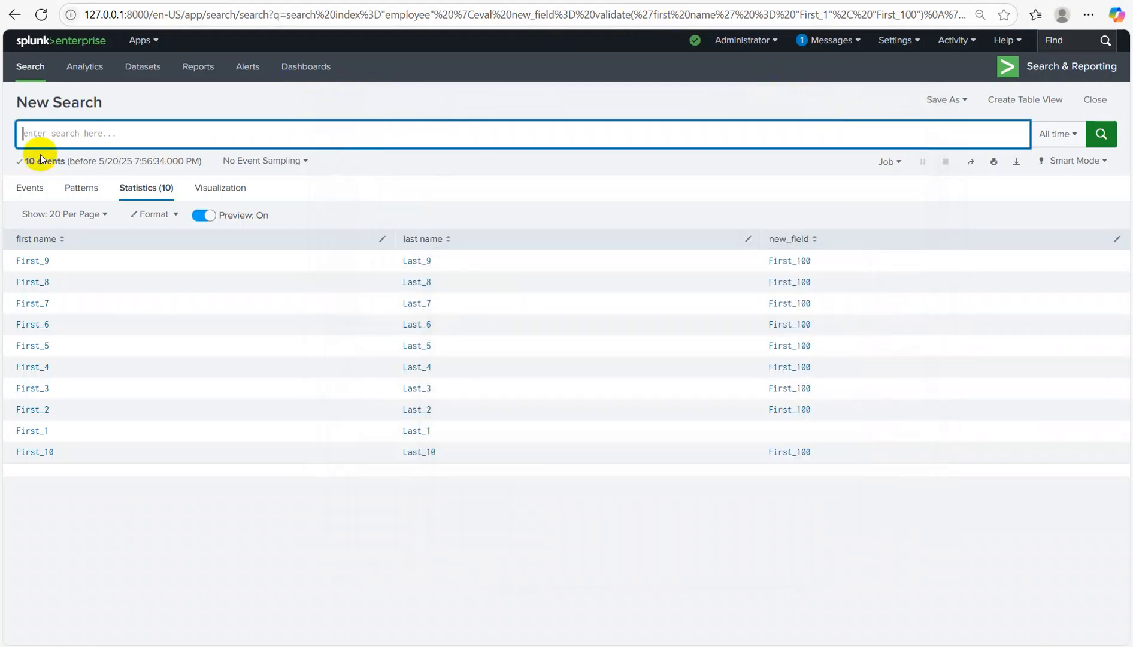
pyautogui.write('index')
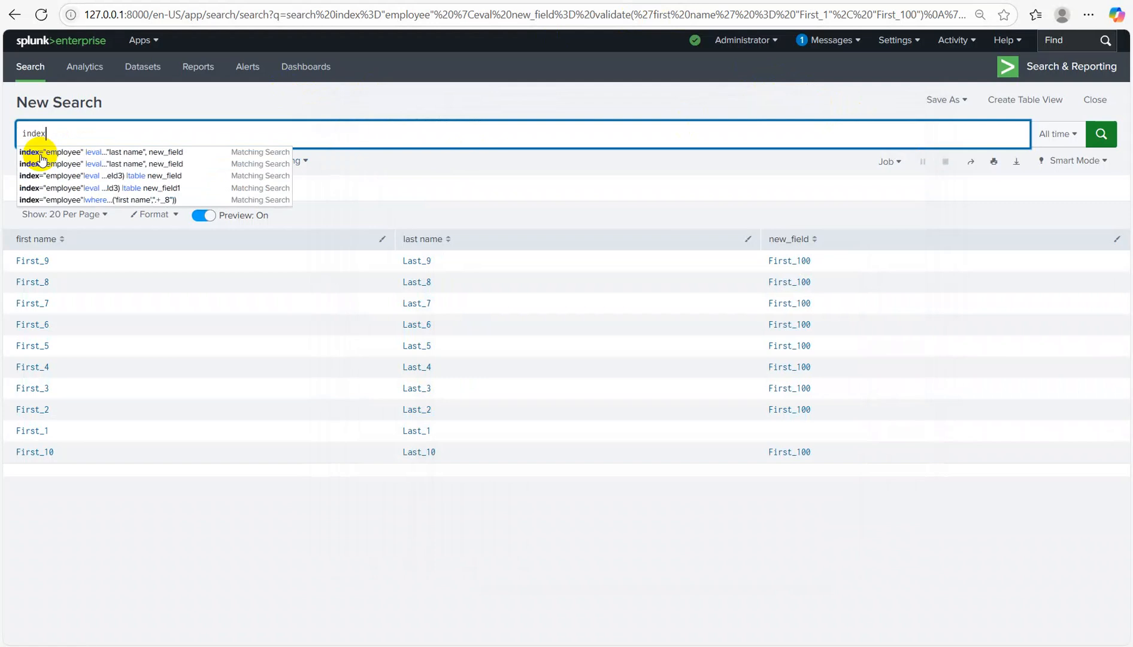
pyautogui.write('=')
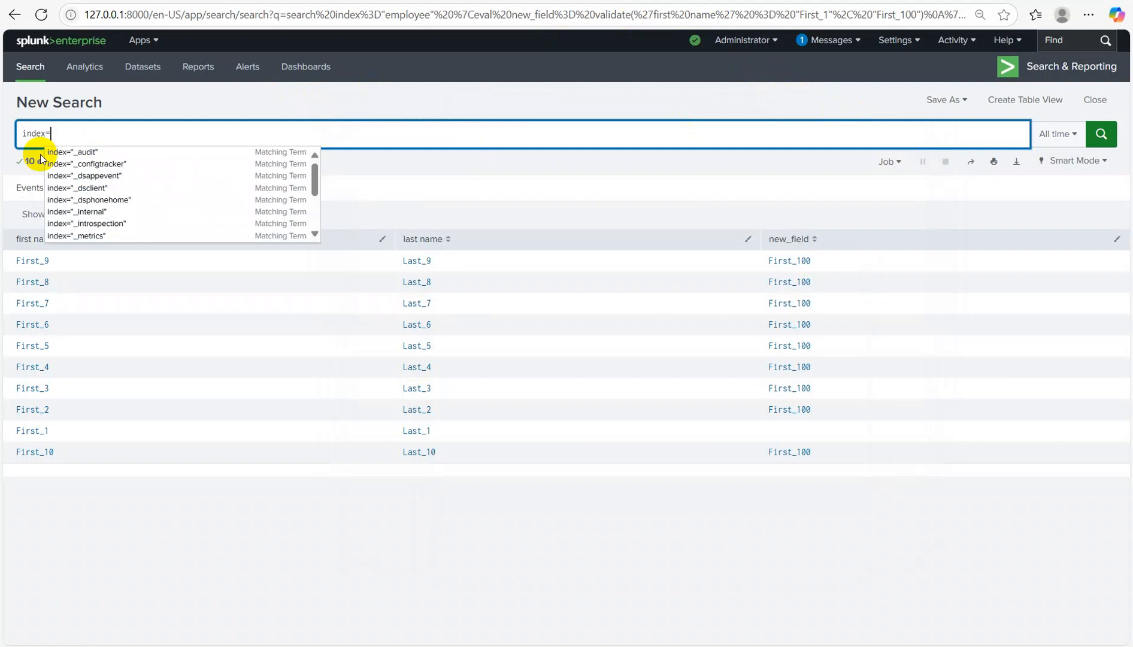
pyautogui.write('"emp')
pyautogui.press('Down')
pyautogui.press('Return')
pyautogui.press('Return')
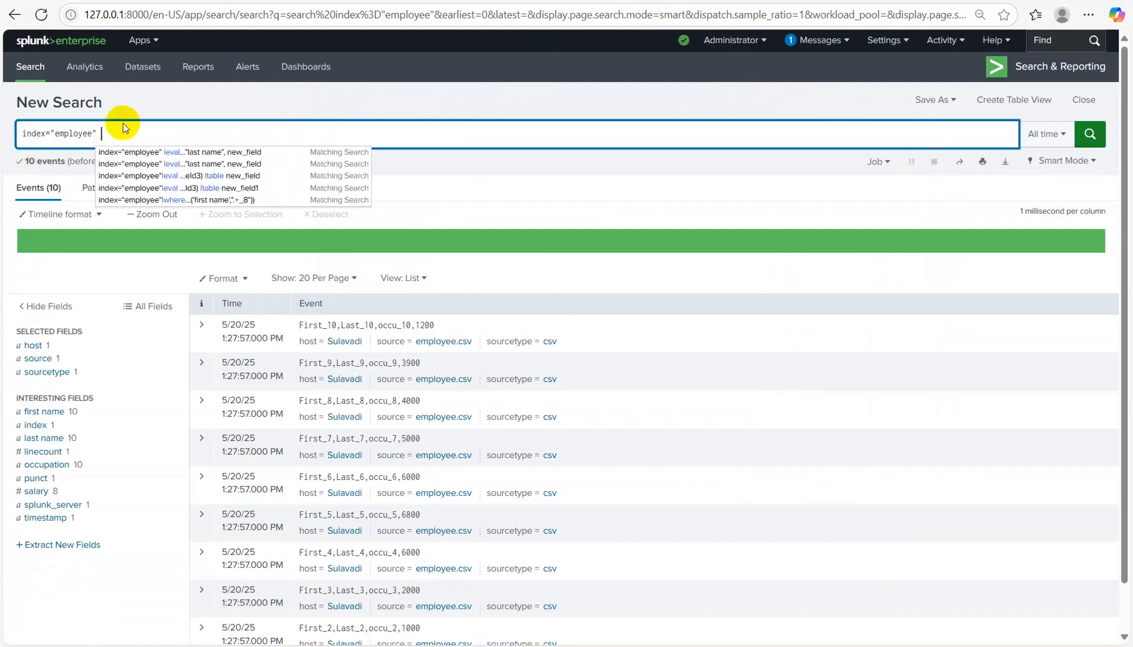
pyautogui.write('|eval')
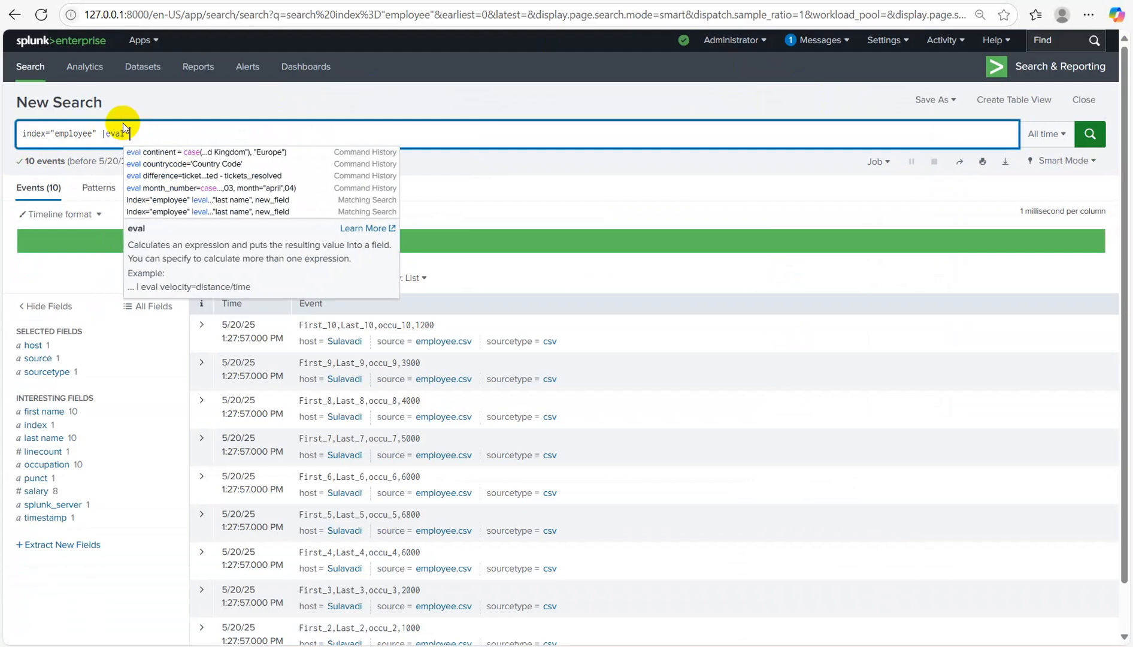
pyautogui.write(' field1')
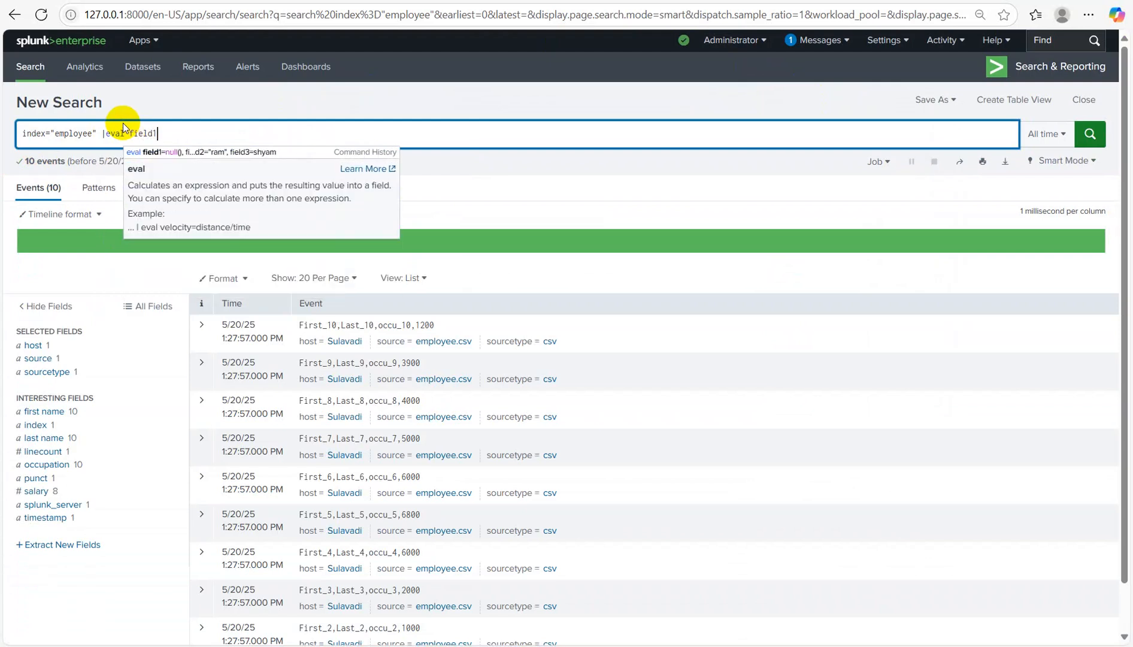
pyautogui.write('=3')
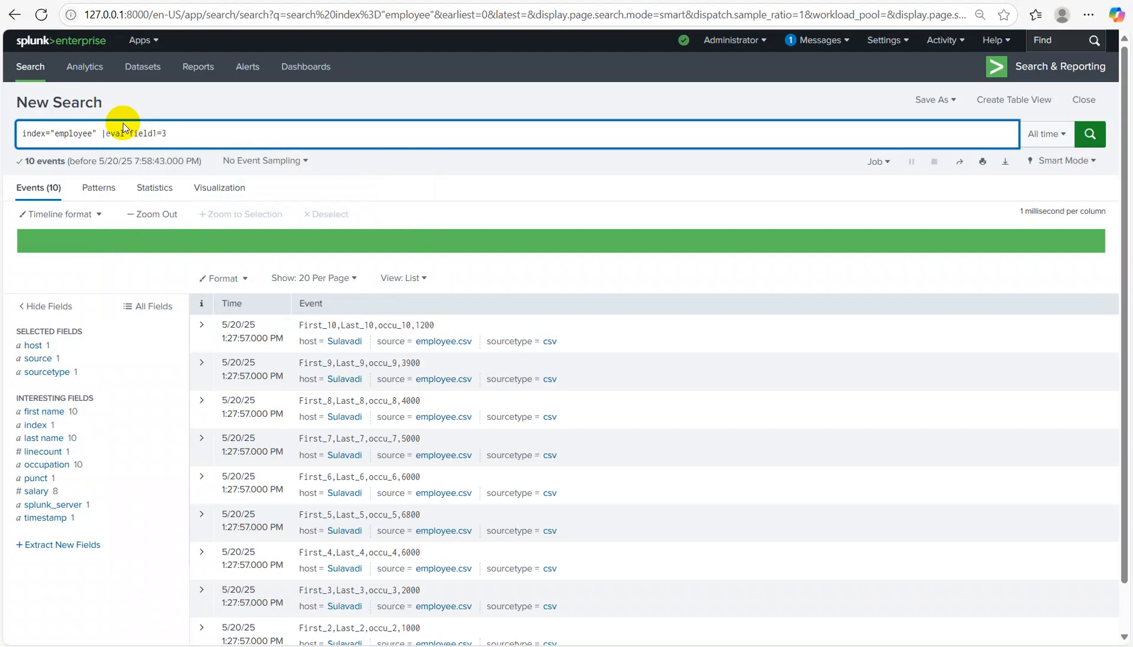
pyautogui.press('BackSpace')
pyautogui.press('Left')
pyautogui.write('"')
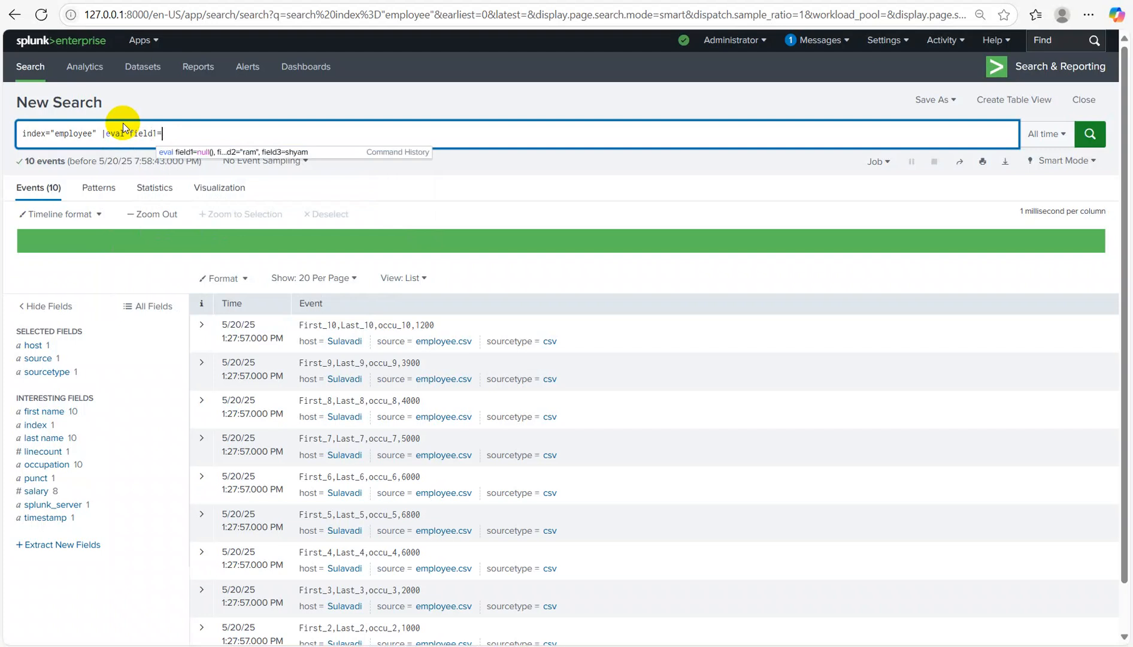
pyautogui.press('Right')
# Step: Add new_field=tonumber(field1) with table new_field, then run the search
pyautogui.write('", ')
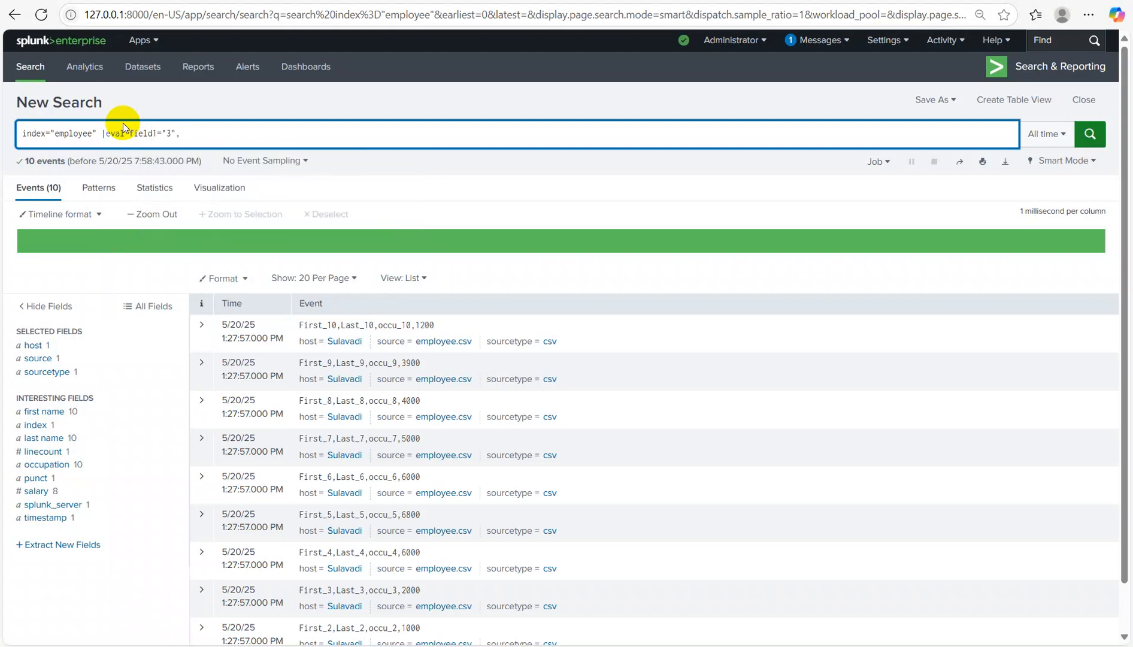
pyautogui.write('new_field=tonumber(field1)')
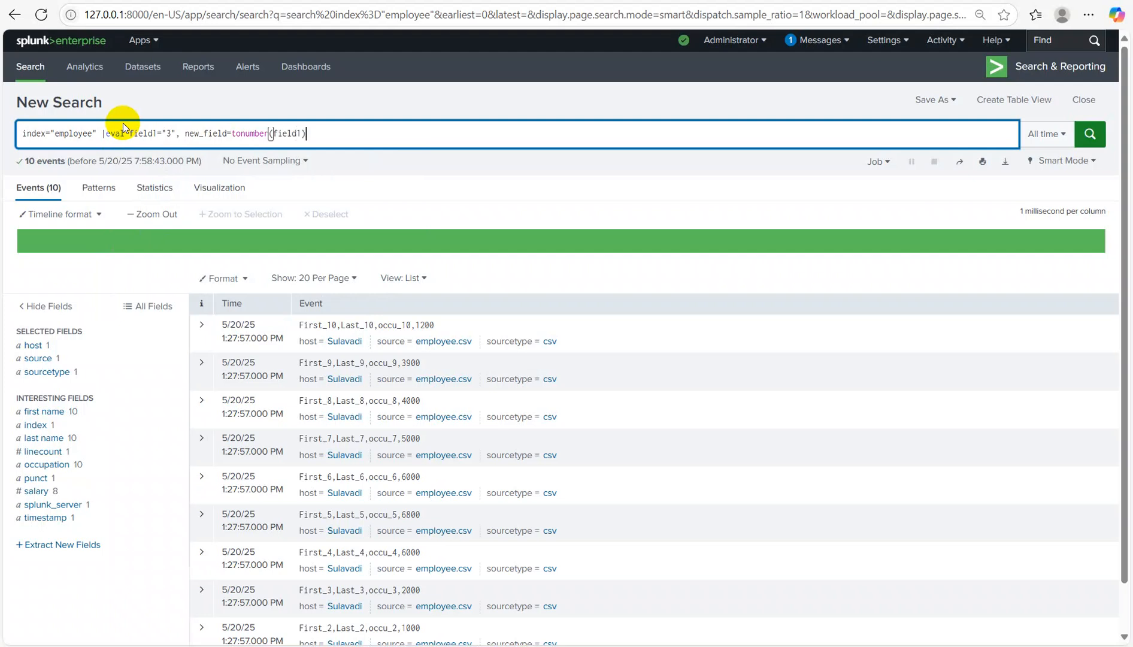
pyautogui.write('|table')
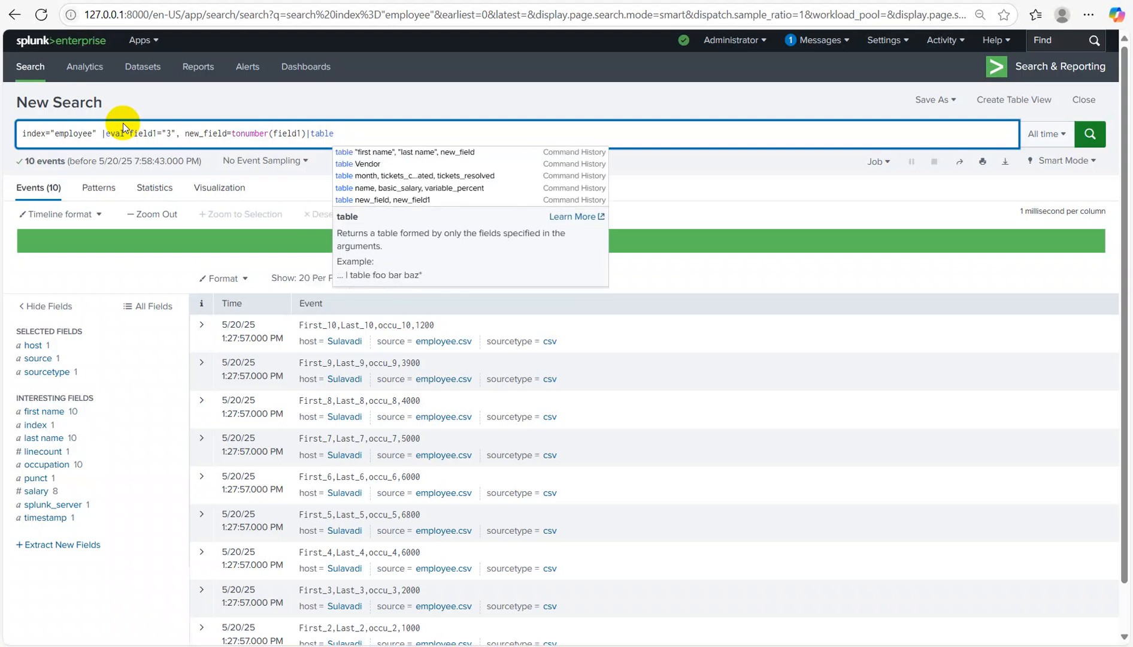
pyautogui.write(' new_')
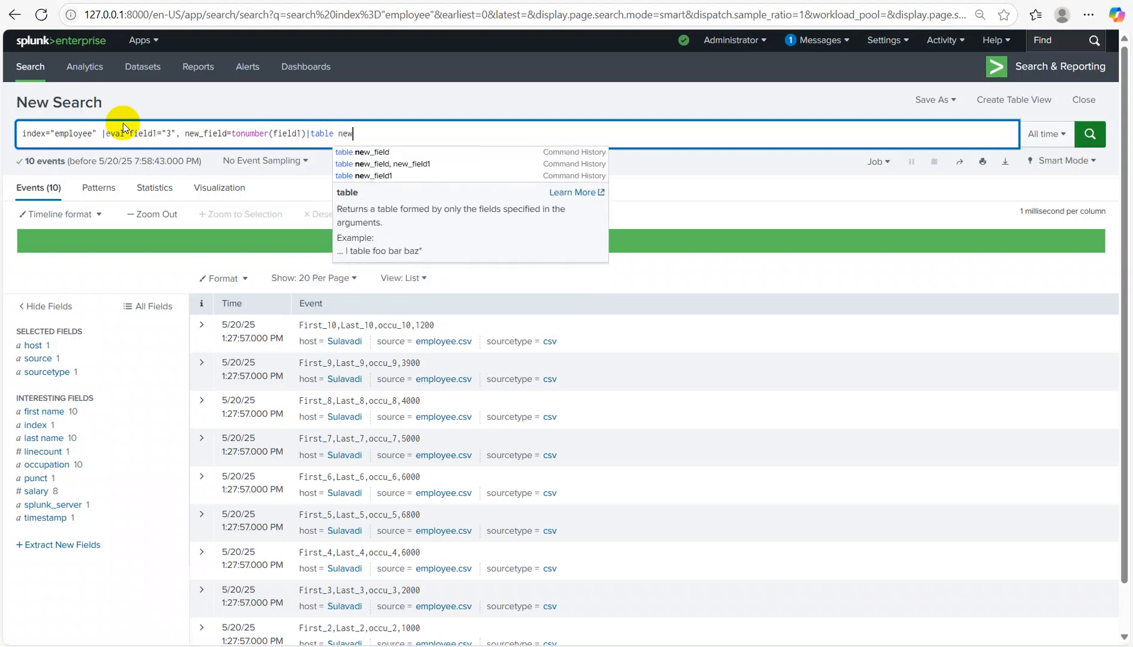
pyautogui.write('filed')
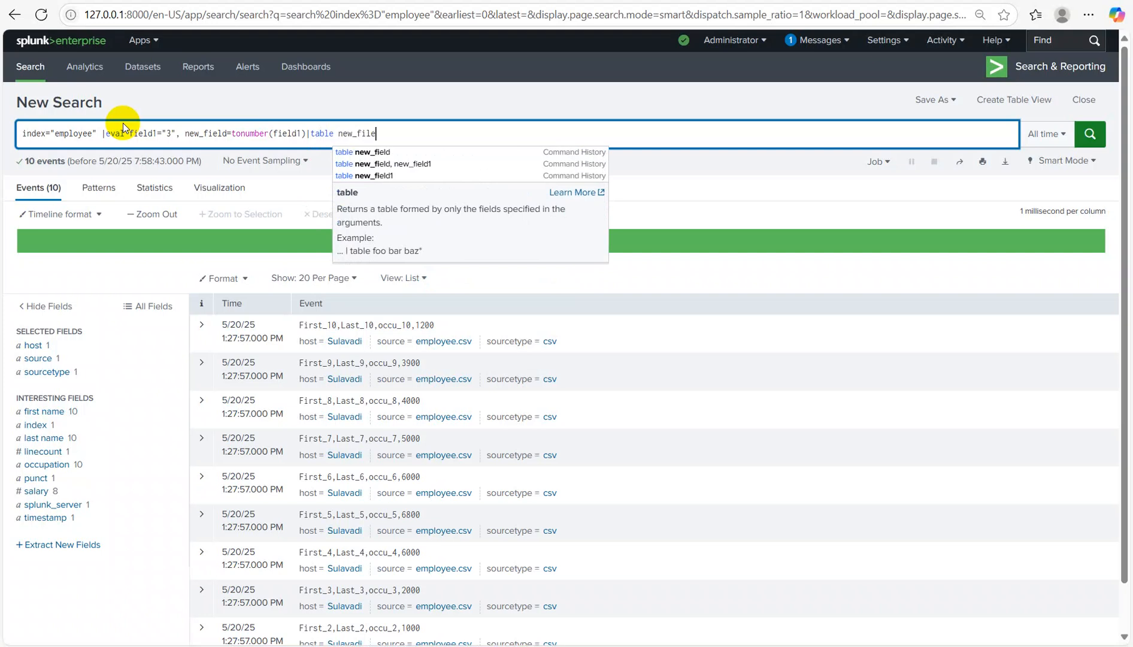
pyautogui.press('BackSpace')
pyautogui.press('BackSpace')
pyautogui.press('BackSpace')
pyautogui.write('eld')
pyautogui.press('Return')
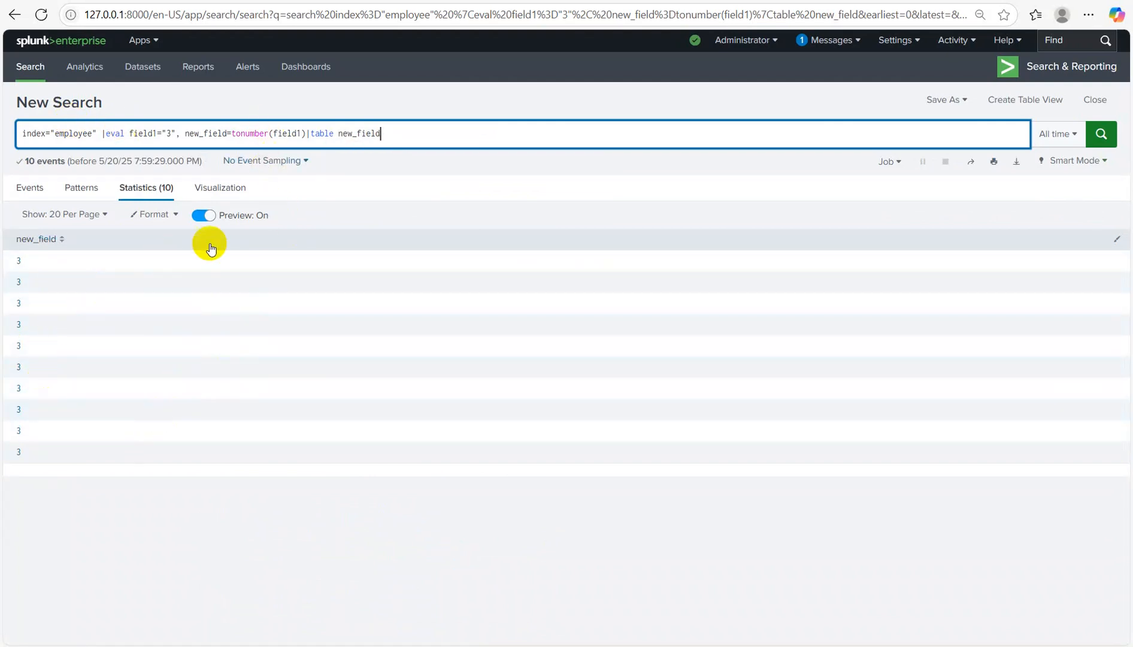
# Step: Add sum=new_field+8 to the eval and table sum beside new_field, giving 11
pyautogui.click(306, 134)
pyautogui.write(',')
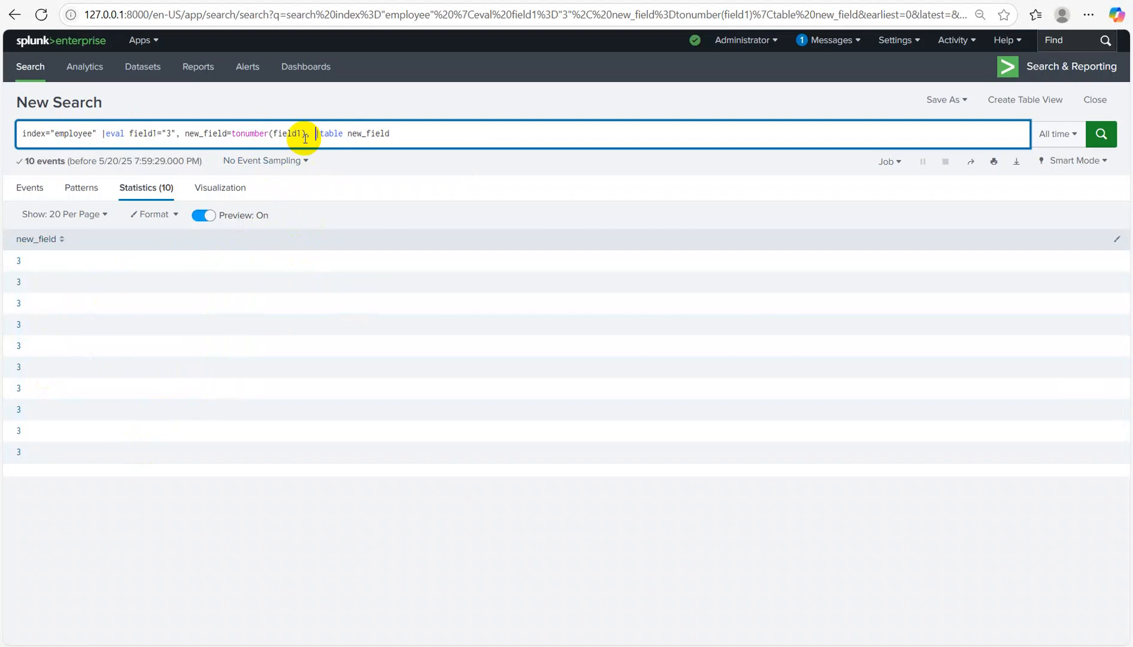
pyautogui.write('sum=new_field+8')
pyautogui.press('Return')
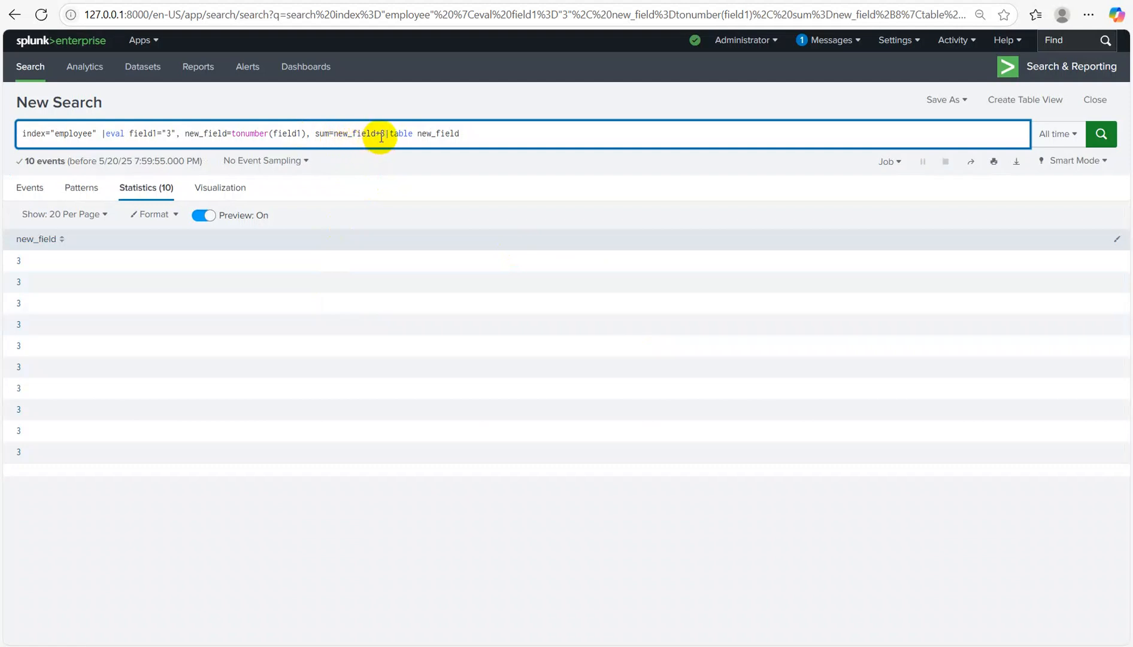
pyautogui.click(470, 128)
pyautogui.write(', sum')
pyautogui.press('Return')
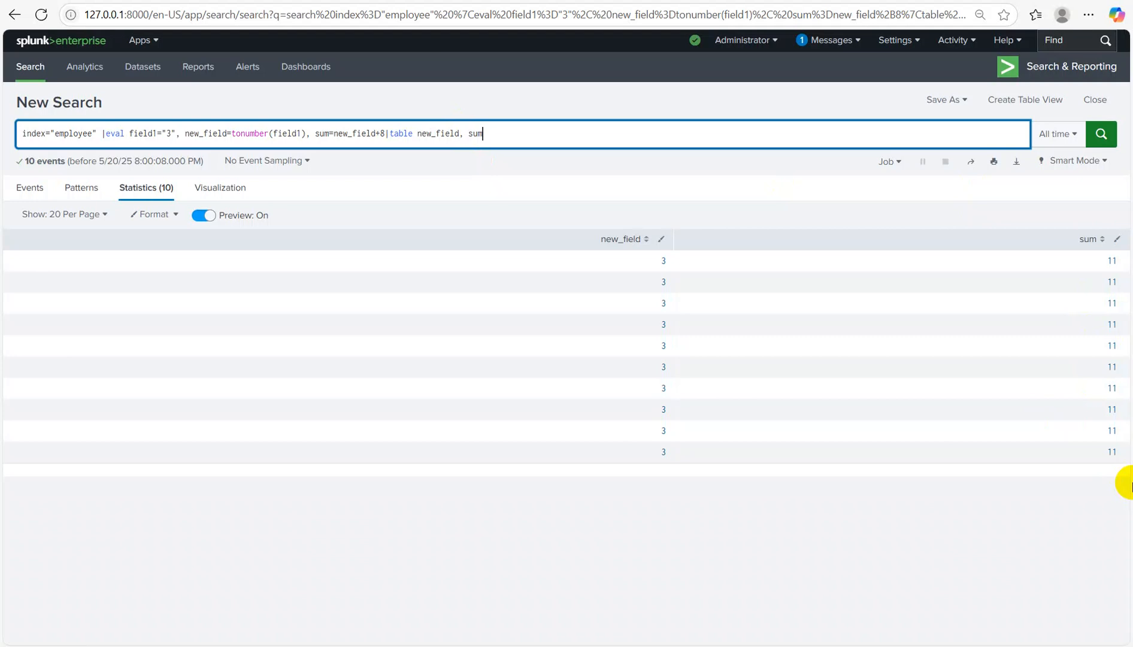
# Step: Rewrite the eval as field1="123456", new_field=tosrting(field1, "commas") | table new_field and run it
pyautogui.press('BackSpace')
pyautogui.press('BackSpace')
pyautogui.press('BackSpace')
pyautogui.press('BackSpace')
pyautogui.press('BackSpace')
pyautogui.press('BackSpace')
pyautogui.press('BackSpace')
pyautogui.press('BackSpace')
pyautogui.press('BackSpace')
pyautogui.press('BackSpace')
pyautogui.press('BackSpace')
pyautogui.press('BackSpace')
pyautogui.press('BackSpace')
pyautogui.press('BackSpace')
pyautogui.press('BackSpace')
pyautogui.press('BackSpace')
pyautogui.press('BackSpace')
pyautogui.press('BackSpace')
pyautogui.press('BackSpace')
pyautogui.press('BackSpace')
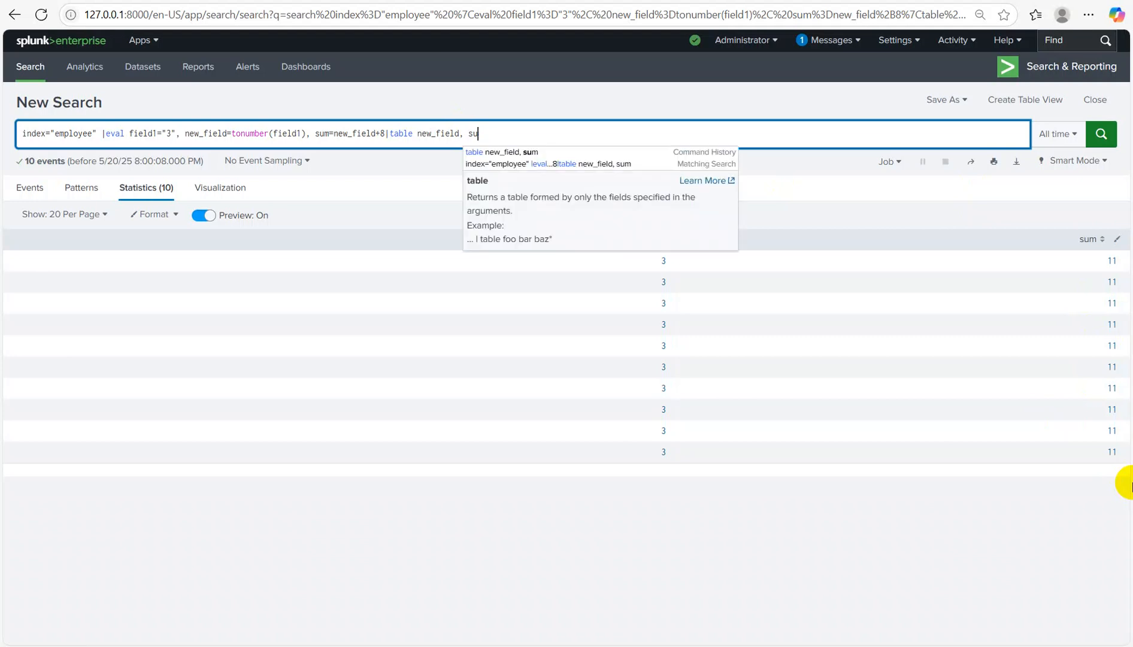
pyautogui.press('BackSpace')
pyautogui.press('BackSpace')
pyautogui.press('BackSpace')
pyautogui.press('BackSpace')
pyautogui.press('BackSpace')
pyautogui.press('BackSpace')
pyautogui.press('BackSpace')
pyautogui.press('BackSpace')
pyautogui.press('BackSpace')
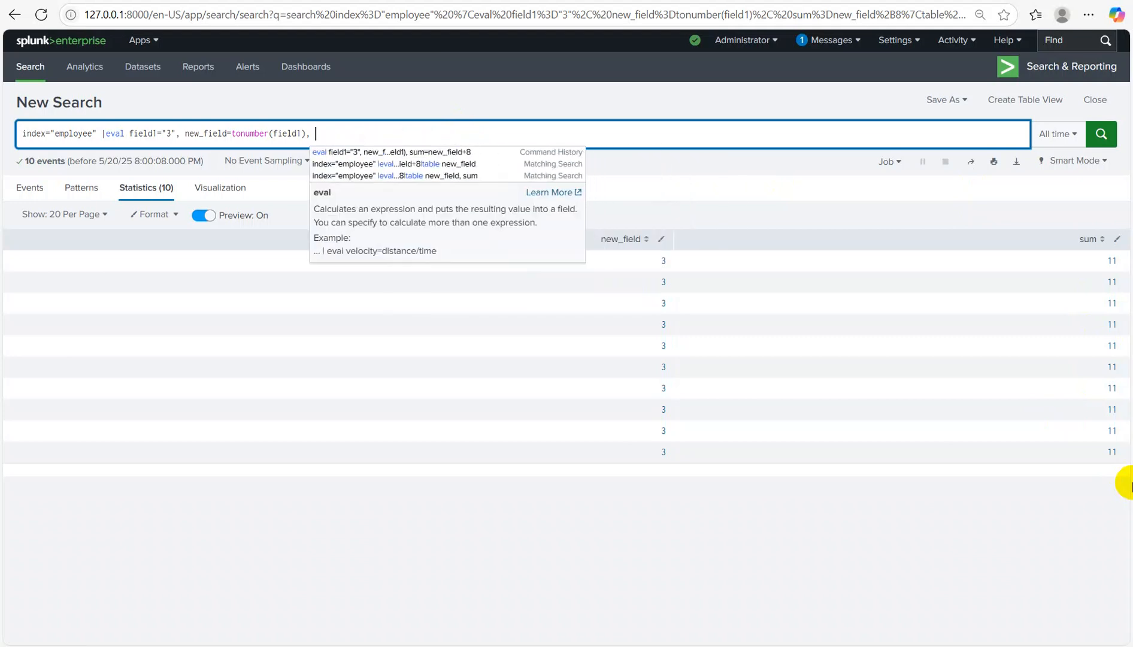
pyautogui.press('BackSpace')
pyautogui.press('BackSpace')
pyautogui.press('BackSpace')
pyautogui.press('BackSpace')
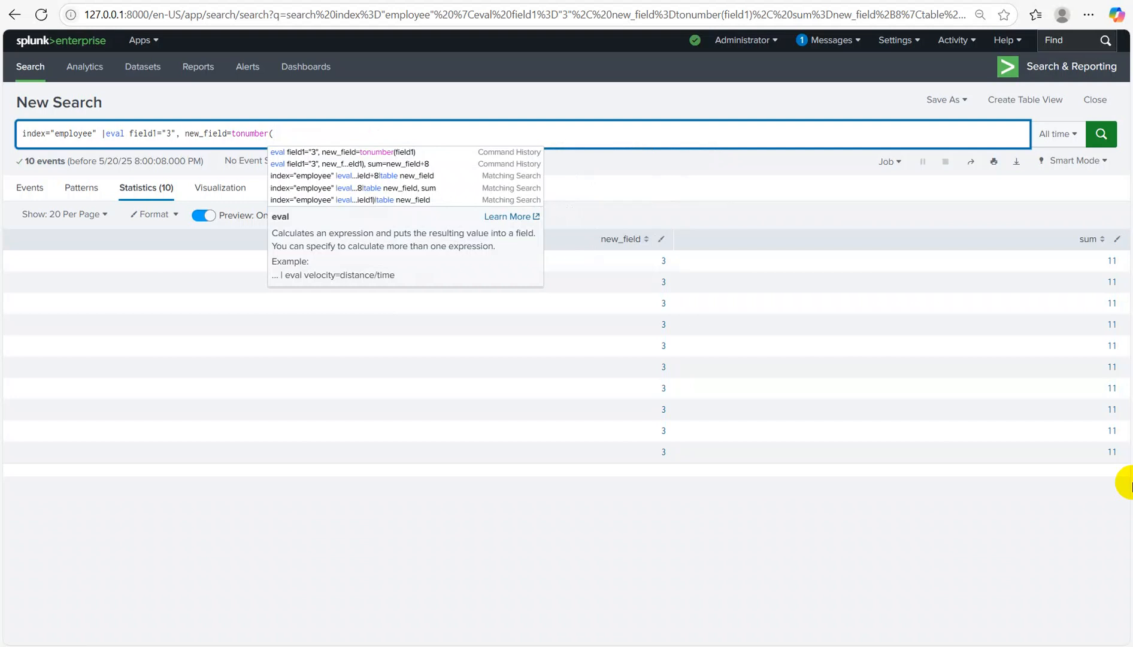
pyautogui.press('BackSpace')
pyautogui.press('BackSpace')
pyautogui.press('BackSpace')
pyautogui.press('BackSpace')
pyautogui.press('BackSpace')
pyautogui.press('BackSpace')
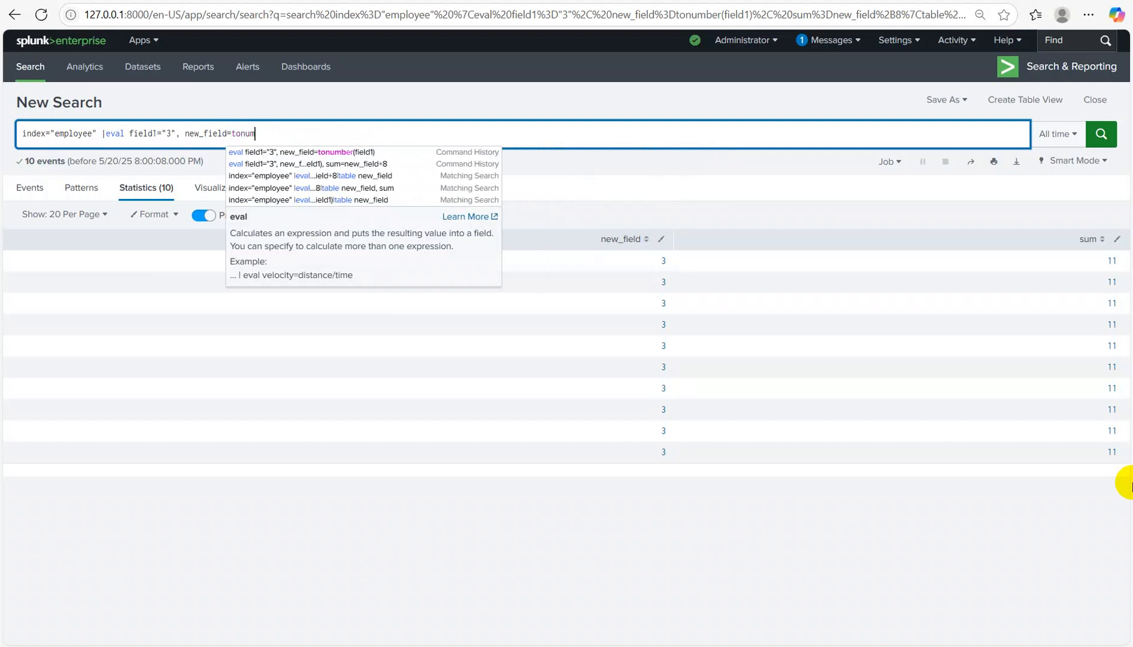
pyautogui.press('BackSpace')
pyautogui.press('BackSpace')
pyautogui.press('BackSpace')
pyautogui.press('BackSpace')
pyautogui.press('BackSpace')
pyautogui.press('BackSpace')
pyautogui.press('BackSpace')
pyautogui.press('BackSpace')
pyautogui.press('BackSpace')
pyautogui.press('BackSpace')
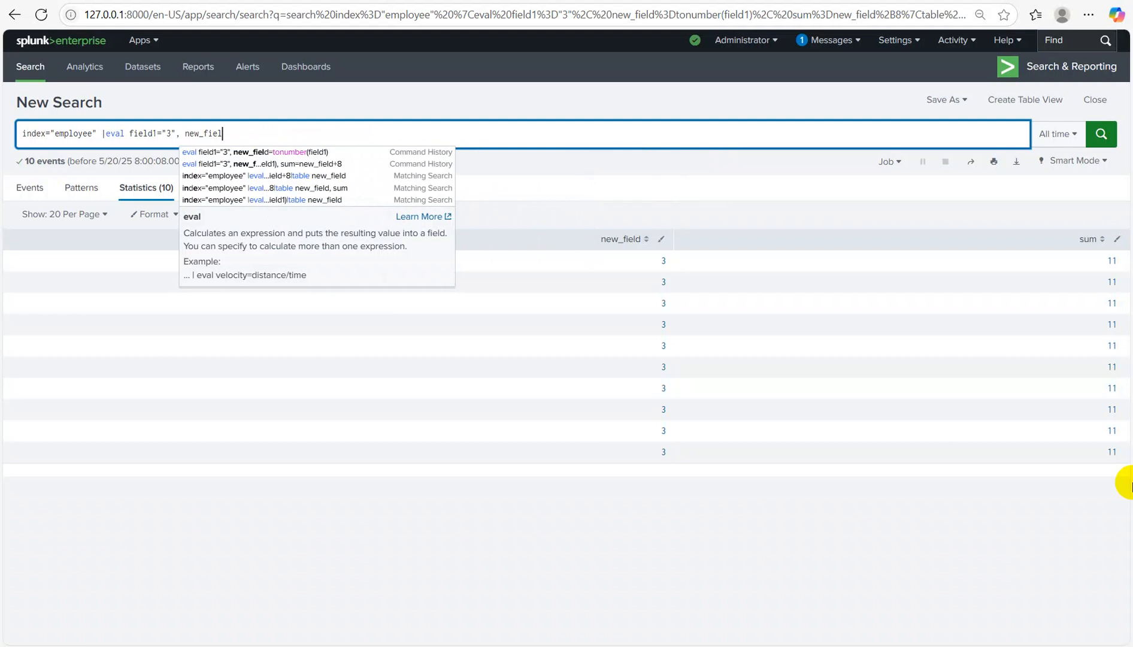
pyautogui.press('BackSpace')
pyautogui.press('BackSpace')
pyautogui.press('BackSpace')
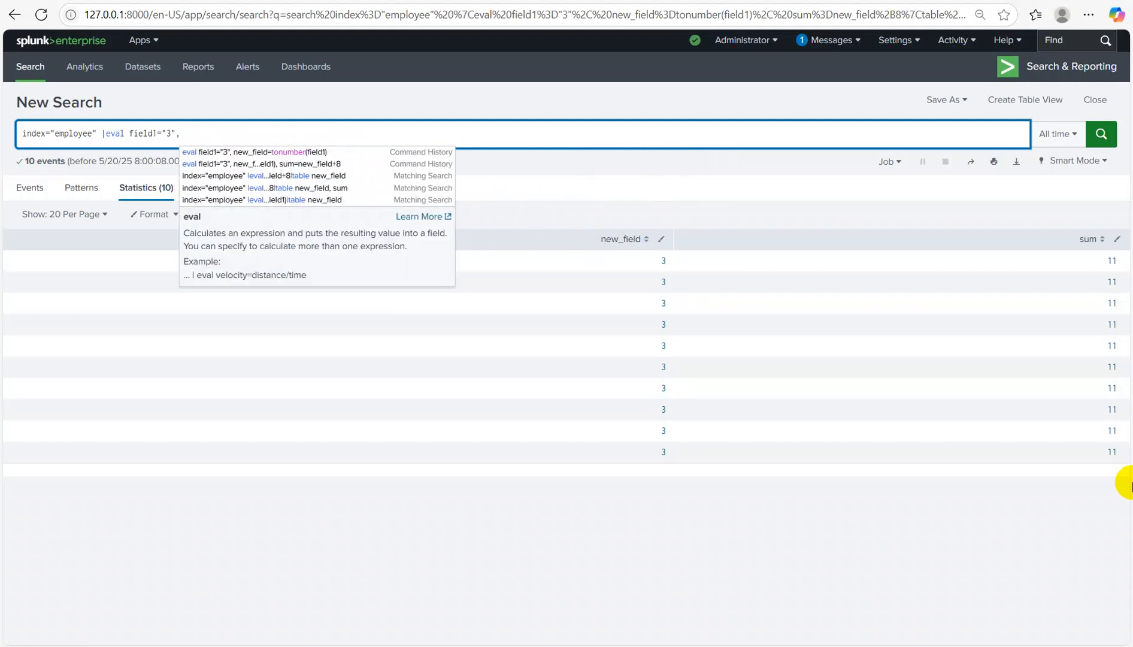
pyautogui.press('BackSpace')
pyautogui.press('BackSpace')
pyautogui.press('BackSpace')
pyautogui.press('BackSpace')
pyautogui.press('BackSpace')
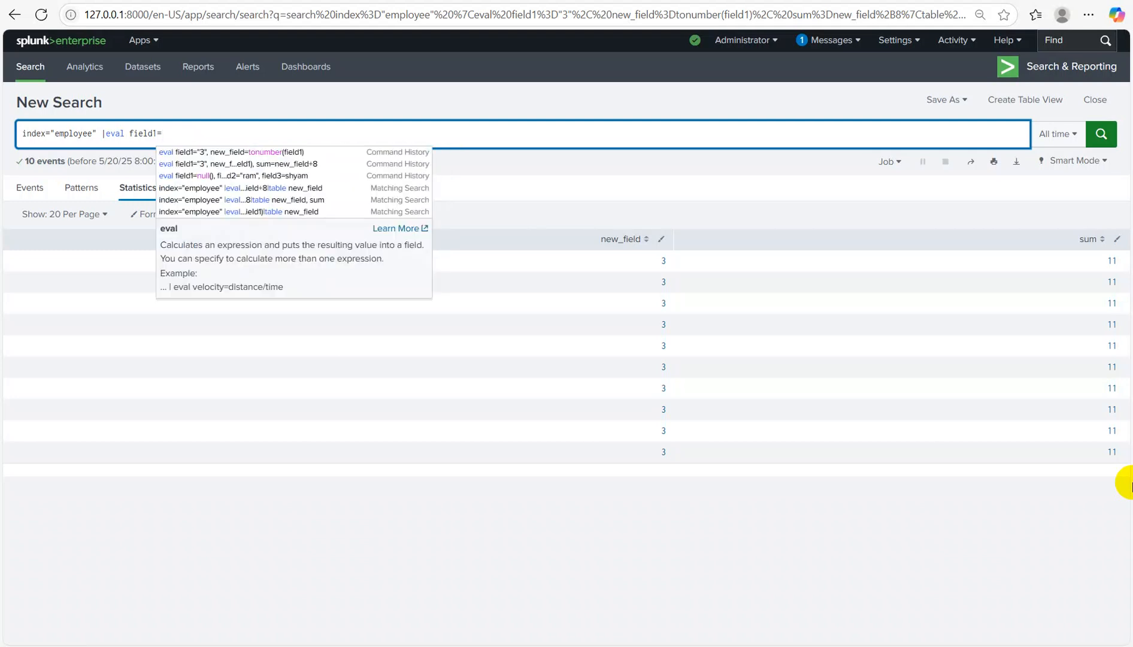
pyautogui.write('"123')
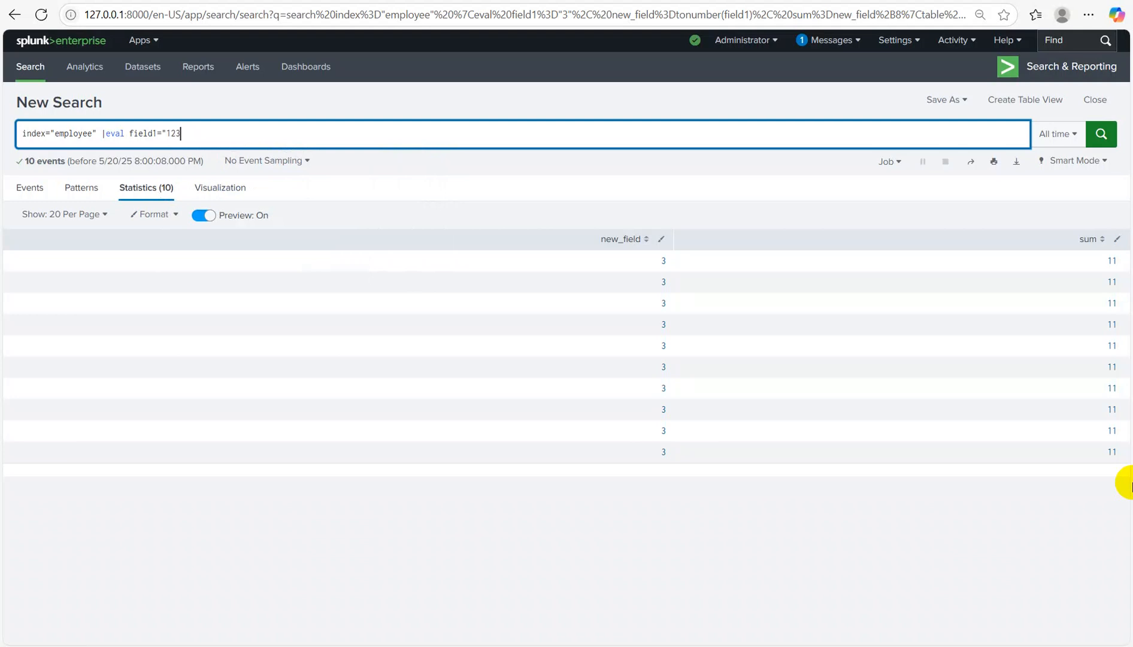
pyautogui.write('456", new_field=tosrting(field1')
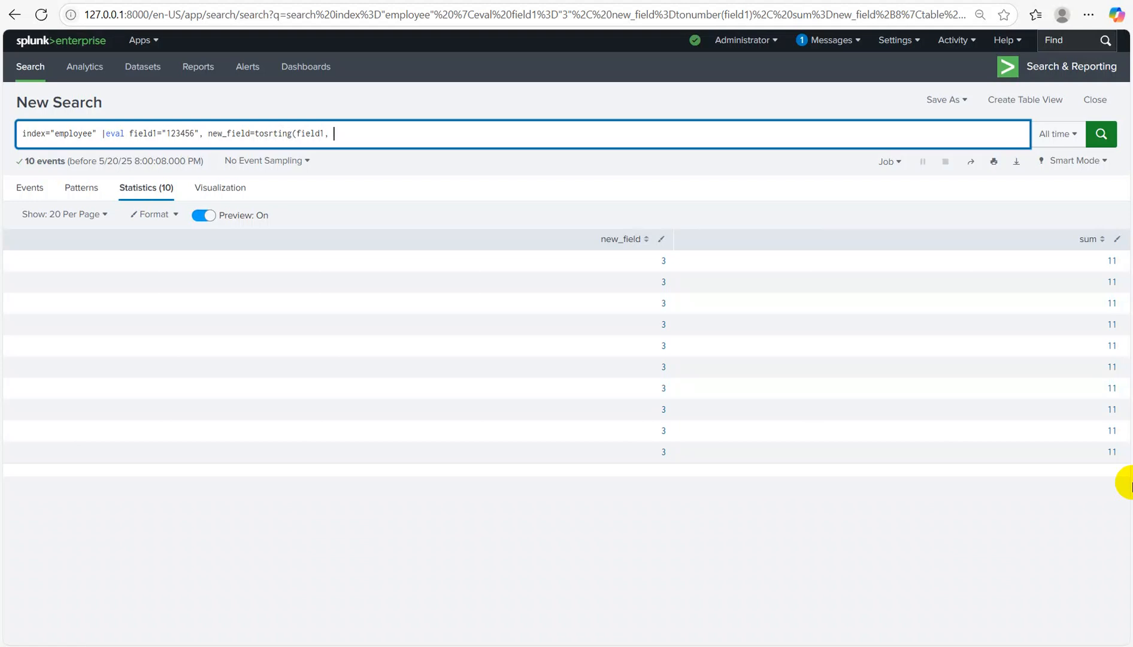
pyautogui.write(', "commas")|')
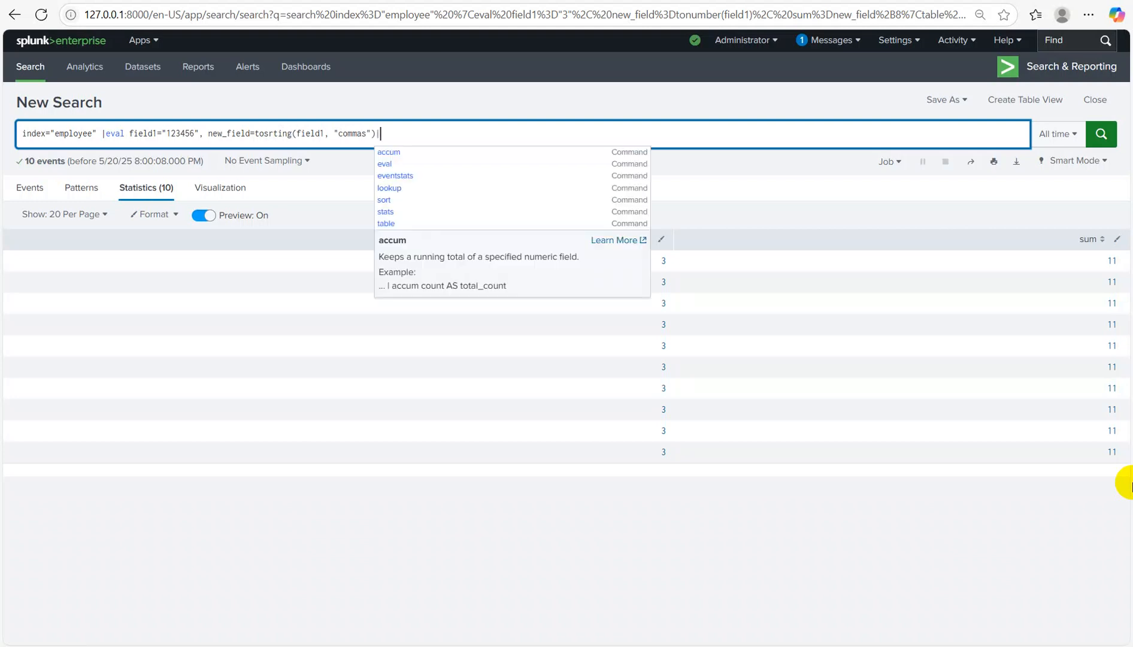
pyautogui.write(' table ')
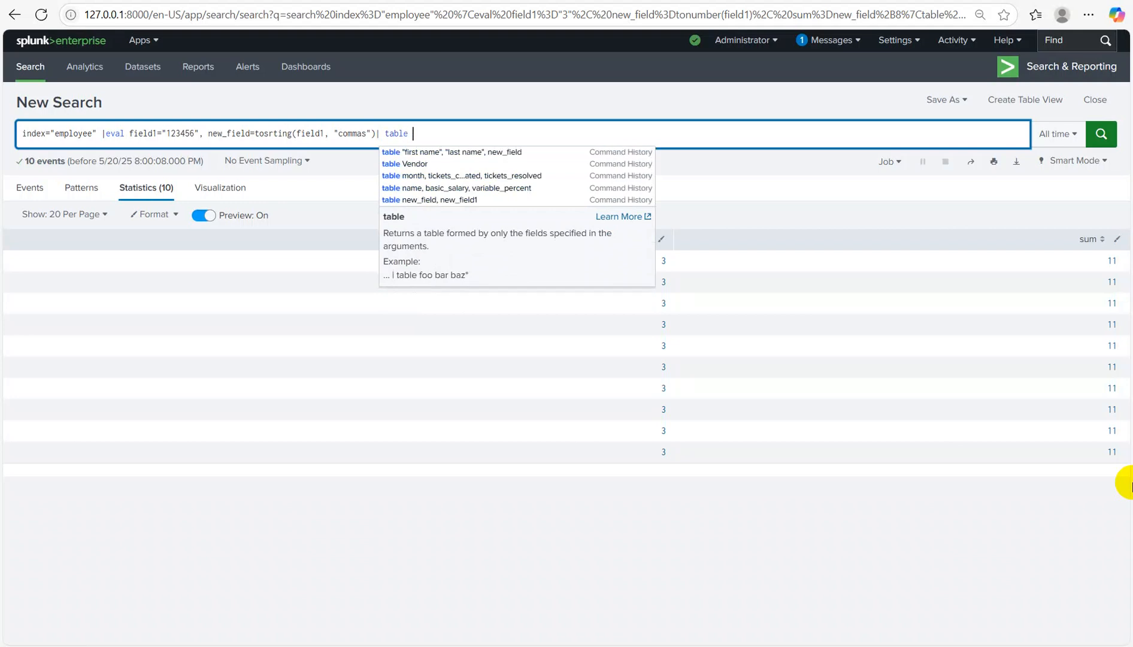
pyautogui.write('new_field')
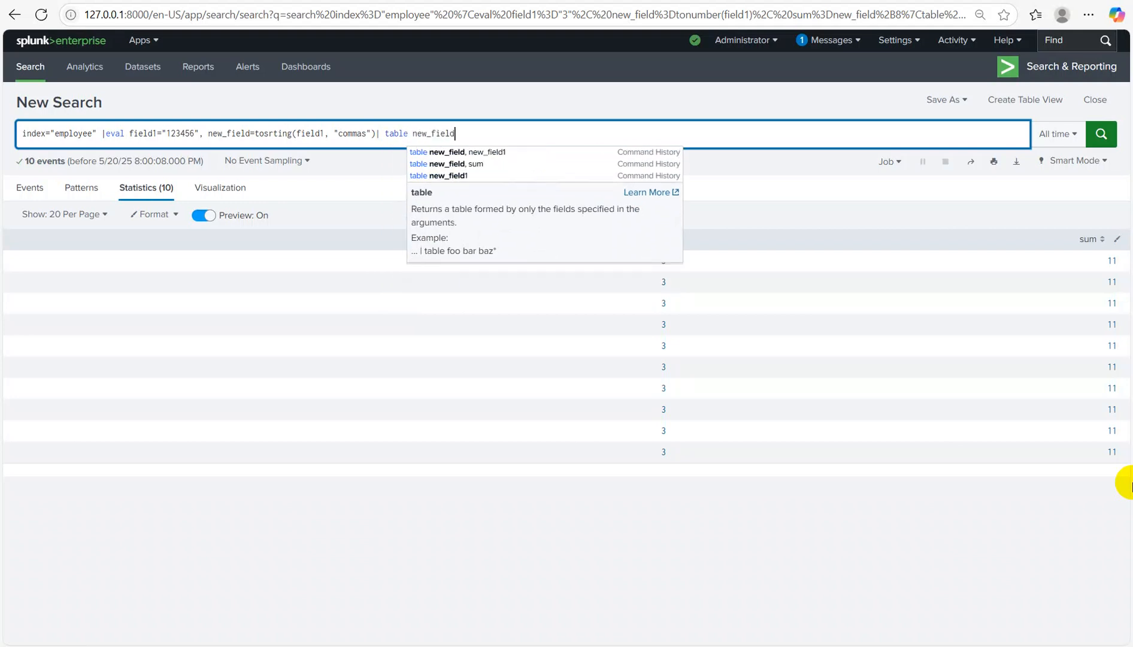
pyautogui.press('Return')
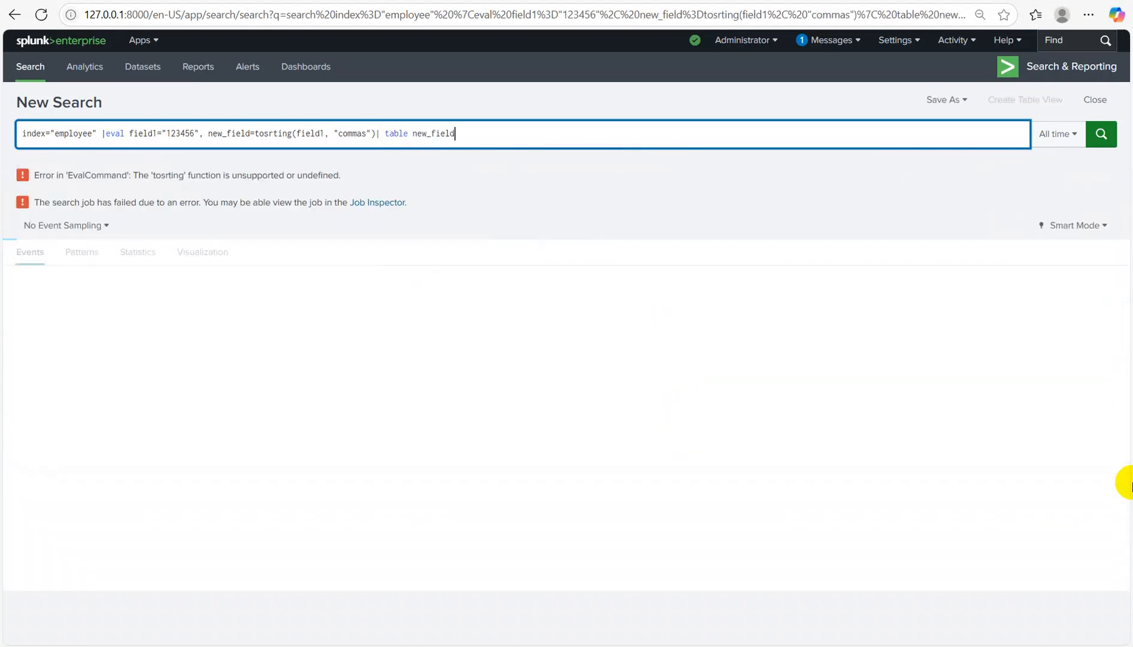
# Step: Correct tosrting to tostring and table field1, new_field, showing 123,456
pyautogui.press('BackSpace')
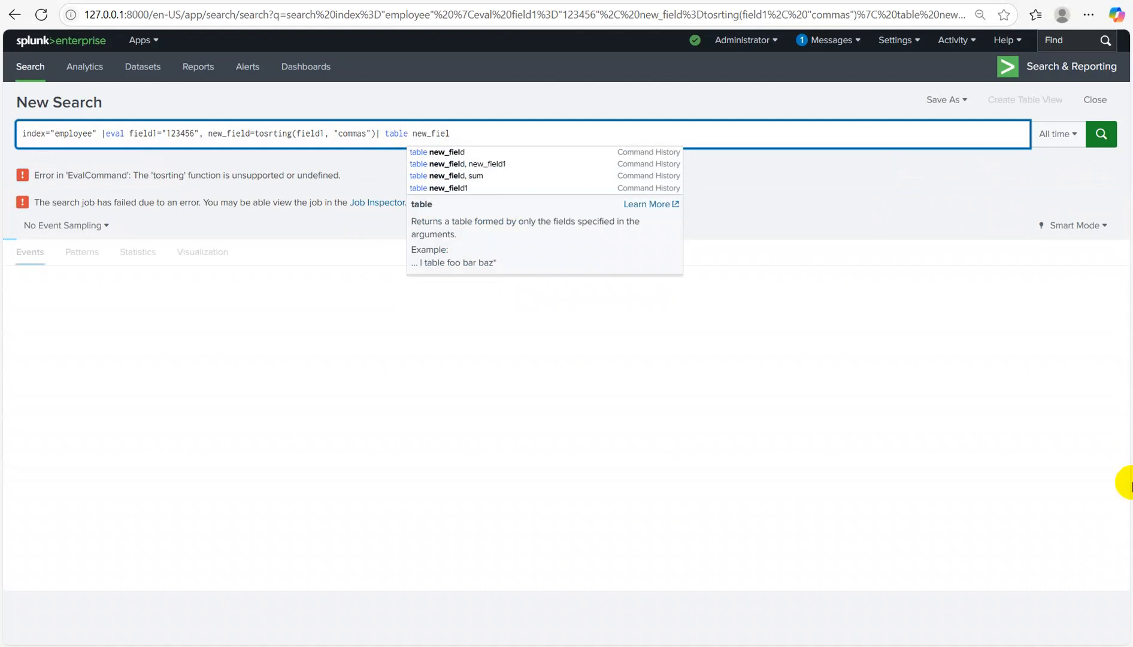
pyautogui.press('BackSpace')
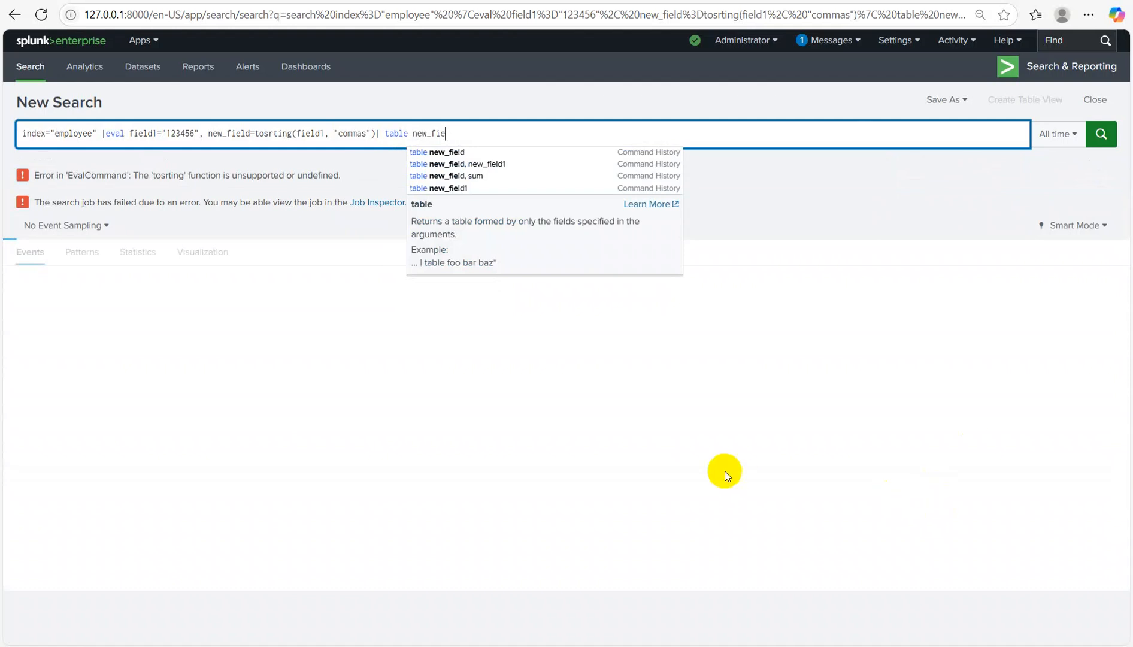
pyautogui.click(293, 133)
pyautogui.press('BackSpace')
pyautogui.press('BackSpace')
pyautogui.press('BackSpace')
pyautogui.press('BackSpace')
pyautogui.press('BackSpace')
pyautogui.press('BackSpace')
pyautogui.write('string')
pyautogui.press('BackSpace')
pyautogui.press('BackSpace')
pyautogui.write('ng')
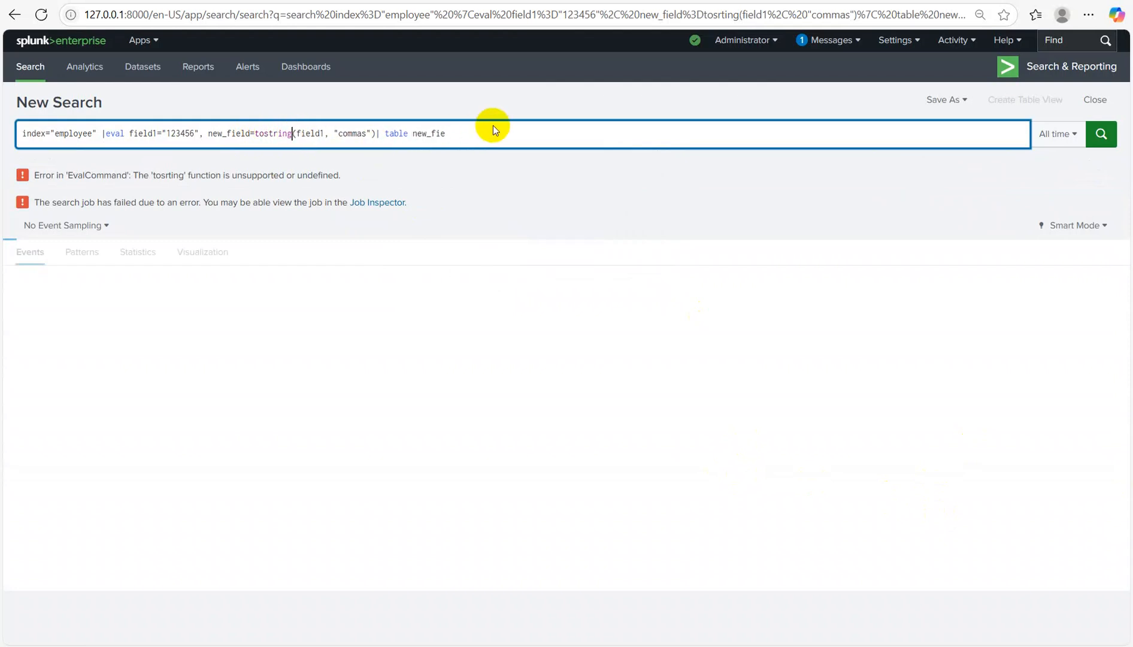
pyautogui.click(462, 136)
pyautogui.press('BackSpace')
pyautogui.press('BackSpace')
pyautogui.press('BackSpace')
pyautogui.press('BackSpace')
pyautogui.press('BackSpace')
pyautogui.press('BackSpace')
pyautogui.press('BackSpace')
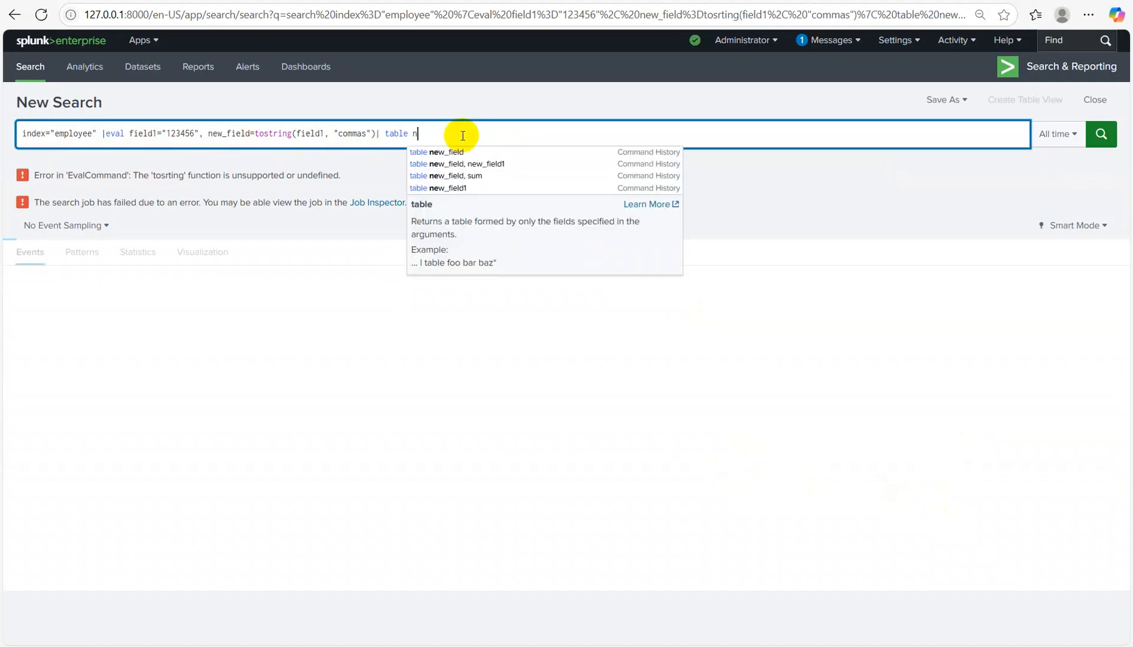
pyautogui.write('field')
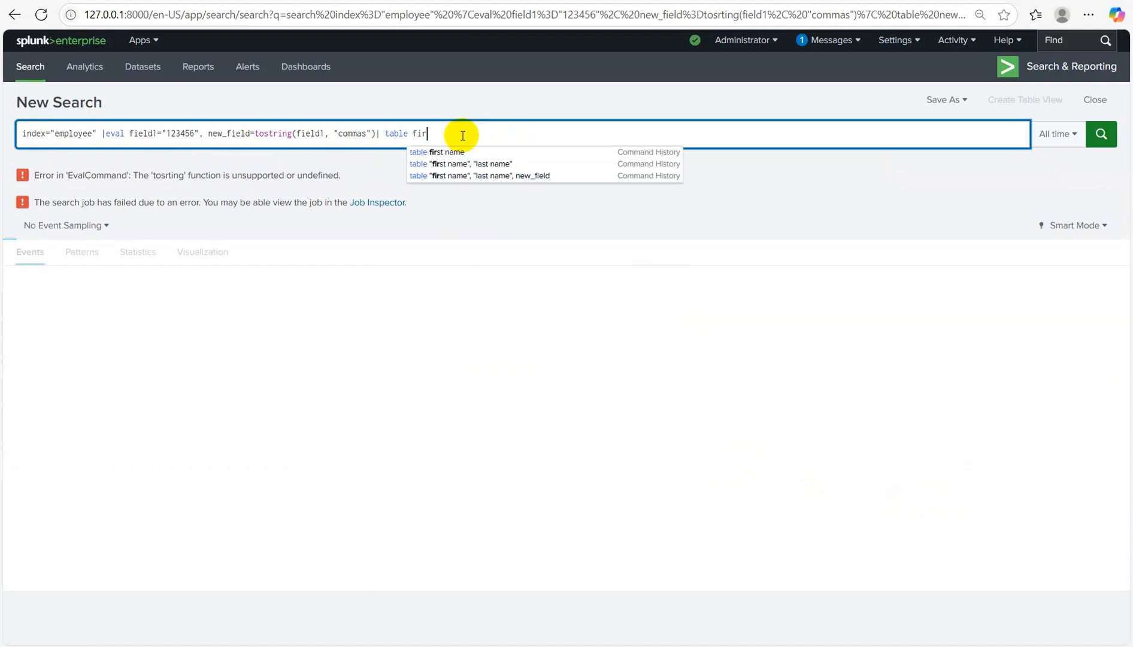
pyautogui.write('1, ')
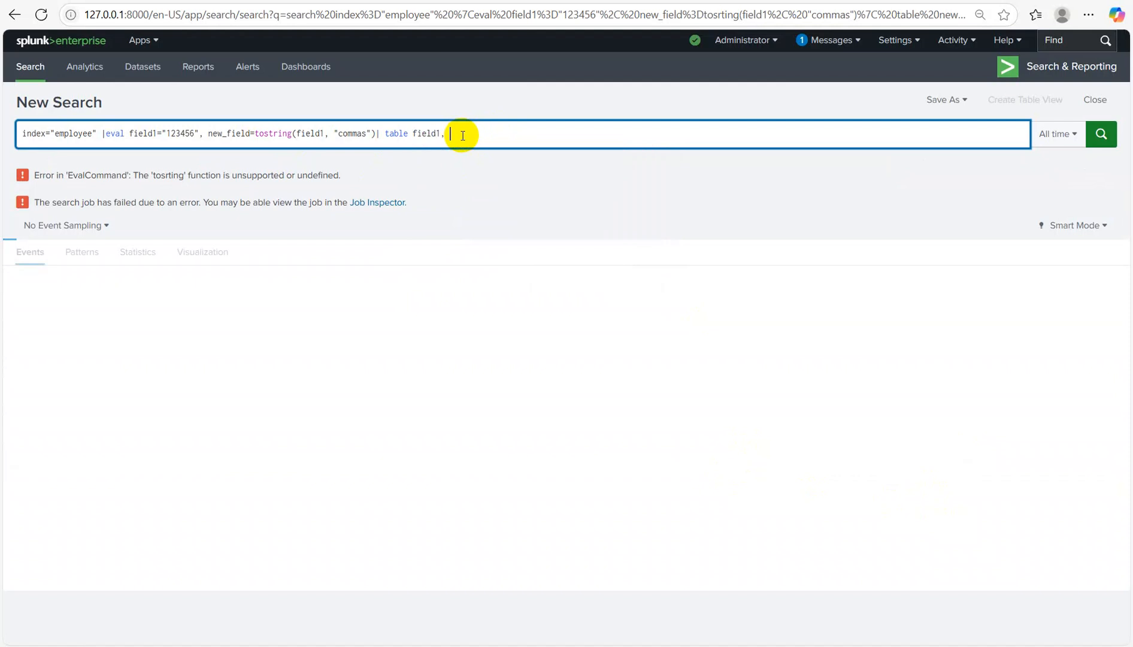
pyautogui.write('new_field')
pyautogui.press('Return')
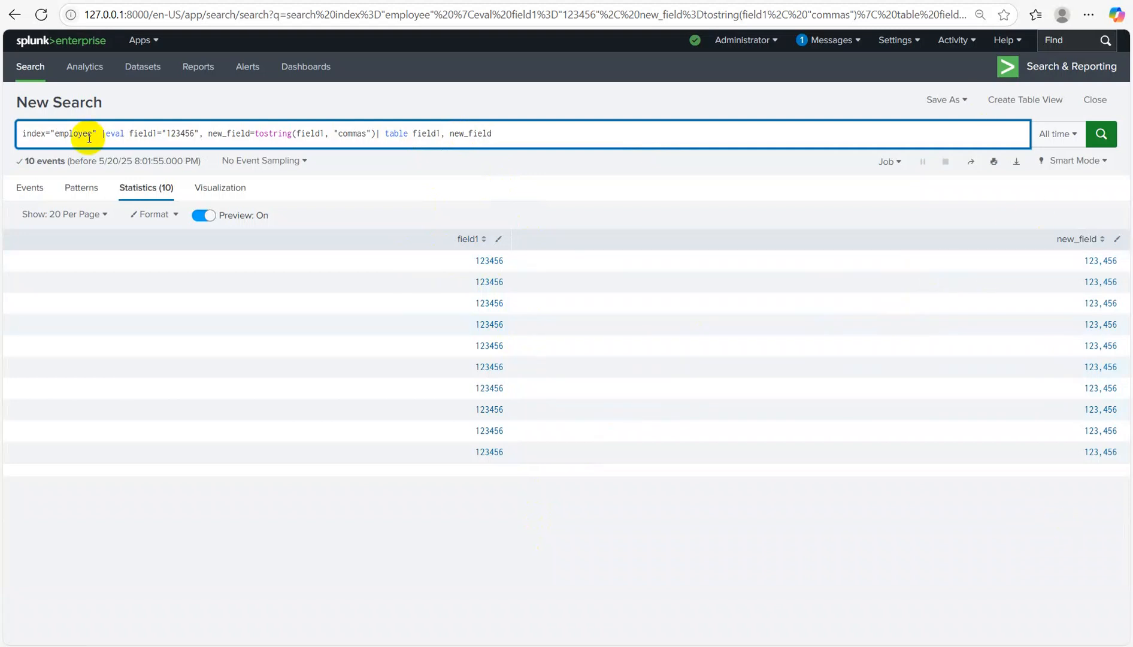
# Step: Replace the 123456 value with 70 and start removing the "commas" format
pyautogui.click(195, 133)
pyautogui.press('BackSpace')
pyautogui.press('BackSpace')
pyautogui.press('BackSpace')
pyautogui.press('BackSpace')
pyautogui.press('BackSpace')
pyautogui.press('BackSpace')
pyautogui.press('BackSpace')
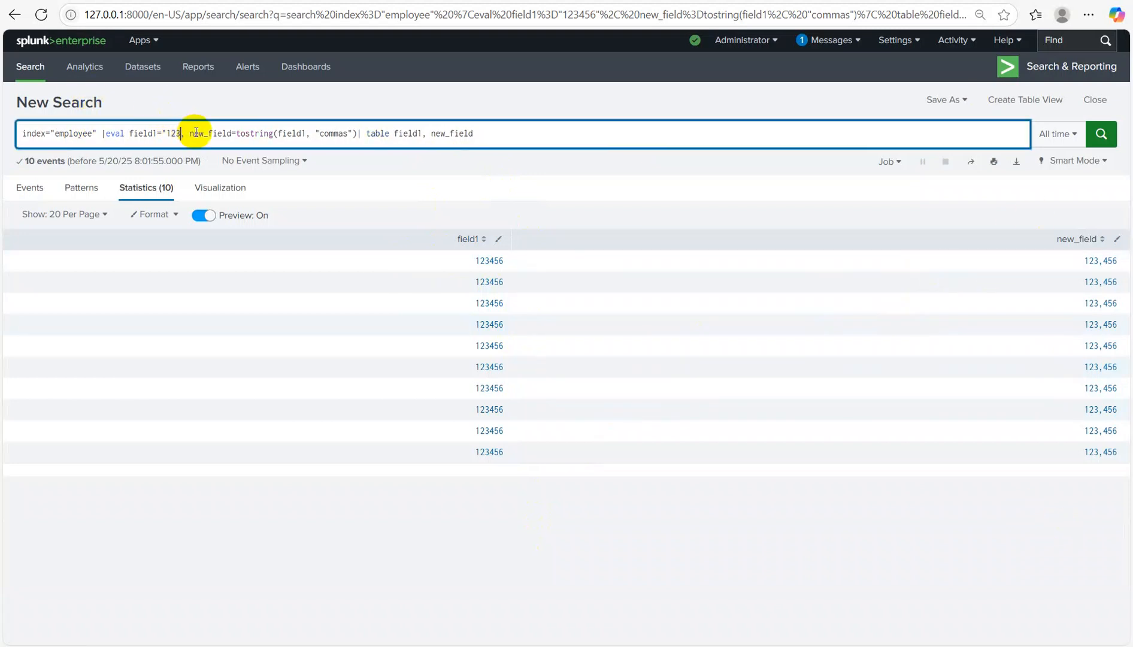
pyautogui.write('70')
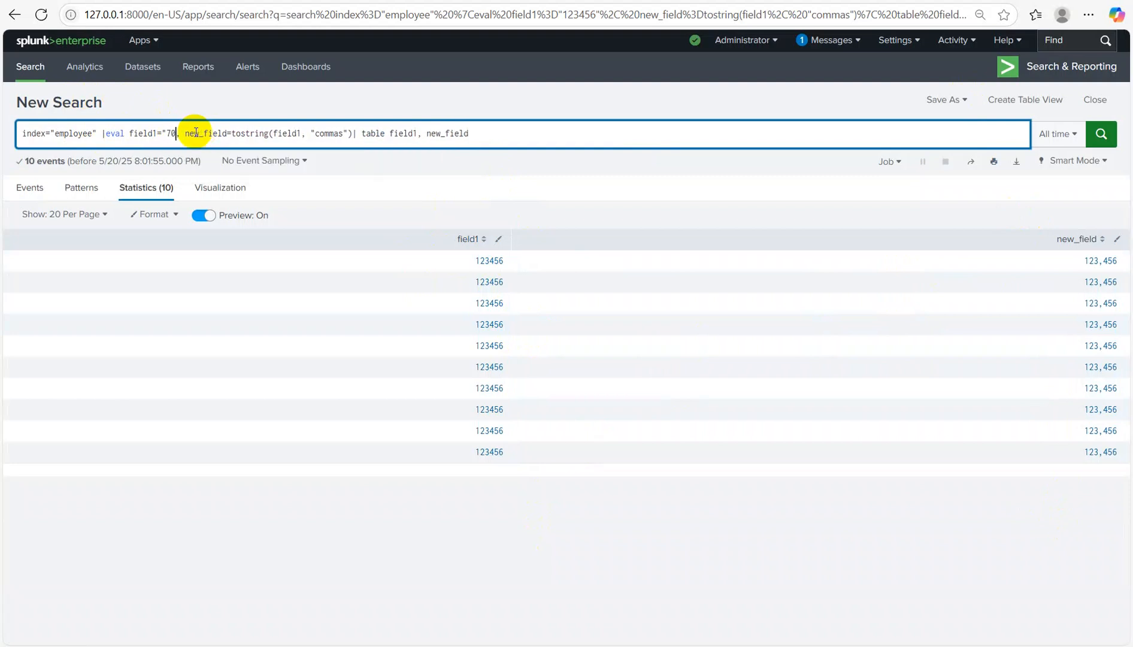
pyautogui.click(343, 133)
pyautogui.press('BackSpace')
pyautogui.press('BackSpace')
pyautogui.press('BackSpace')
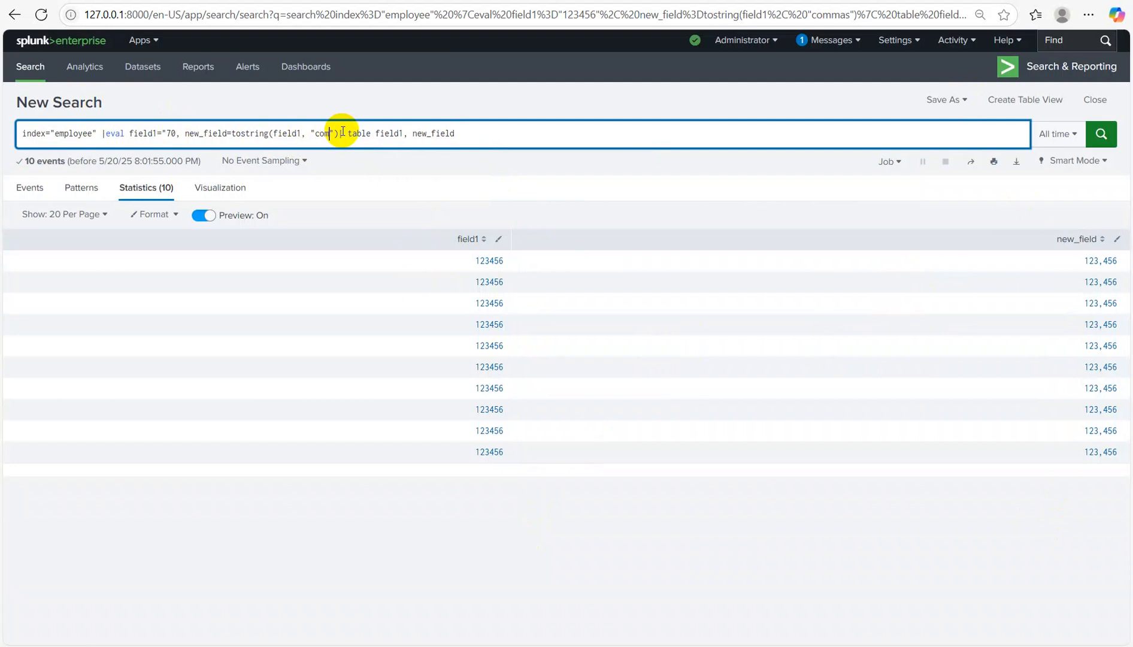
# Step: Finish removing "commas", put 2 as the format, close the quote around 70, and rerun
pyautogui.press('BackSpace')
pyautogui.press('BackSpace')
pyautogui.press('BackSpace')
pyautogui.write('2')
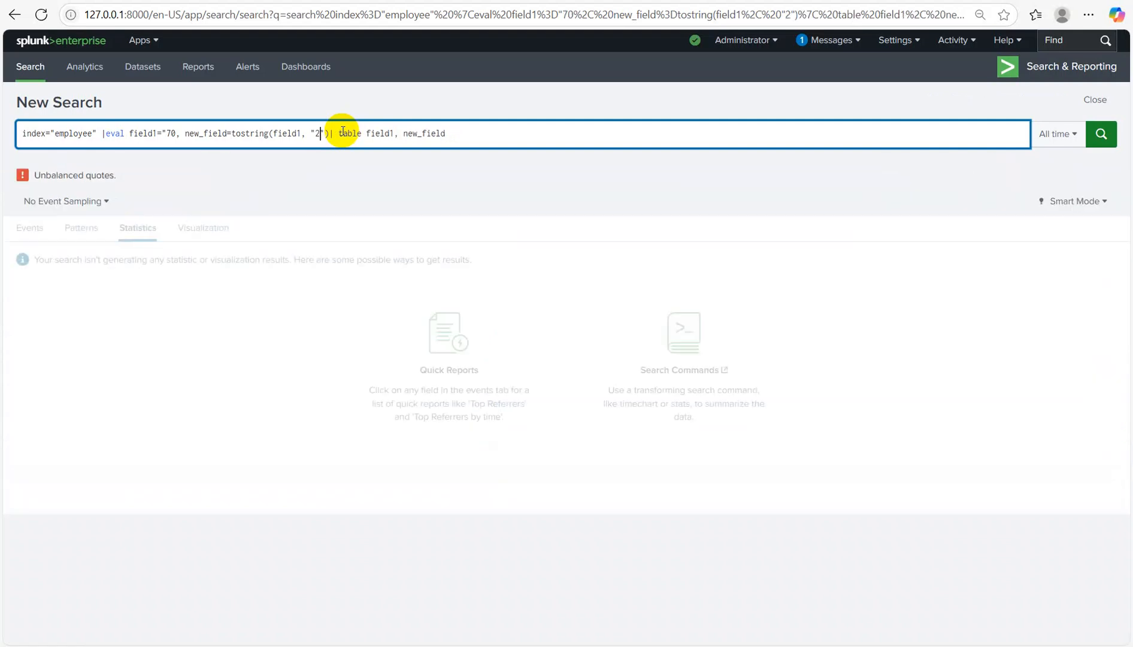
pyautogui.click(177, 132)
pyautogui.write('"')
pyautogui.press('Return')
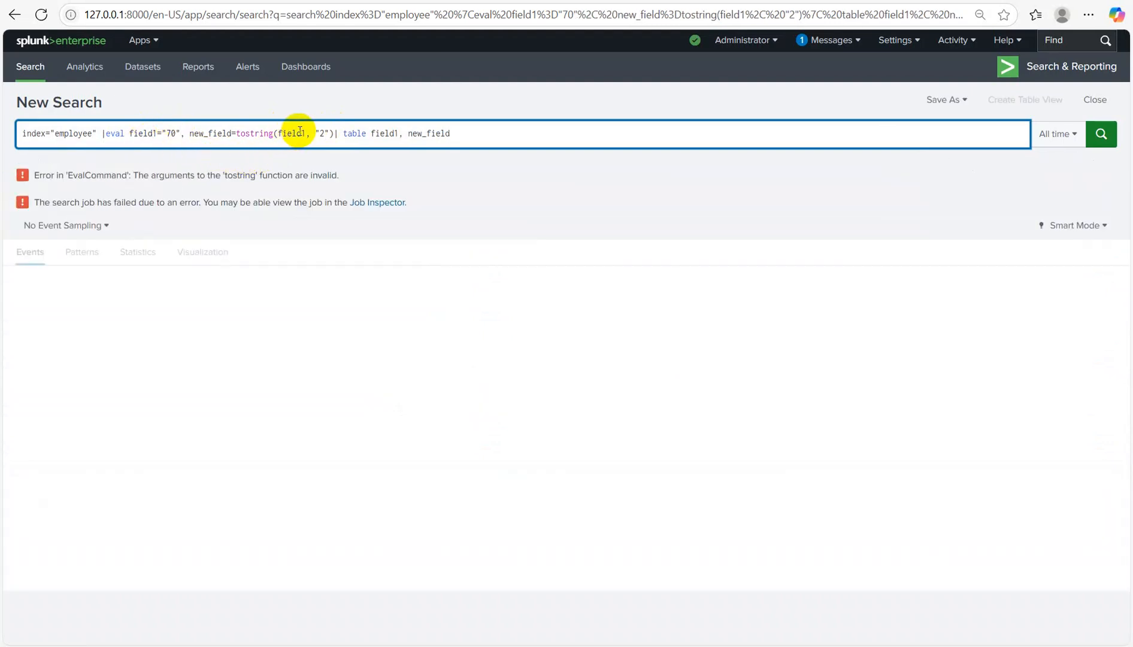
# Step: Use the "duration" format in tostring so 70 becomes 00:01:10
pyautogui.click(330, 134)
pyautogui.write(')')
pyautogui.press('BackSpace')
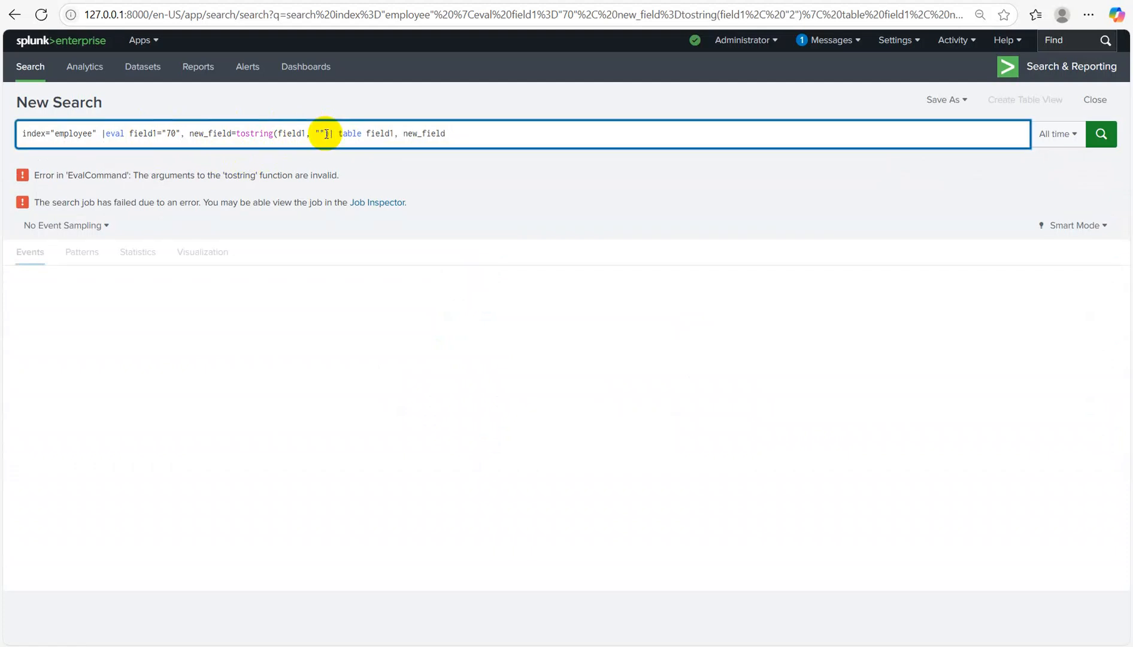
pyautogui.write('duration')
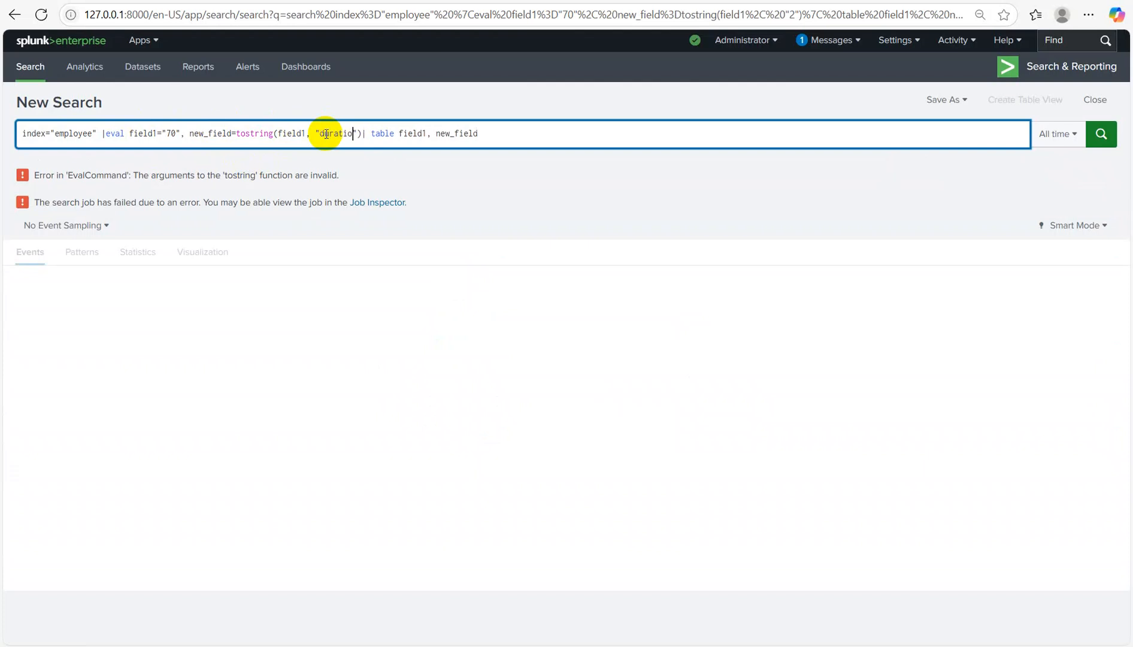
pyautogui.press('Return')
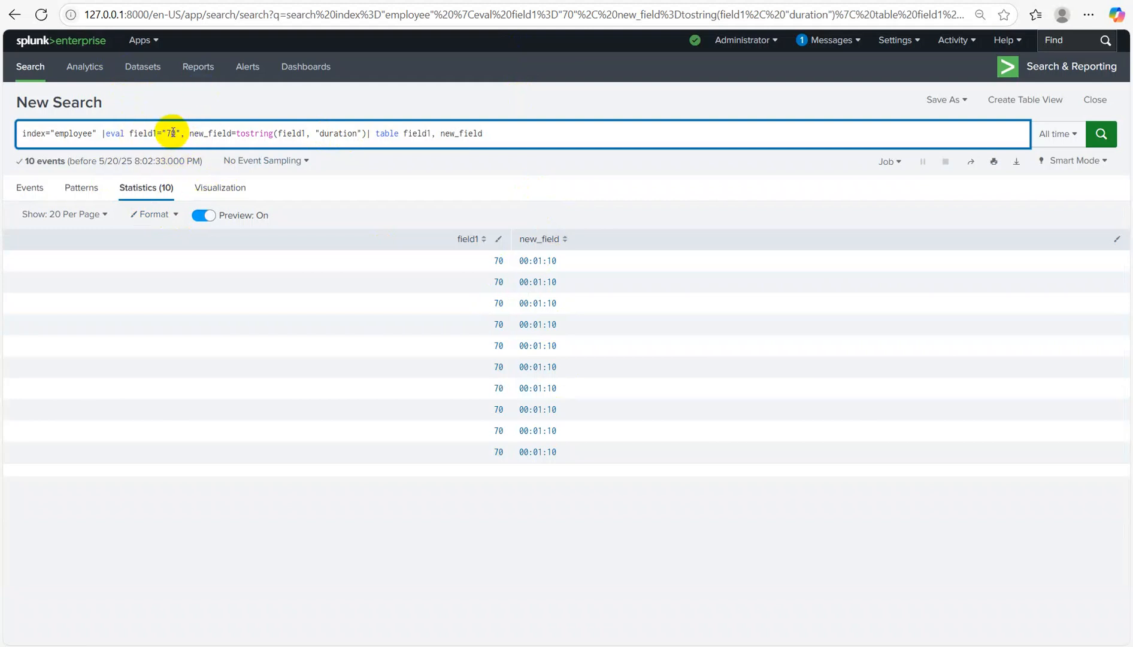
# Step: Change field1 to "2" and the tostring format to "hex", giving 0x2
pyautogui.click(175, 133)
pyautogui.press('BackSpace')
pyautogui.press('BackSpace')
pyautogui.write('2')
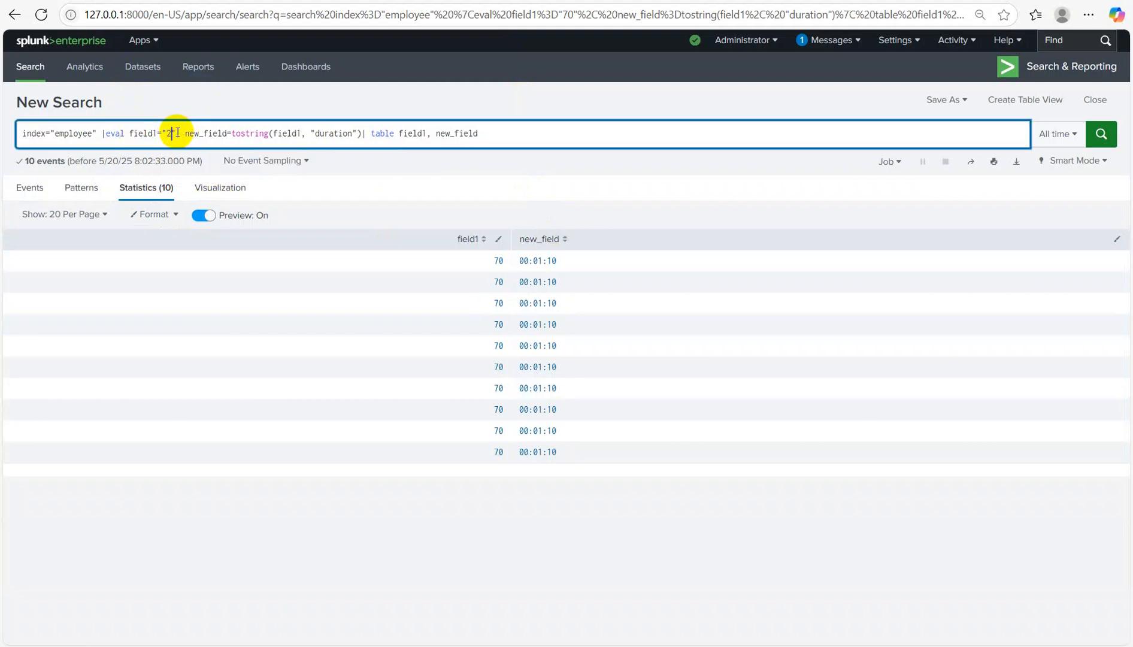
pyautogui.click(352, 133)
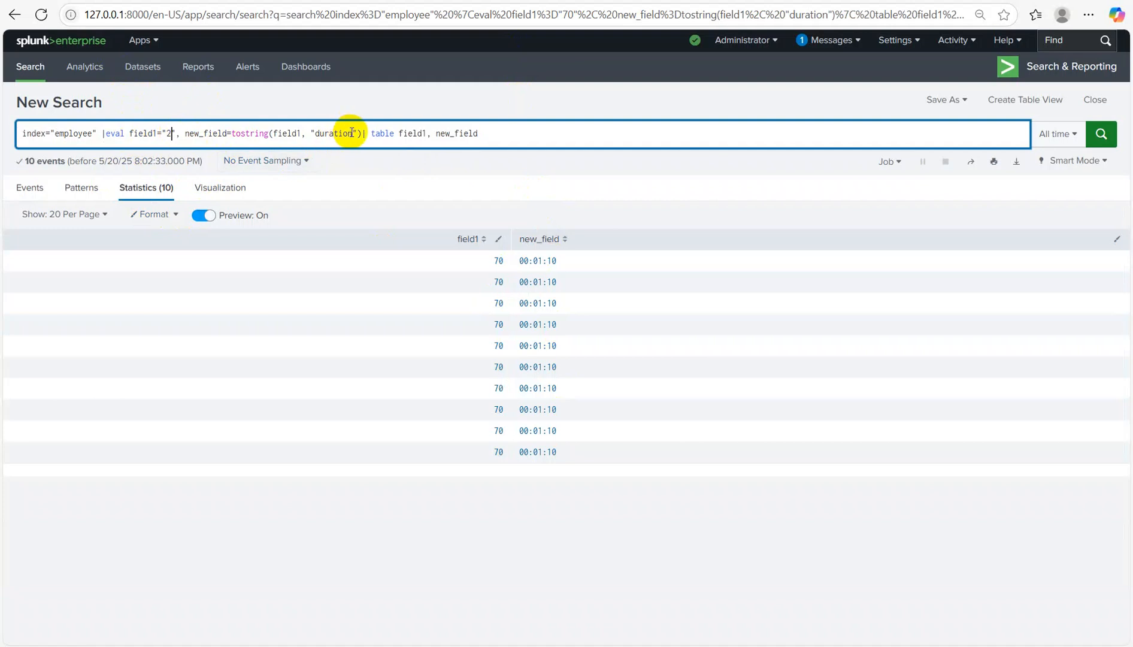
pyautogui.press('BackSpace')
pyautogui.press('BackSpace')
pyautogui.press('BackSpace')
pyautogui.press('BackSpace')
pyautogui.press('BackSpace')
pyautogui.press('BackSpace')
pyautogui.press('BackSpace')
pyautogui.press('BackSpace')
pyautogui.write('hex')
pyautogui.press('Return')
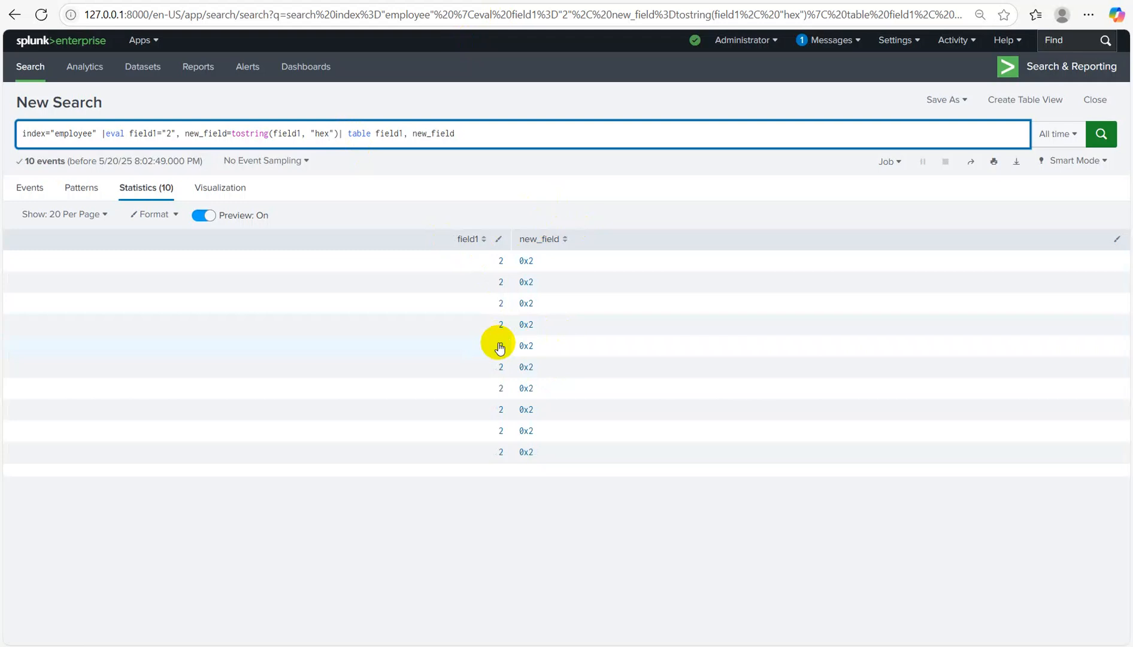
pyautogui.click(471, 137)
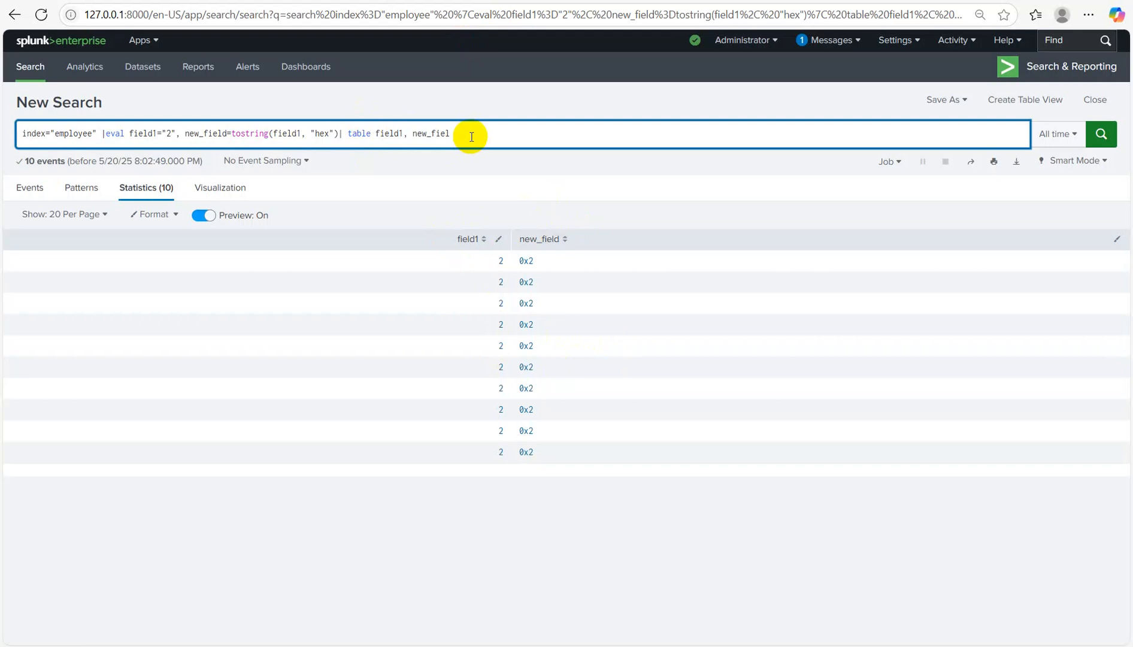
# Step: Add field_type=typeof(new_field) to the eval and table field_type
pyautogui.press('BackSpace')
pyautogui.press('BackSpace')
pyautogui.press('BackSpace')
pyautogui.press('BackSpace')
pyautogui.press('BackSpace')
pyautogui.press('BackSpace')
pyautogui.press('BackSpace')
pyautogui.press('BackSpace')
pyautogui.press('BackSpace')
pyautogui.press('BackSpace')
pyautogui.press('BackSpace')
pyautogui.press('BackSpace')
pyautogui.press('BackSpace')
pyautogui.press('BackSpace')
pyautogui.press('BackSpace')
pyautogui.press('BackSpace')
pyautogui.press('BackSpace')
pyautogui.press('BackSpace')
pyautogui.press('BackSpace')
pyautogui.press('BackSpace')
pyautogui.write(', ')
pyautogui.write('type')
pyautogui.write('0f')
pyautogui.press('BackSpace')
pyautogui.press('BackSpace')
pyautogui.write('of(new')
pyautogui.press('BackSpace')
pyautogui.press('BackSpace')
pyautogui.press('BackSpace')
pyautogui.press('BackSpace')
pyautogui.press('BackSpace')
pyautogui.press('BackSpace')
pyautogui.press('BackSpace')
pyautogui.press('BackSpace')
pyautogui.press('BackSpace')
pyautogui.press('BackSpace')
pyautogui.write('filed')
pyautogui.press('BackSpace')
pyautogui.press('BackSpace')
pyautogui.press('BackSpace')
pyautogui.write('eld_type=typeof(new_field)|table')
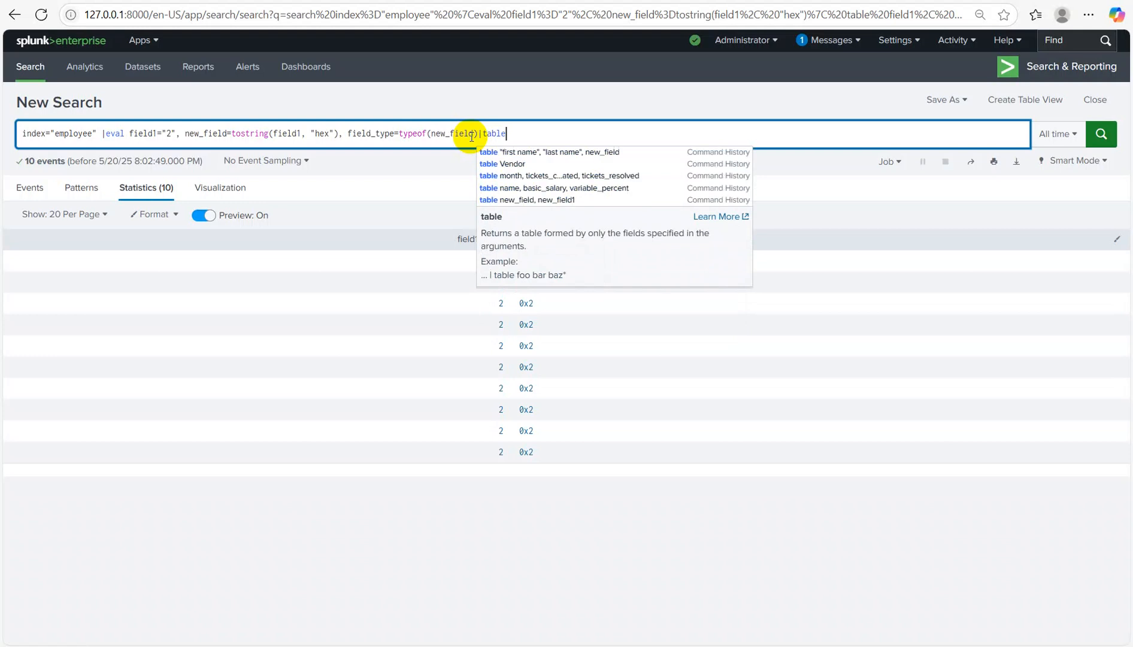
pyautogui.write(' field')
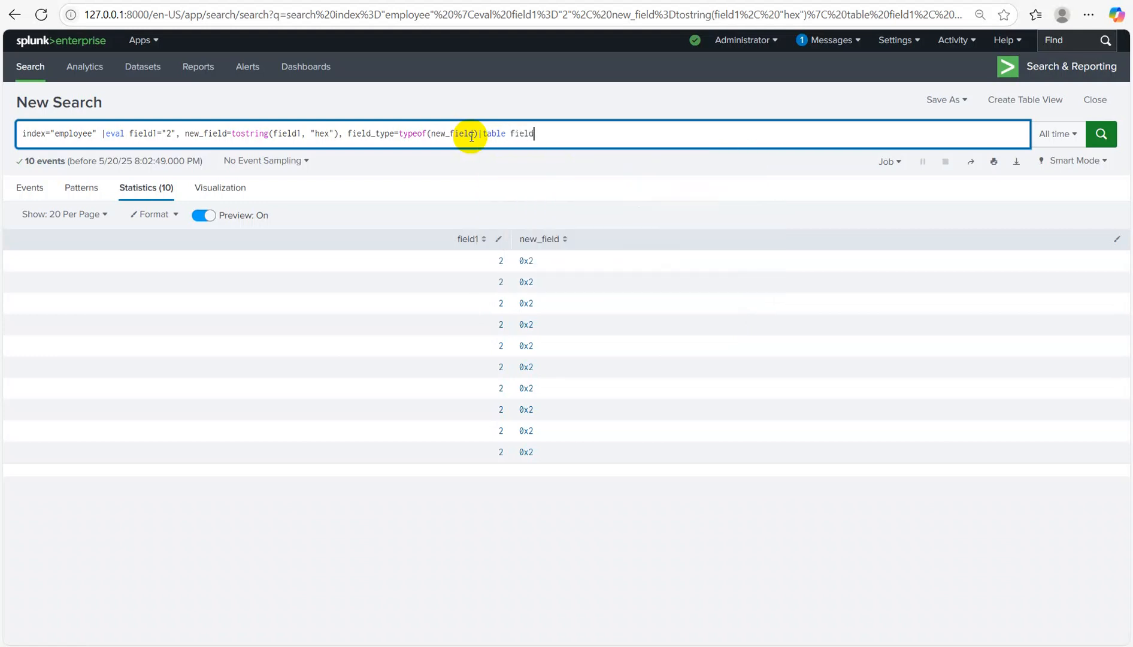
pyautogui.write('_type')
pyautogui.press('Return')
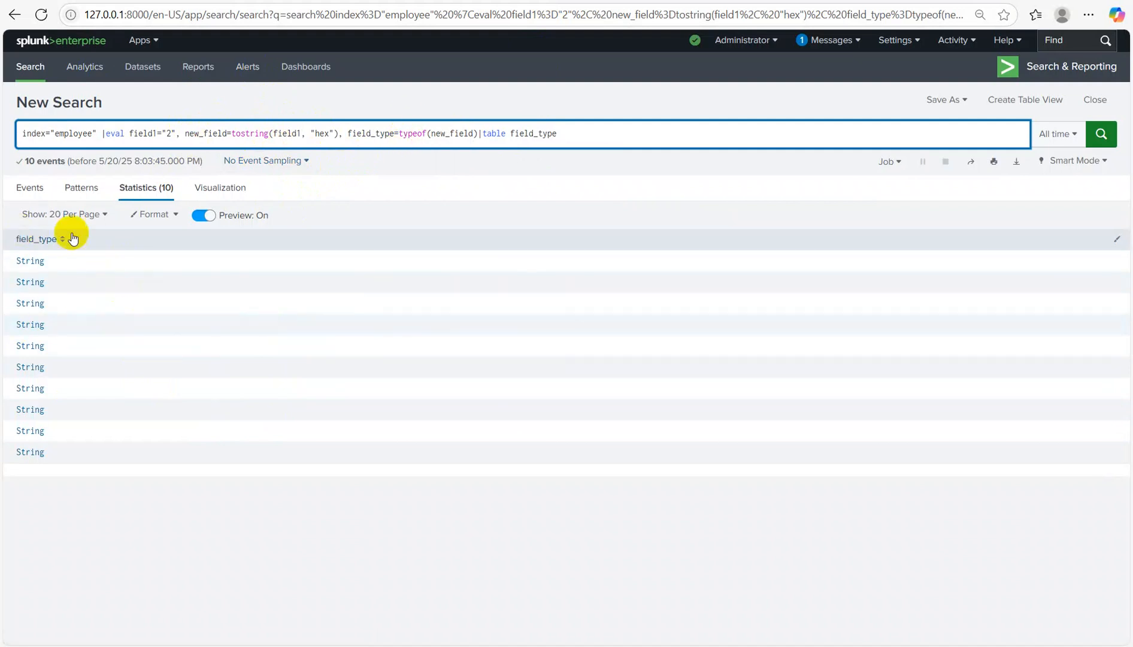
# Step: Table new_field beside field_type, showing 0x2 and String
pyautogui.click(507, 134)
pyautogui.write('new_fi')
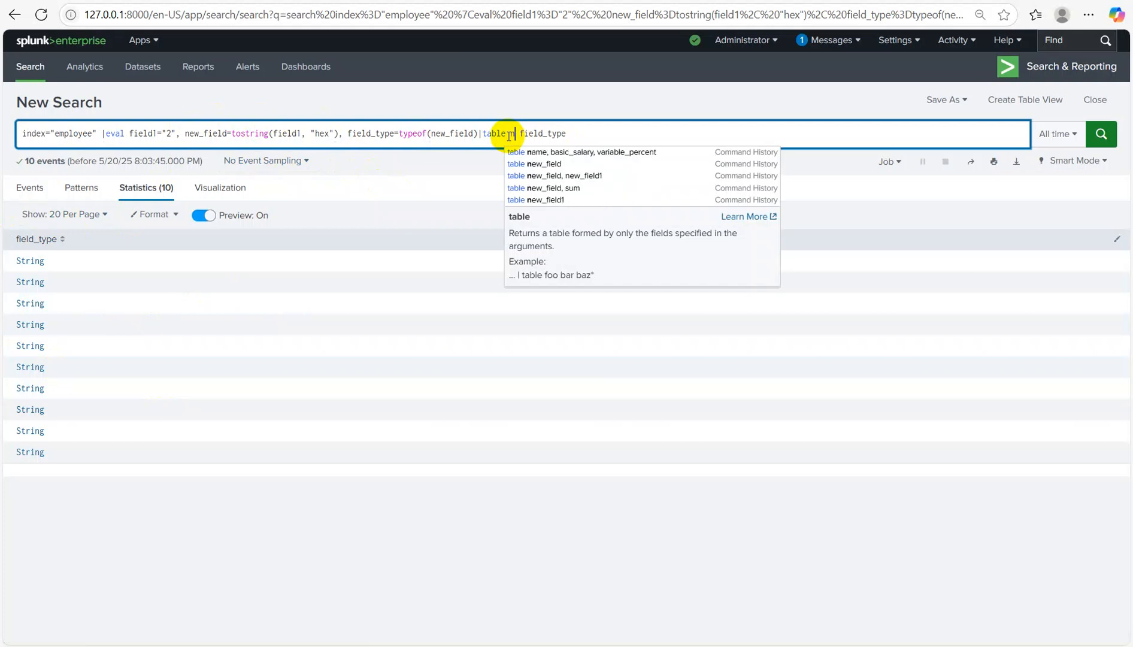
pyautogui.write('eld,,')
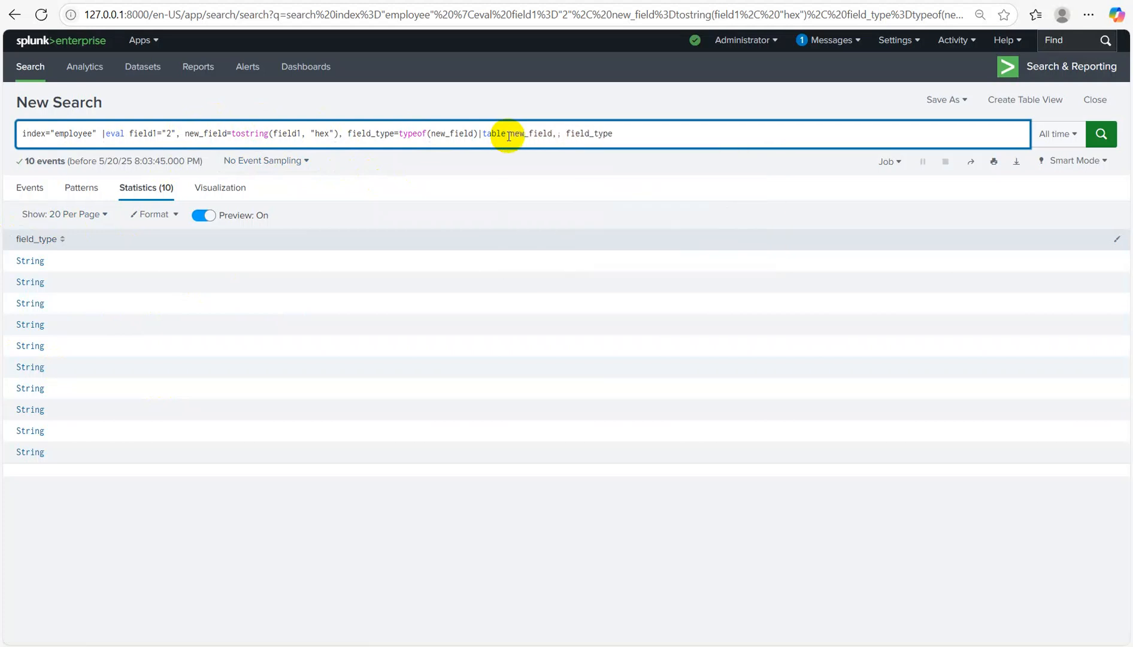
pyautogui.press('Delete')
pyautogui.press('Delete')
pyautogui.press('Return')
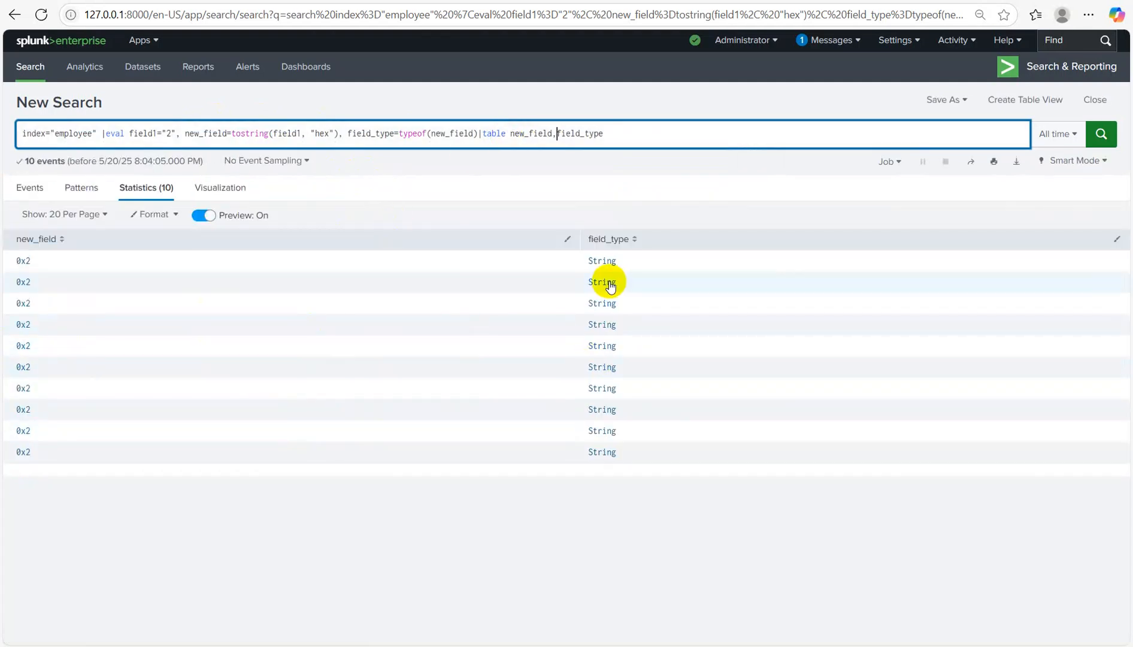
pyautogui.click(530, 41)
pyautogui.hotkey('ctrl', 'a')
pyautogui.click(488, 516)
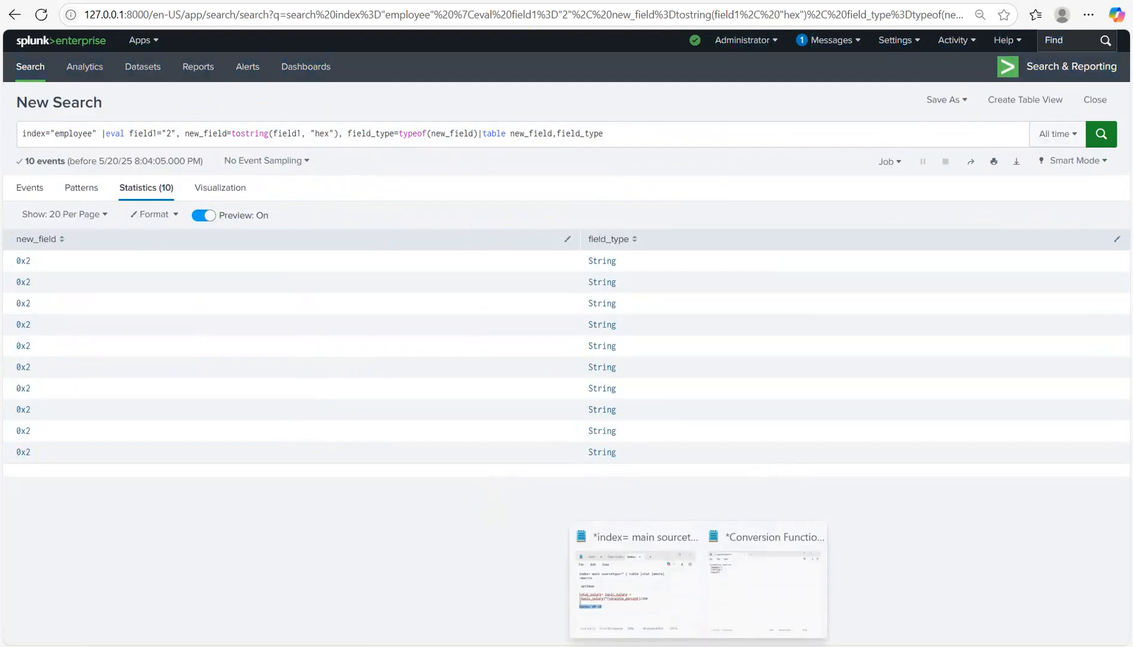
# Step: Below the conversion notes in Notepad, type 'Cryptographic function' with 'SHA1' underneath
pyautogui.click(761, 576)
pyautogui.press('Return')
pyautogui.press('Return')
pyautogui.press('Return')
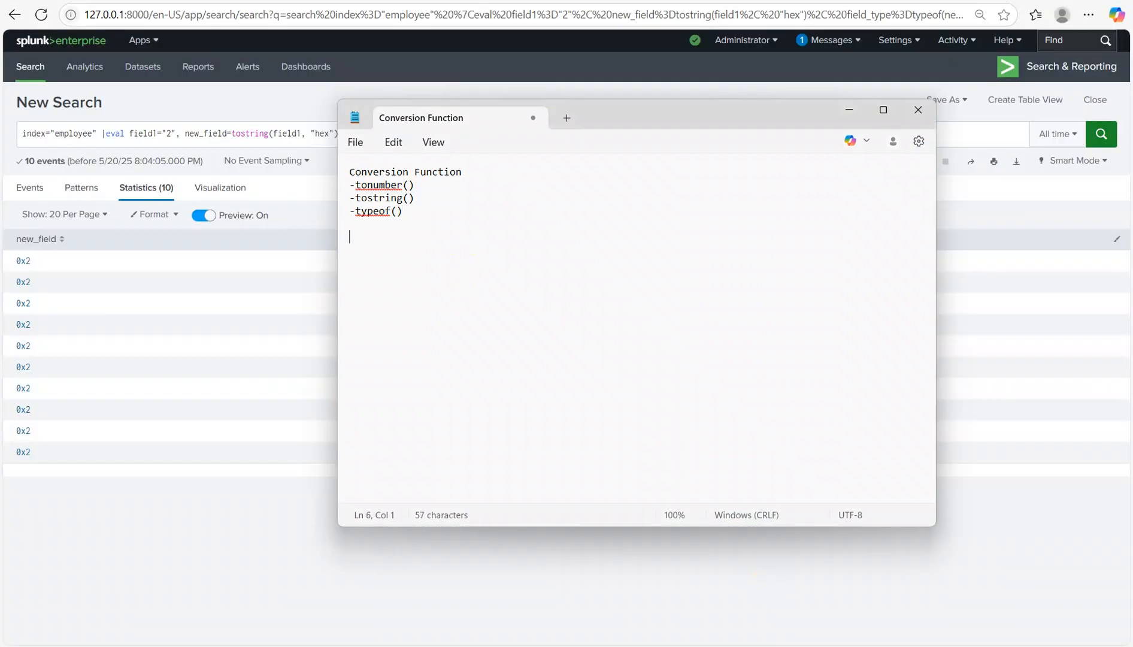
pyautogui.write('Cryptographic function')
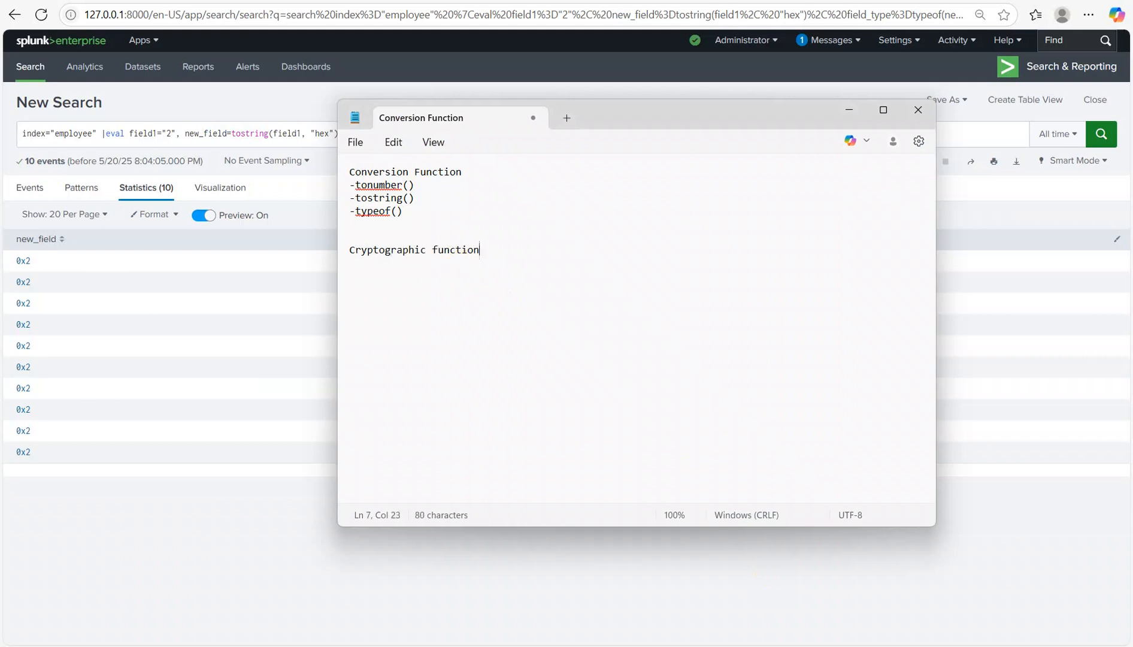
pyautogui.press('Return')
pyautogui.write('SHA1')
# Step: Replace the eval with field1="323-322-434", new_field=sha1(field1), table both fields, and run the search
pyautogui.click(850, 110)
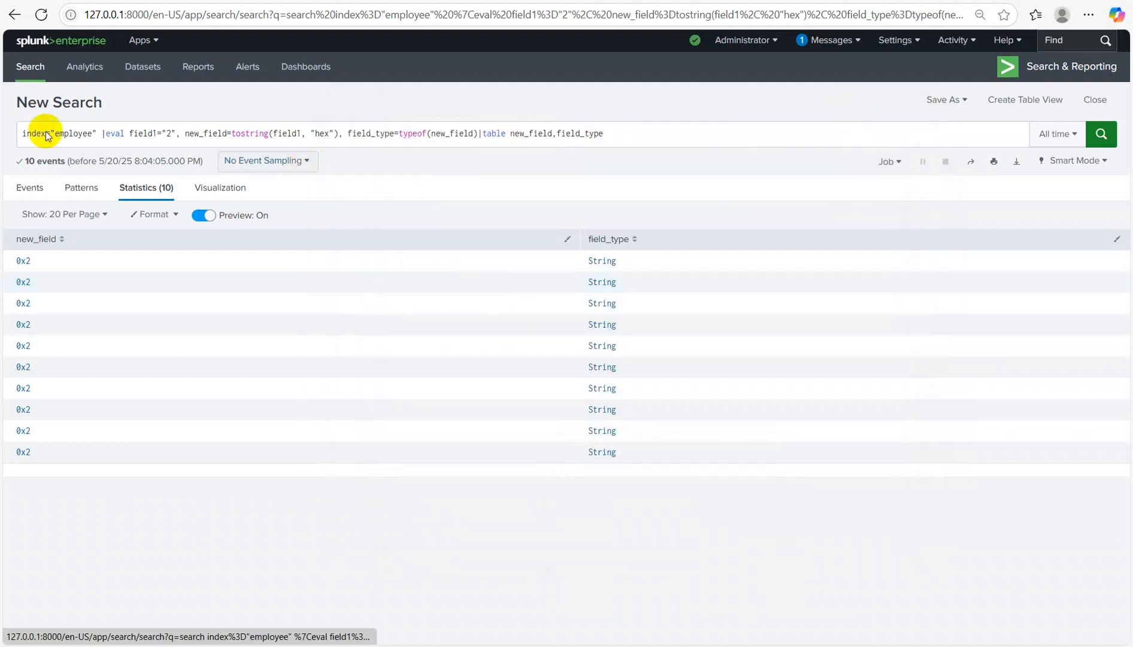
pyautogui.moveTo(102, 133); pyautogui.dragTo(670, 139)
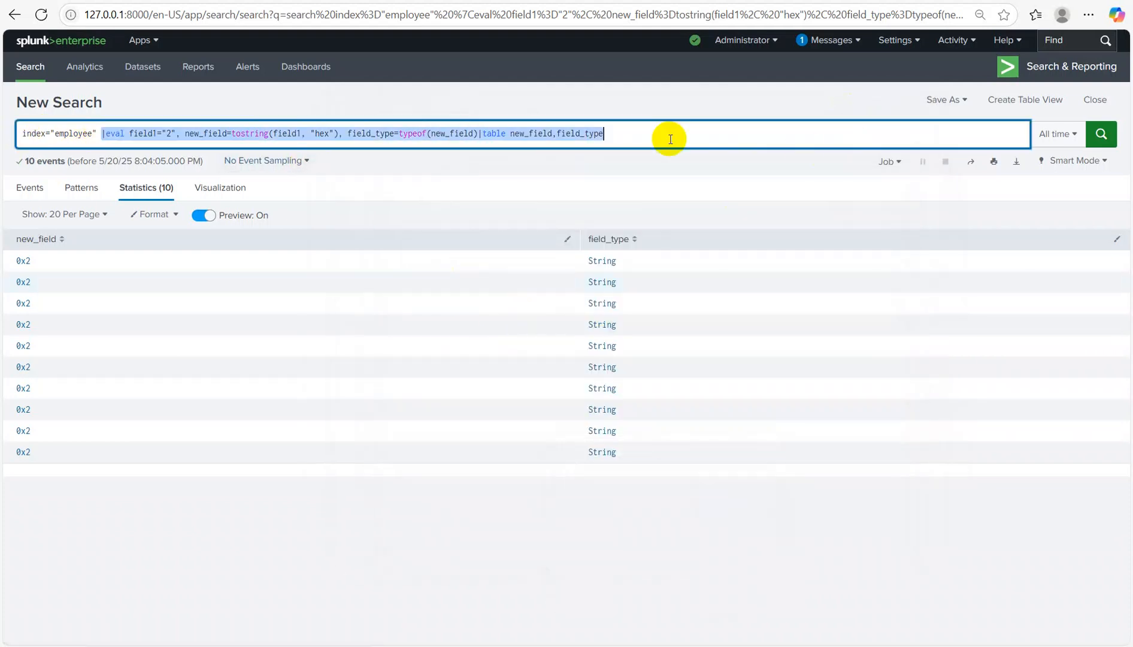
pyautogui.press('BackSpace')
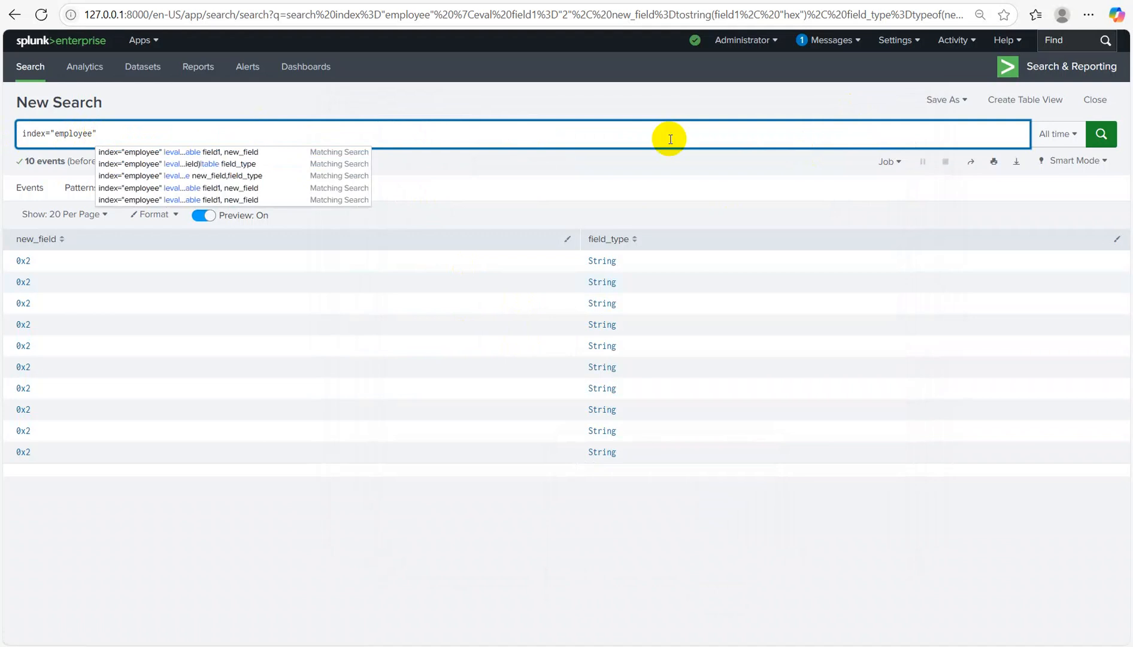
pyautogui.write('|')
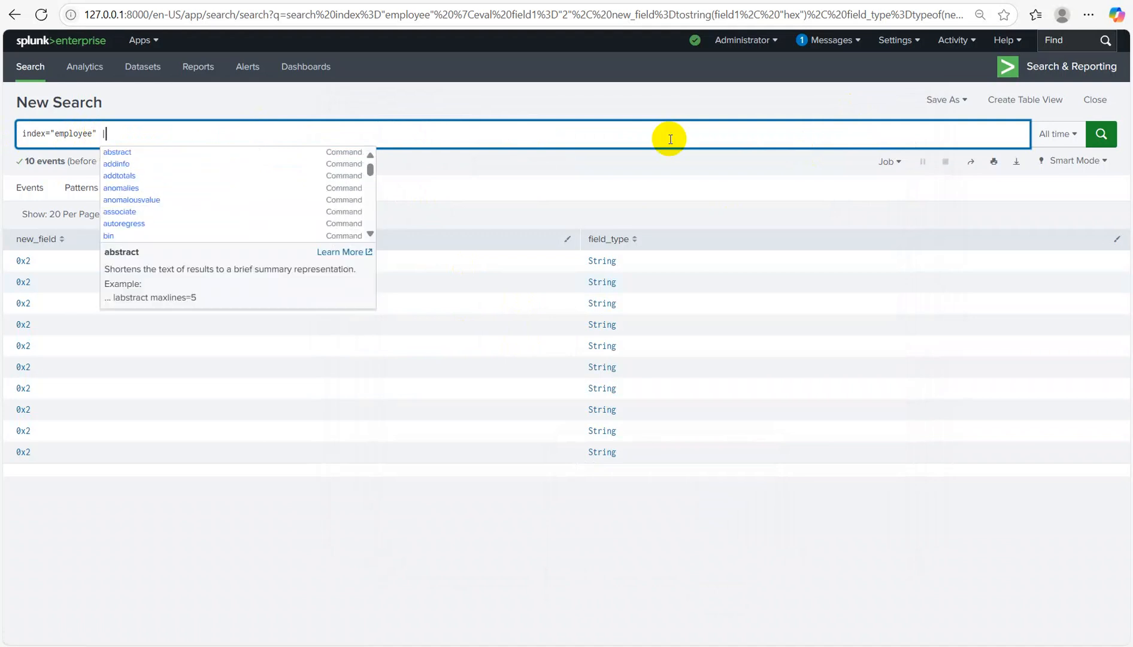
pyautogui.write('eval field')
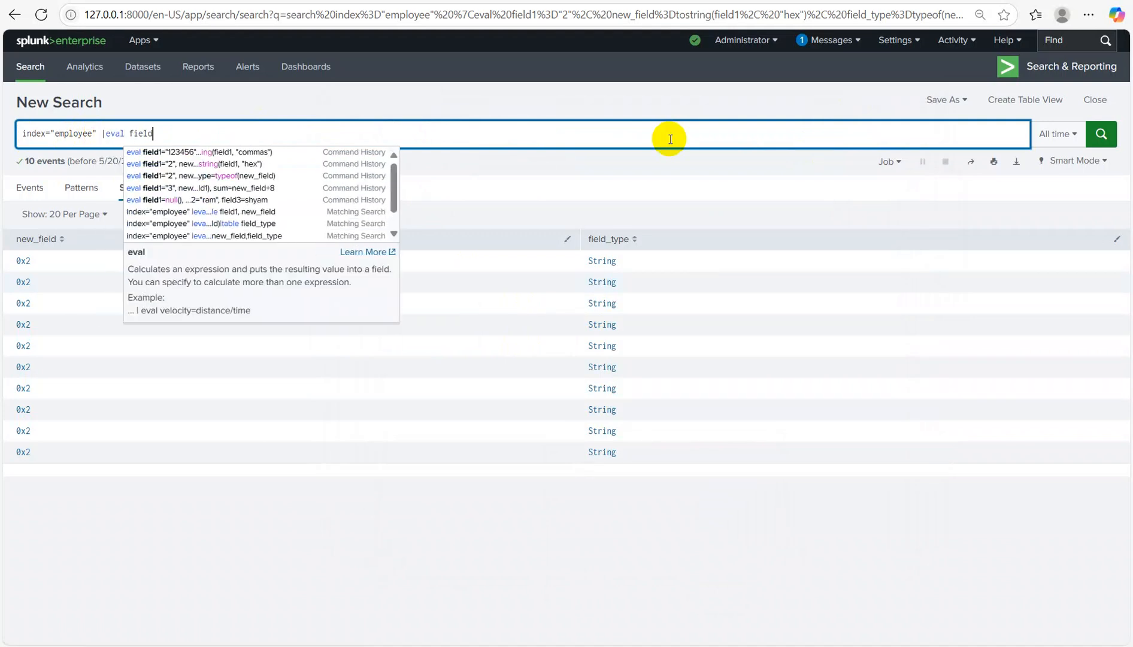
pyautogui.write('1=')
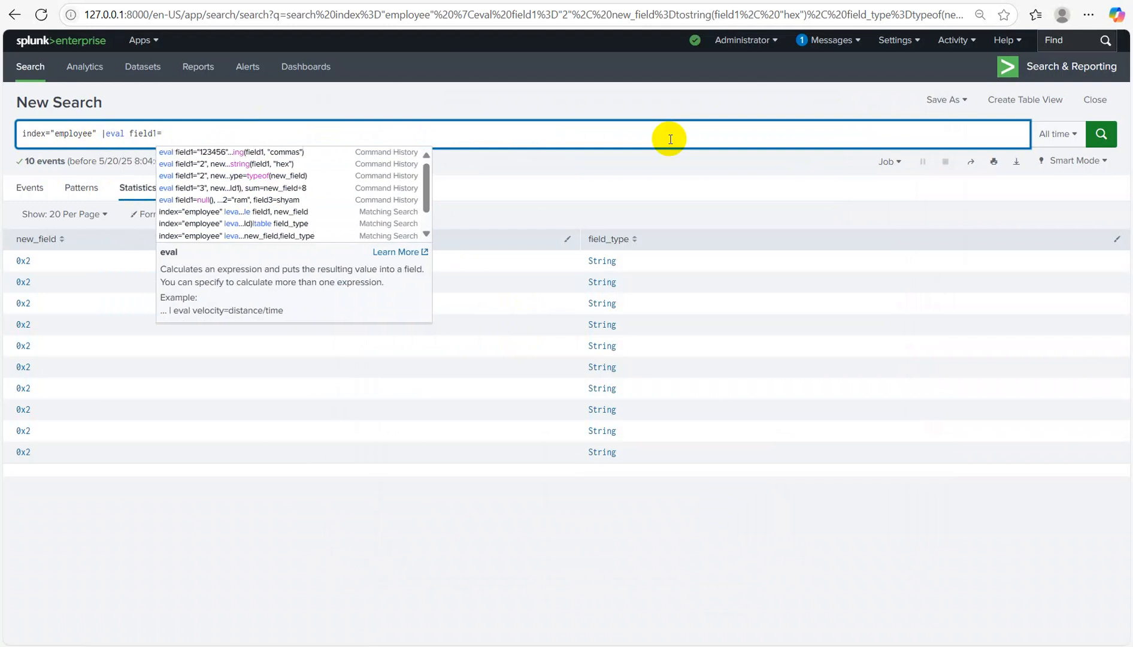
pyautogui.write('"323-322-434"')
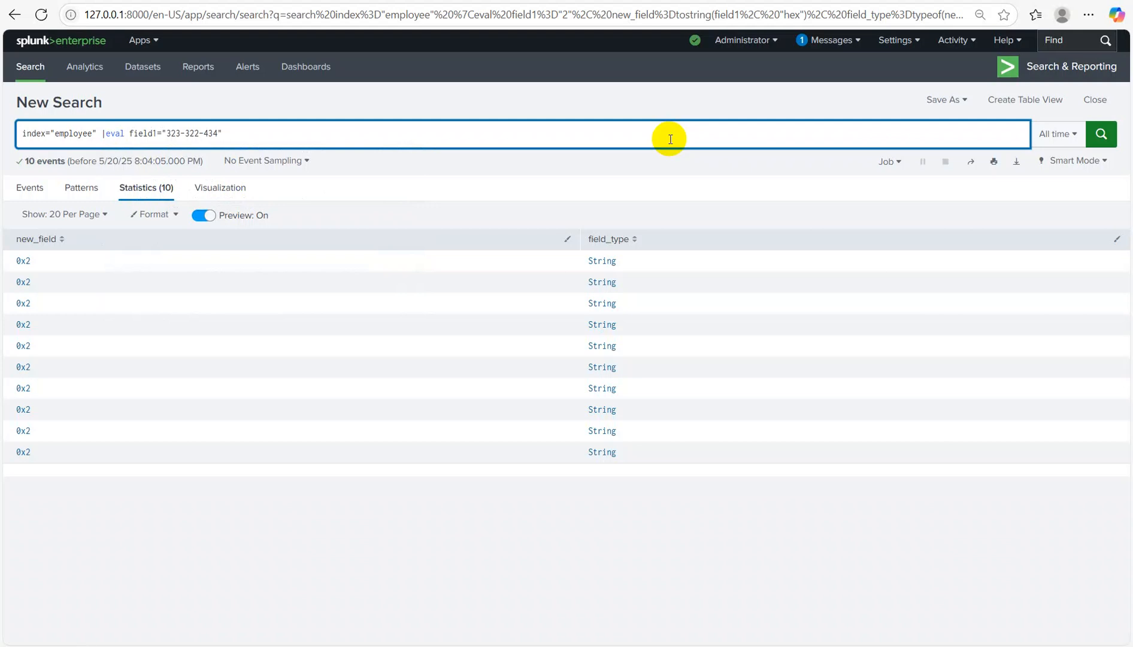
pyautogui.write(', new_field=sha1(field1)')
pyautogui.hotkey('shift', 'Return')
pyautogui.write('|')
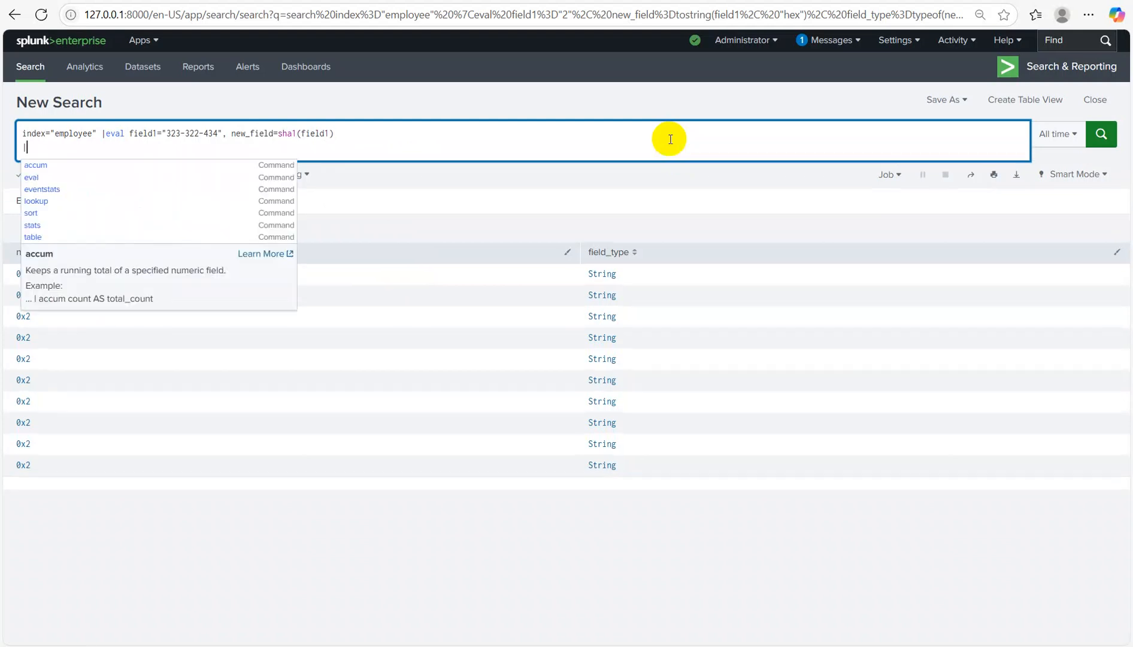
pyautogui.write('table fi')
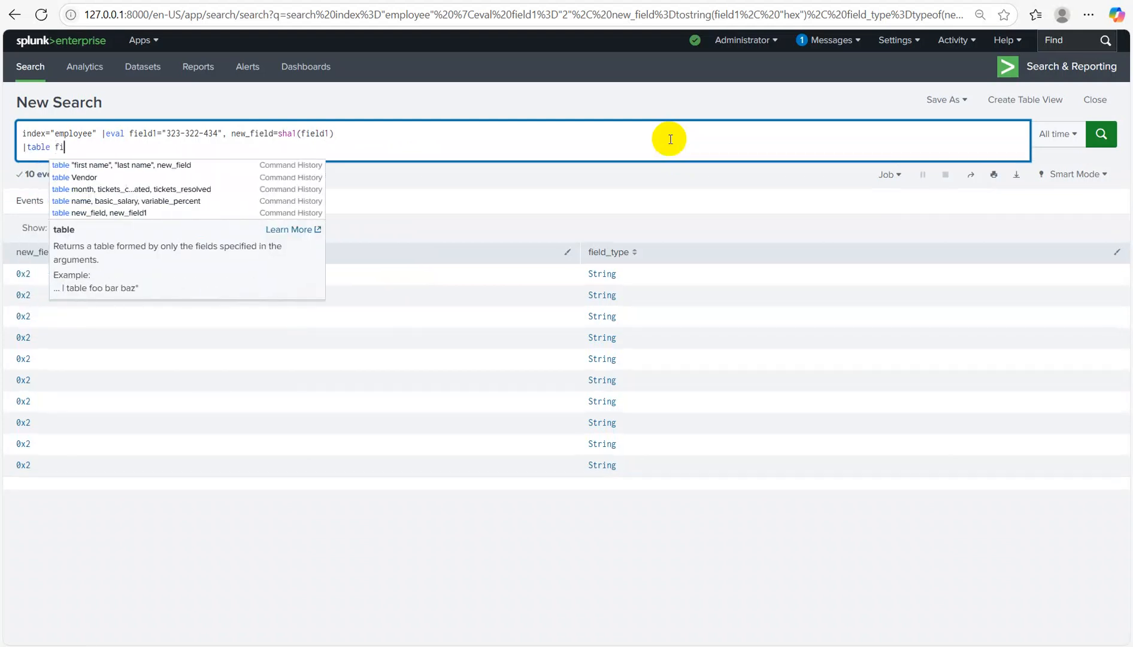
pyautogui.write('eld1, n')
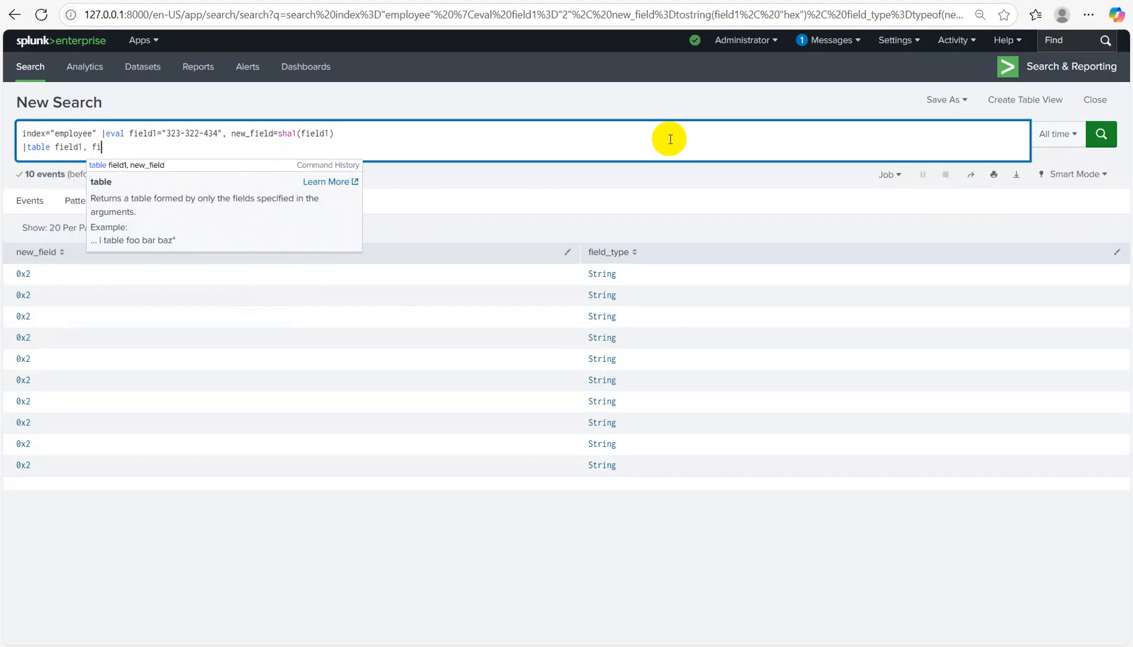
pyautogui.write('ew_field')
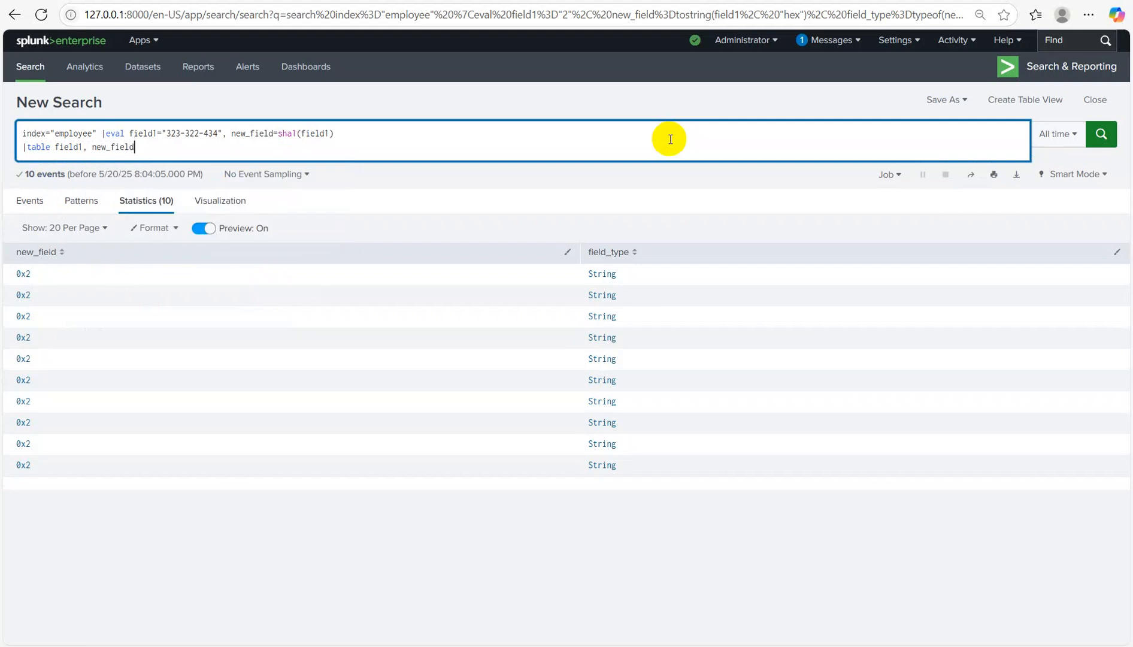
pyautogui.press('Return')
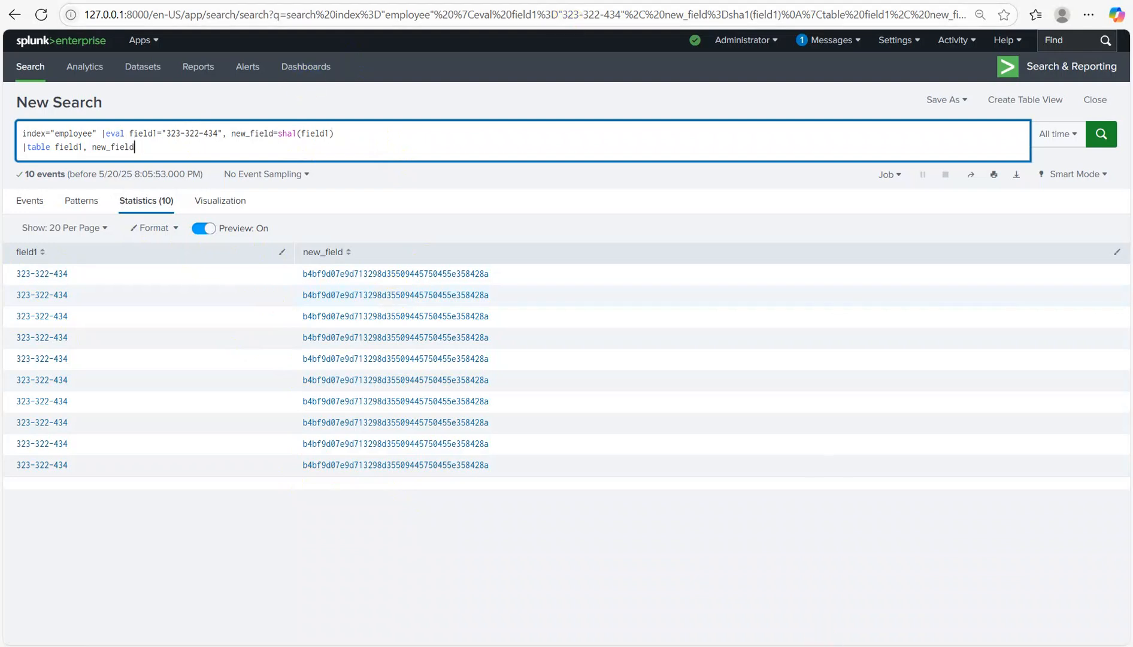
# Step: In the notes, add a 'Date and time function' heading below SHA1
pyautogui.moveTo(698, 644)
pyautogui.click(736, 608)
pyautogui.press('Return')
pyautogui.press('Return')
pyautogui.press('Return')
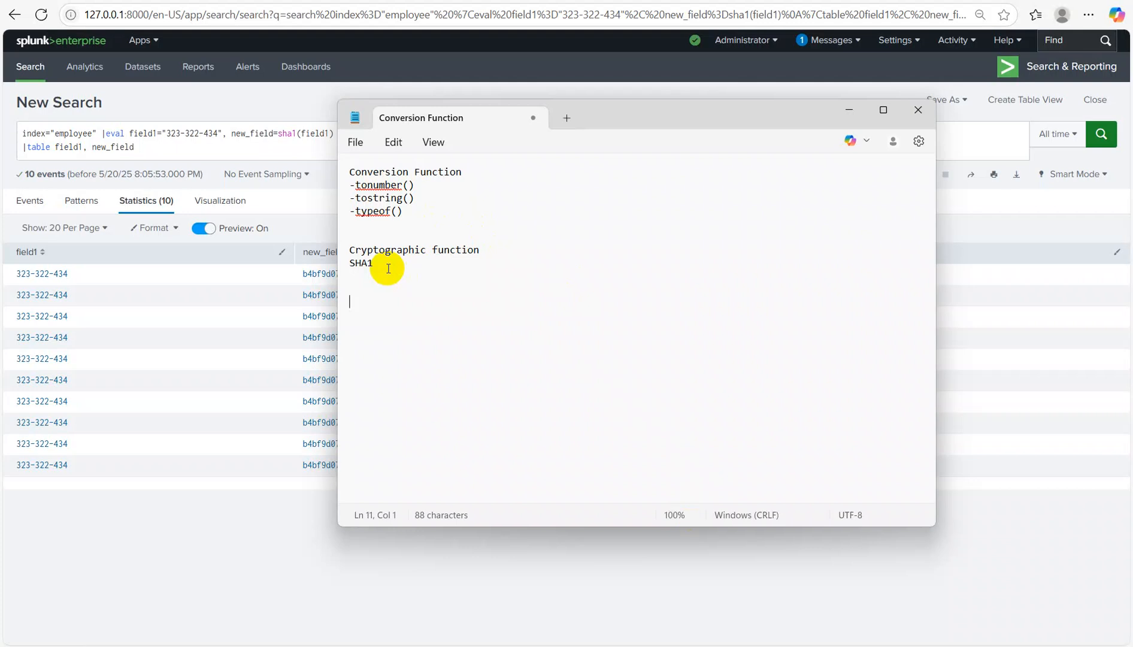
pyautogui.write('D')
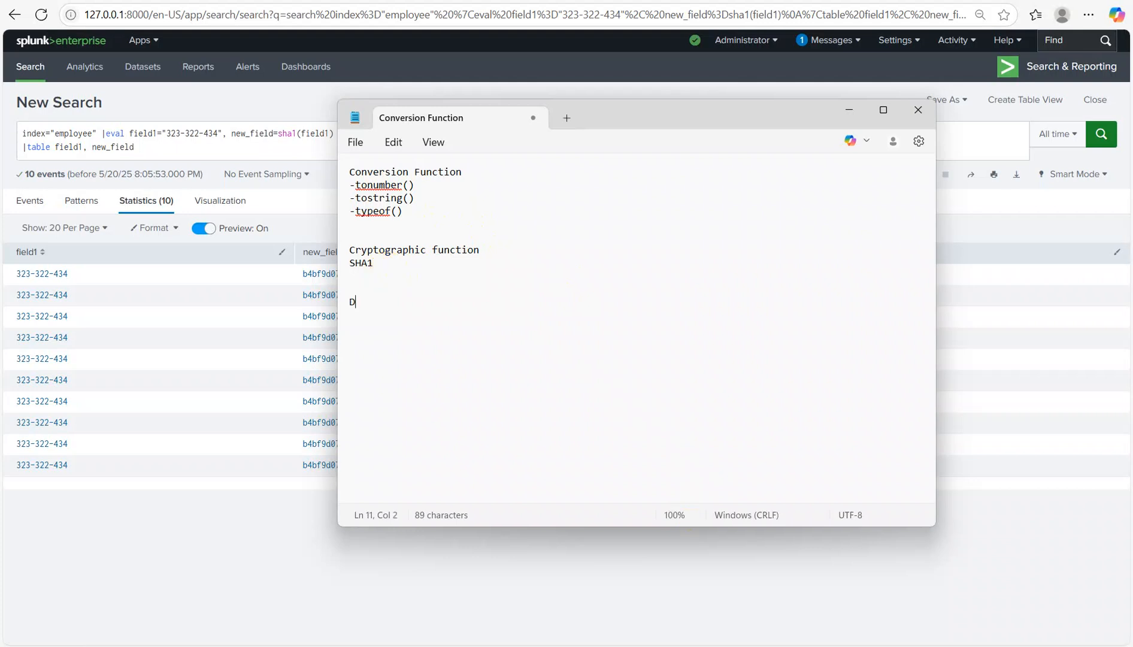
pyautogui.write('ate and time function')
pyautogui.press('Return')
# Step: List strftime (epoch to readable), strptime (readable to epoch) and now() as numbered lines
pyautogui.write('1. s')
pyautogui.write('r')
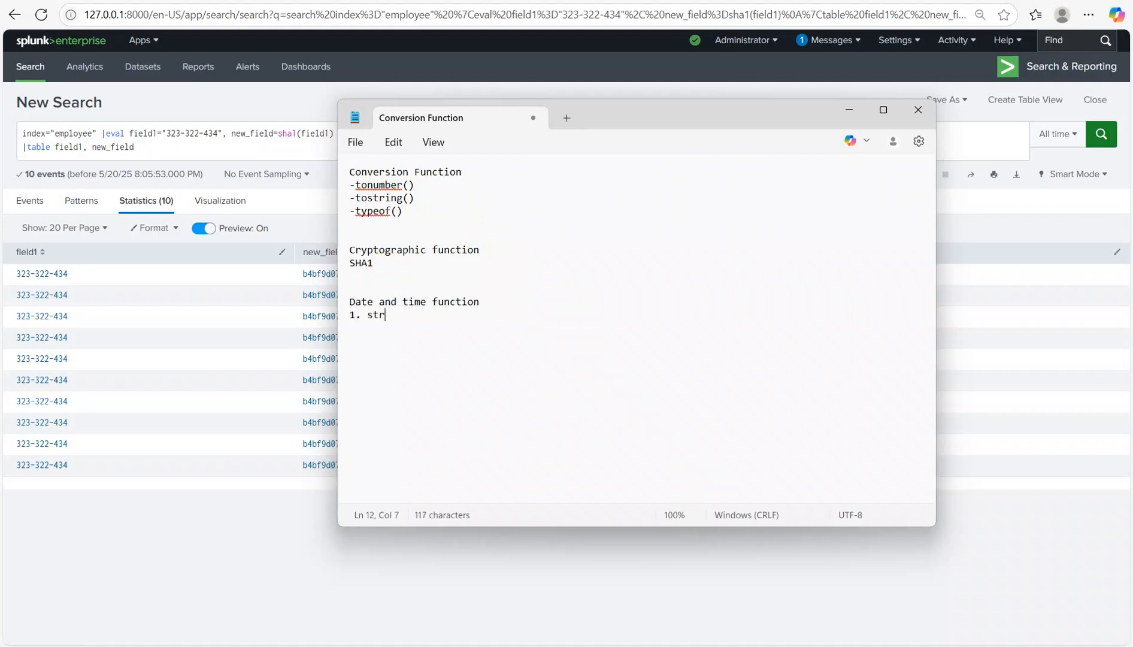
pyautogui.write('ftime-- epoch ')
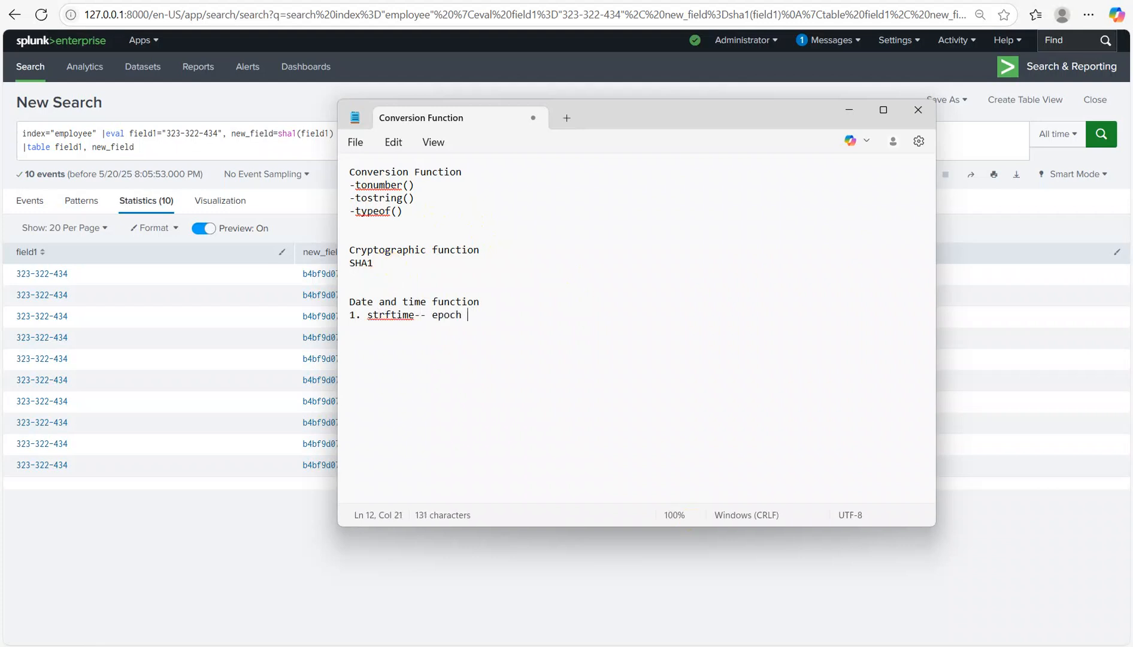
pyautogui.write('to redablee')
pyautogui.press('BackSpace')
pyautogui.press('BackSpace')
pyautogui.press('BackSpace')
pyautogui.press('BackSpace')
pyautogui.press('BackSpace')
pyautogui.press('BackSpace')
pyautogui.write('adable')
pyautogui.press('BackSpace')
pyautogui.press('BackSpace')
pyautogui.press('BackSpace')
pyautogui.press('BackSpace')
pyautogui.press('BackSpace')
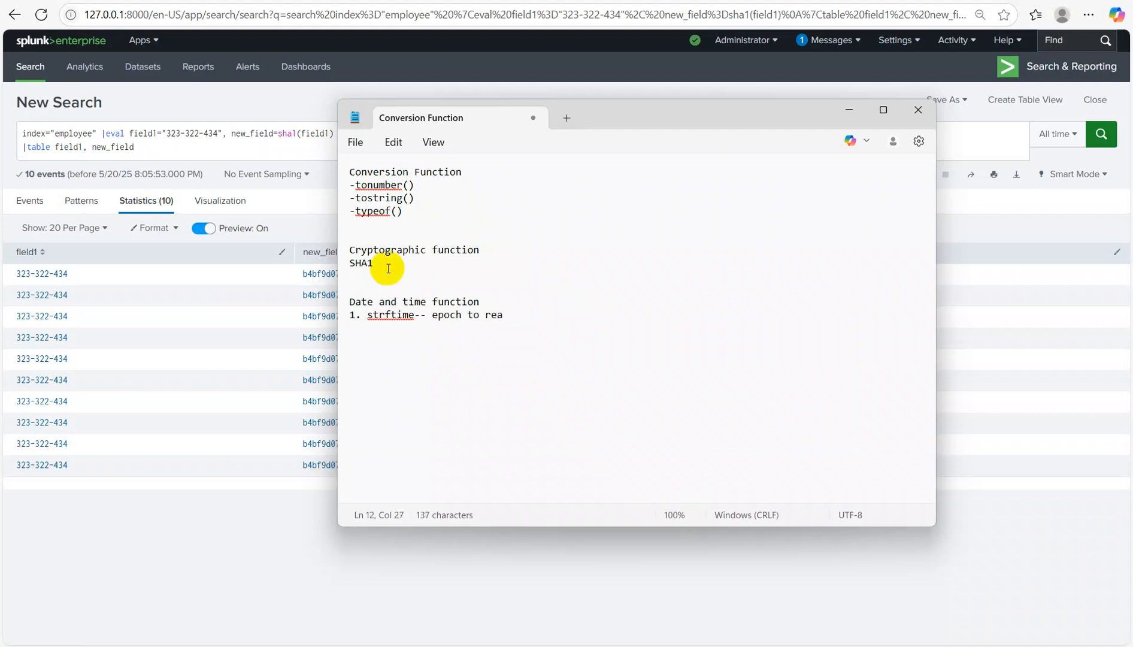
pyautogui.write('dable')
pyautogui.press('Return')
pyautogui.write('2. strptime')
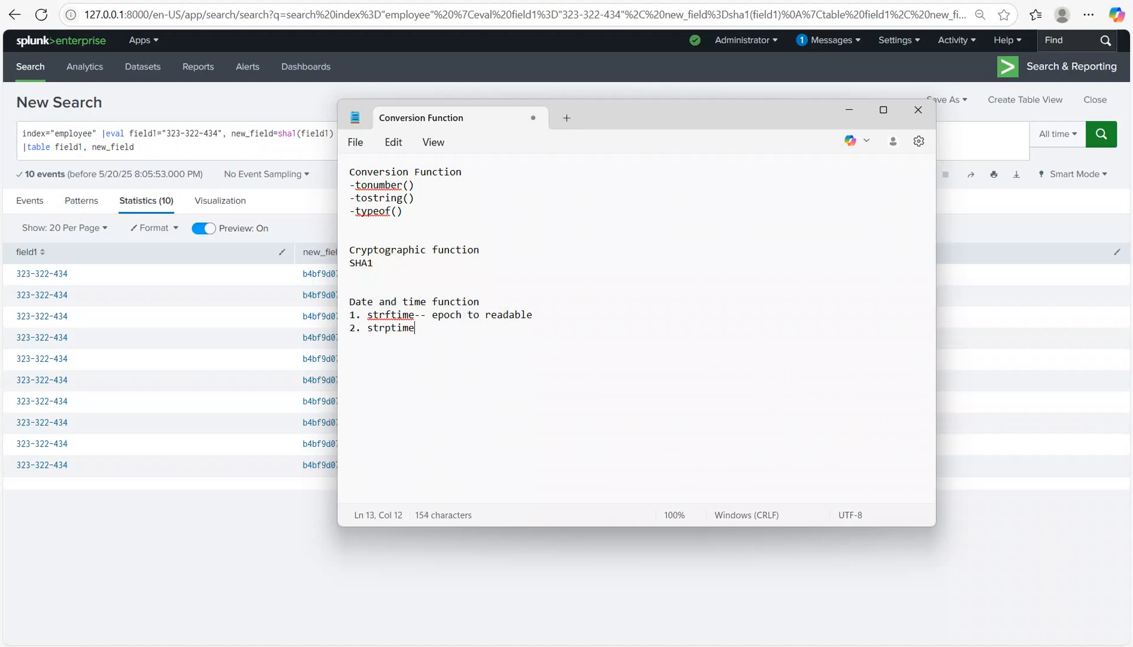
pyautogui.write('-- readable to')
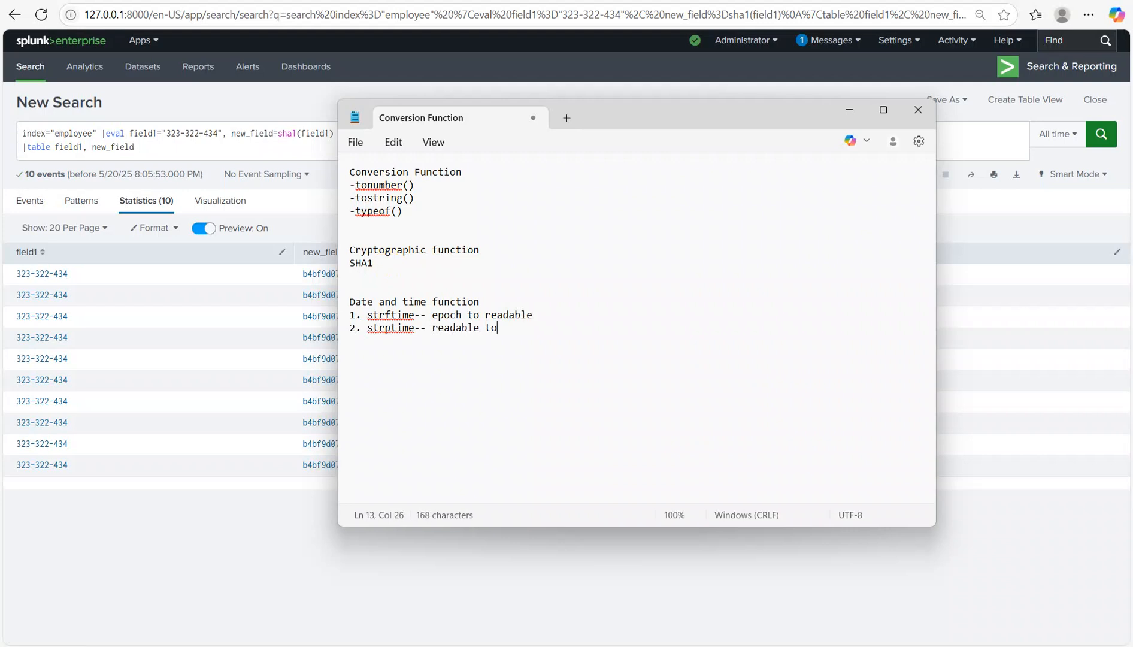
pyautogui.write(' epoch')
pyautogui.press('Return')
pyautogui.write('3. now()')
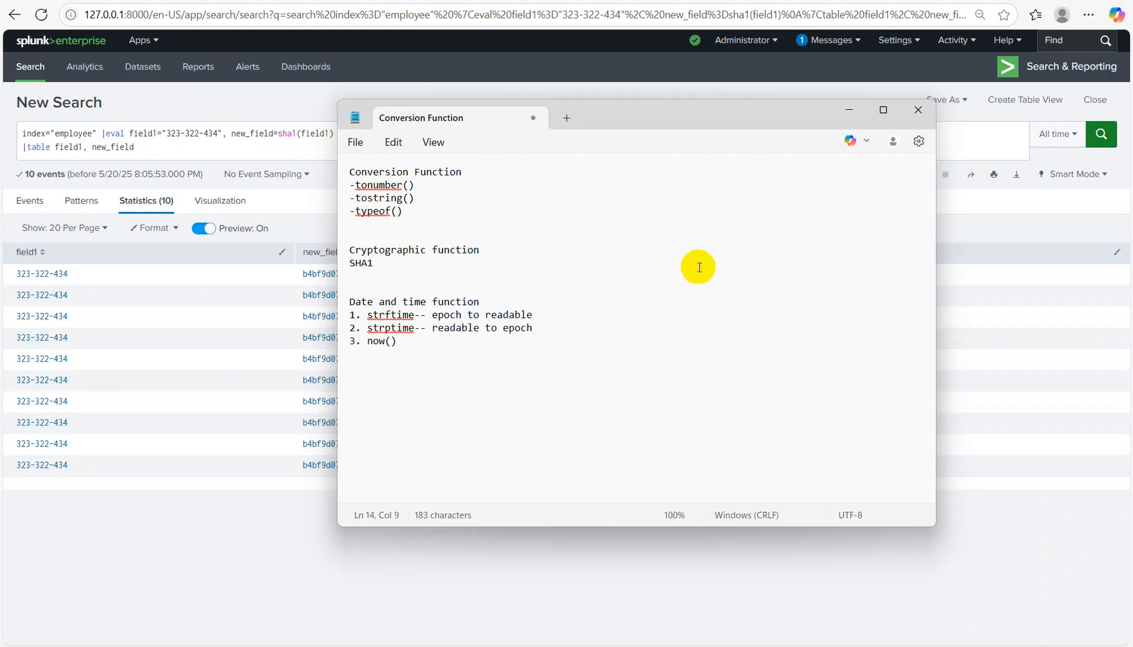
pyautogui.write('- e')
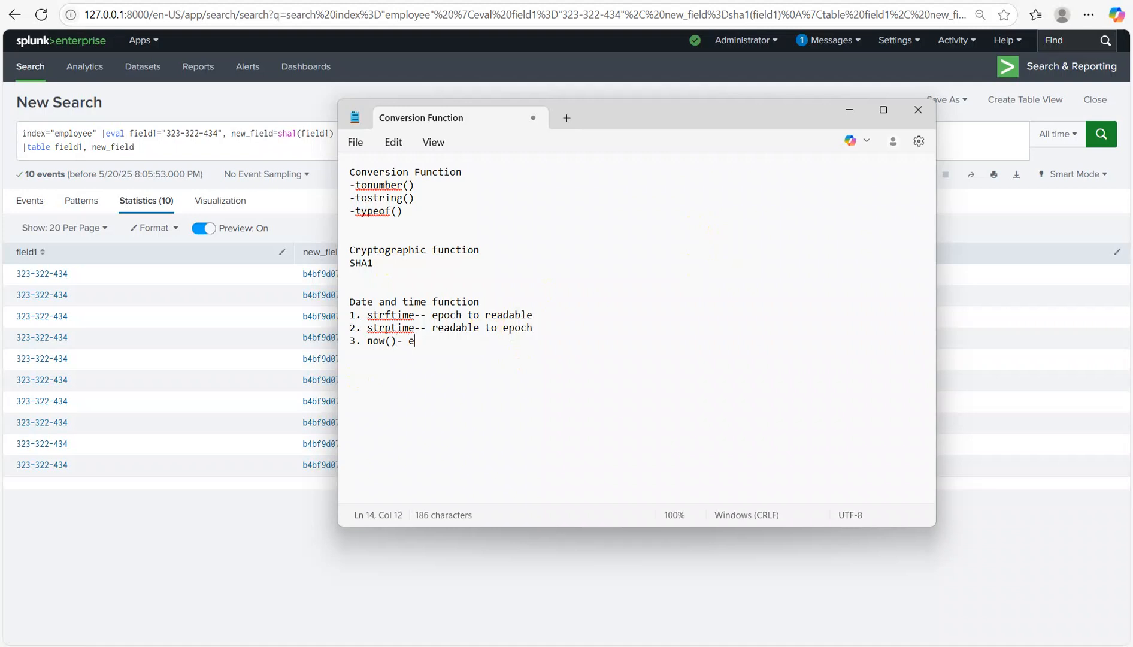
pyautogui.write('poch')
# Step: Replace the query's eval with eval field1=now() | table field1 and run it
pyautogui.click(846, 111)
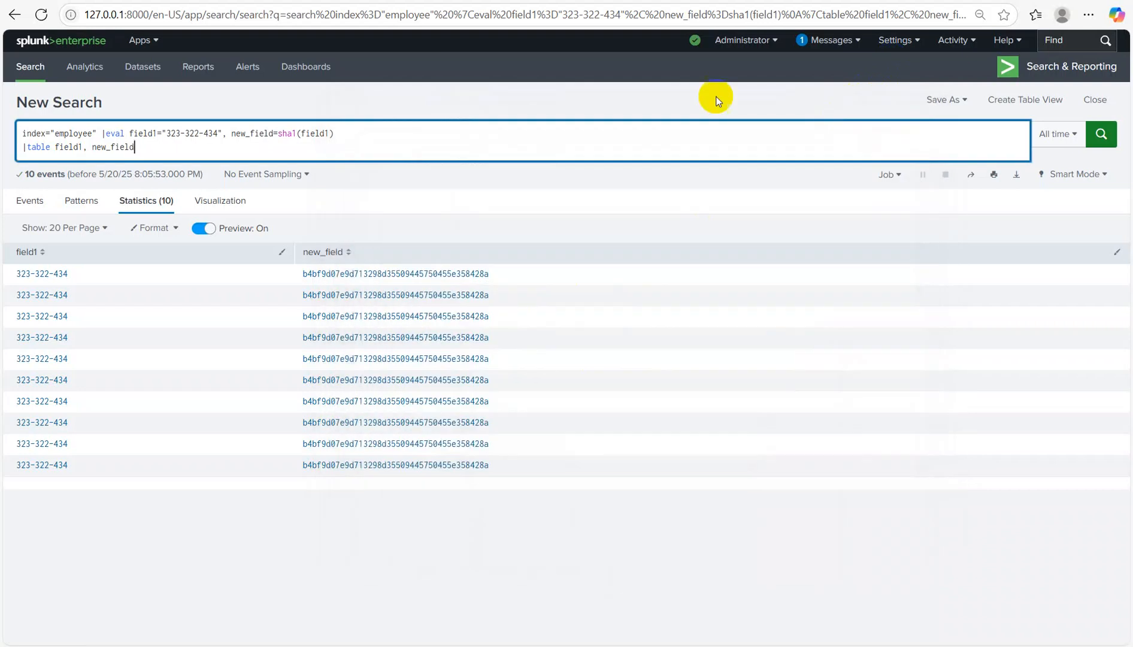
pyautogui.moveTo(104, 134); pyautogui.dragTo(379, 273)
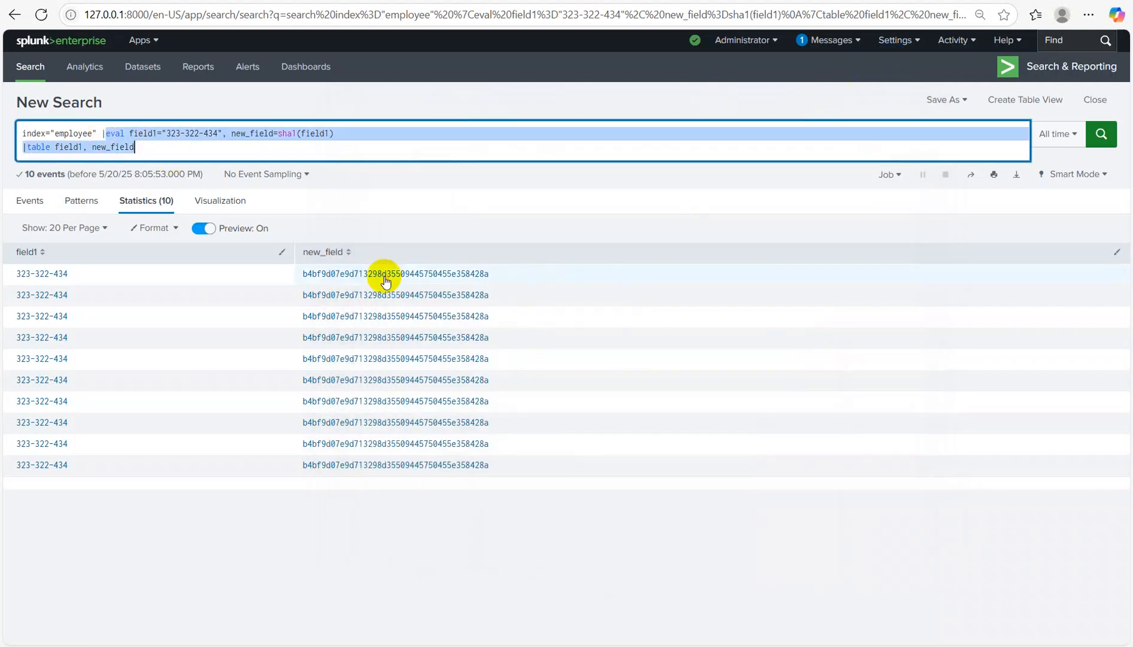
pyautogui.press('BackSpace')
pyautogui.write('eval ')
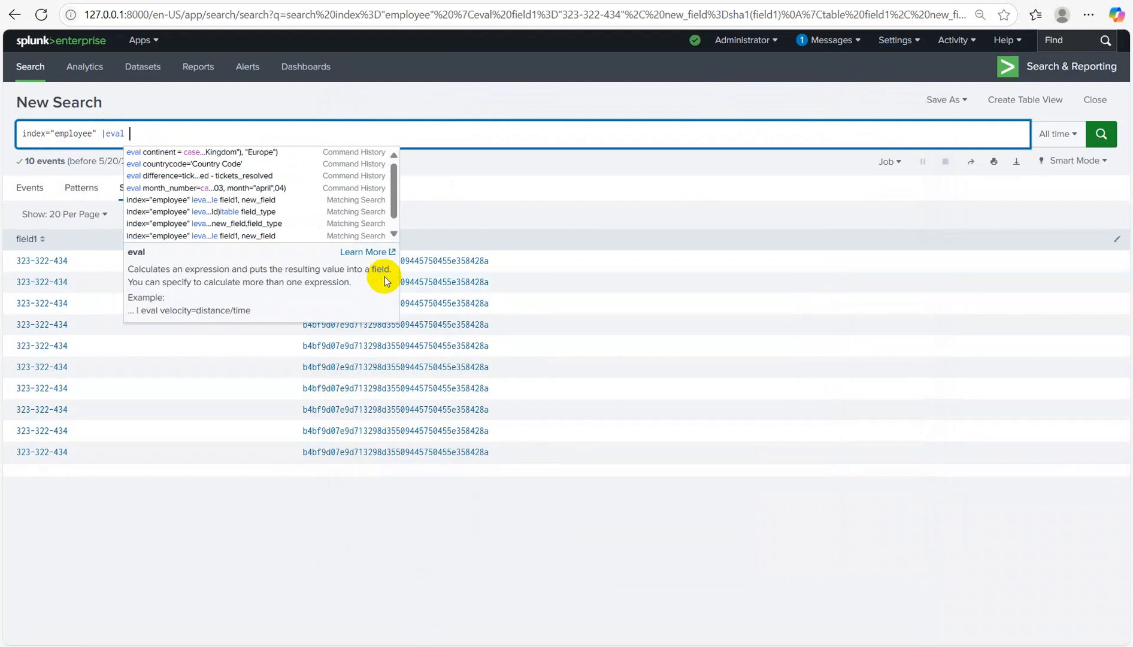
pyautogui.write('fi')
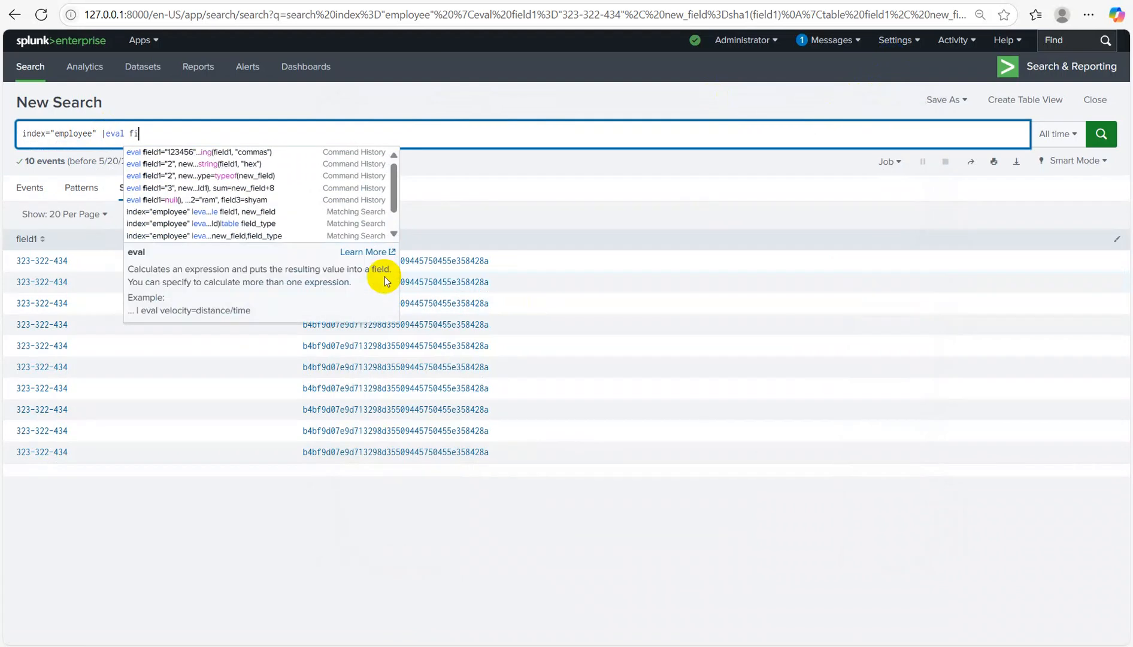
pyautogui.write('eld1=now()')
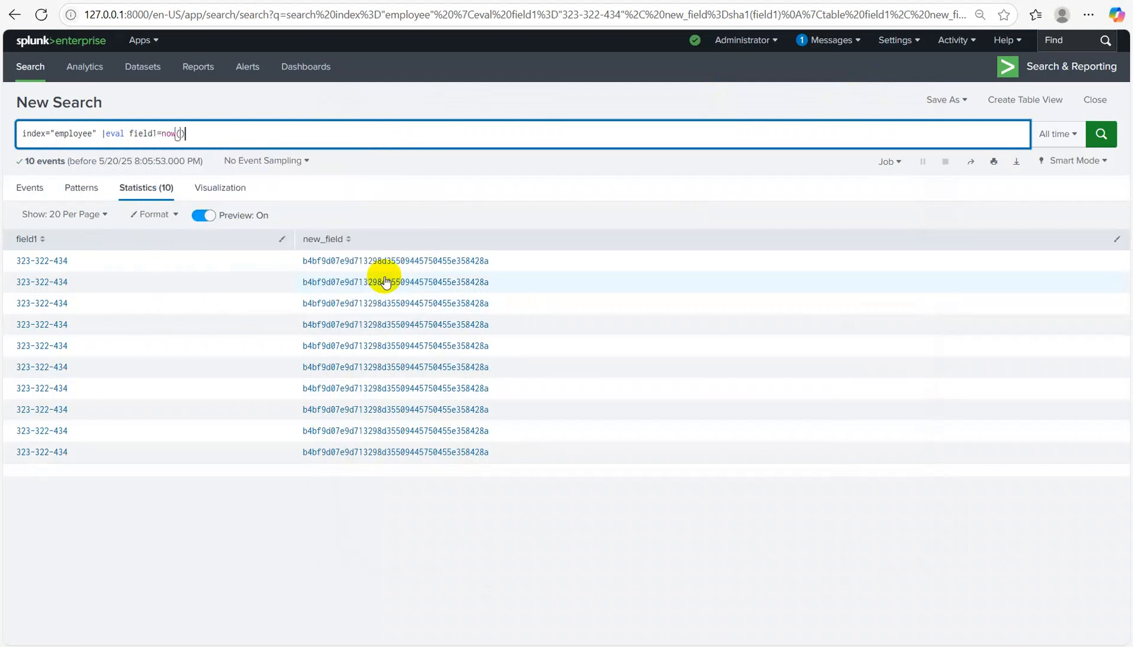
pyautogui.write(' | ta')
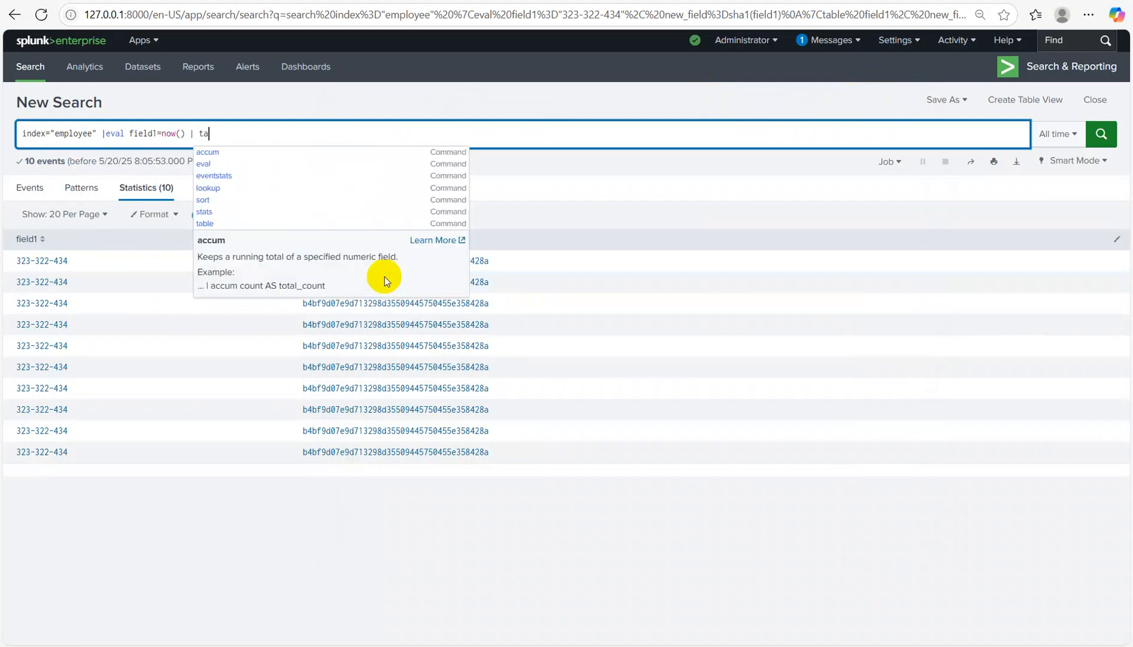
pyautogui.write('ble field1')
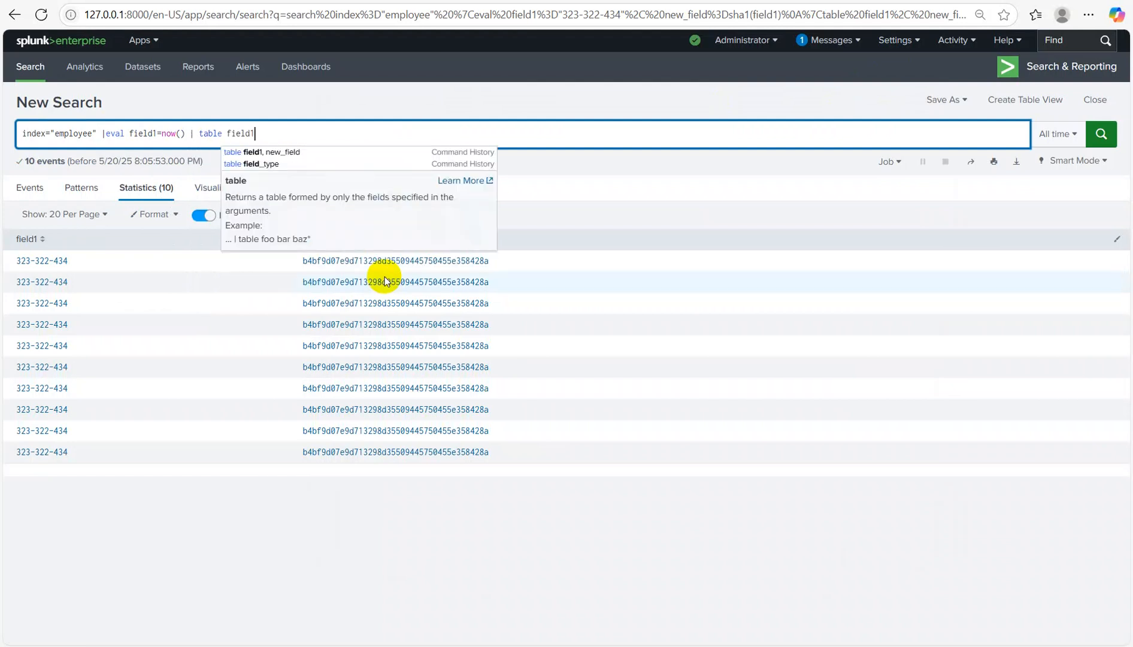
pyautogui.press('Return')
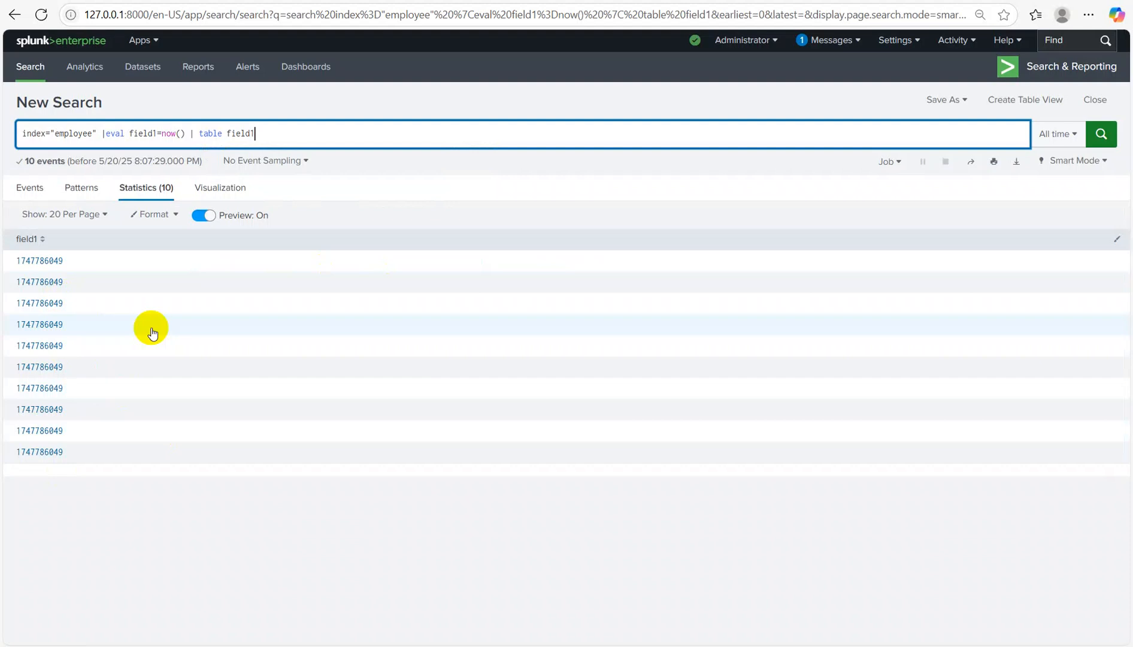
# Step: Remove the trailing table field1 clause so the eval can be extended
pyautogui.write('|')
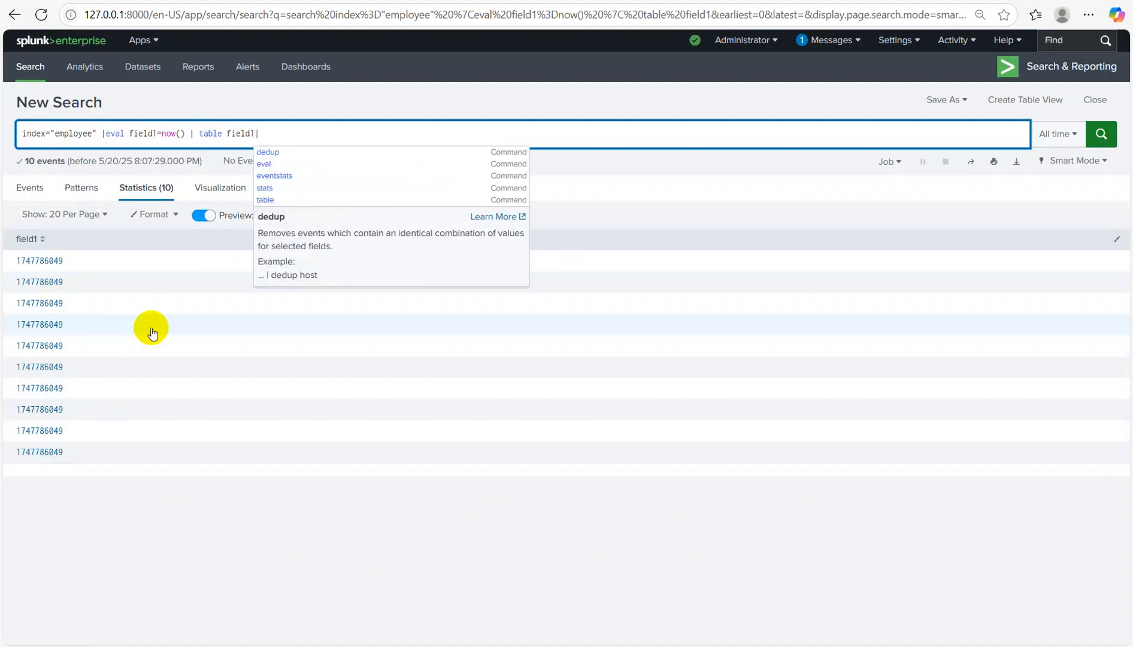
pyautogui.press('BackSpace')
pyautogui.press('BackSpace')
pyautogui.press('BackSpace')
pyautogui.press('BackSpace')
pyautogui.press('BackSpace')
pyautogui.press('BackSpace')
pyautogui.press('BackSpace')
pyautogui.press('BackSpace')
pyautogui.press('BackSpace')
pyautogui.press('BackSpace')
pyautogui.press('BackSpace')
pyautogui.press('BackSpace')
pyautogui.press('BackSpace')
pyautogui.press('BackSpace')
pyautogui.press('BackSpace')
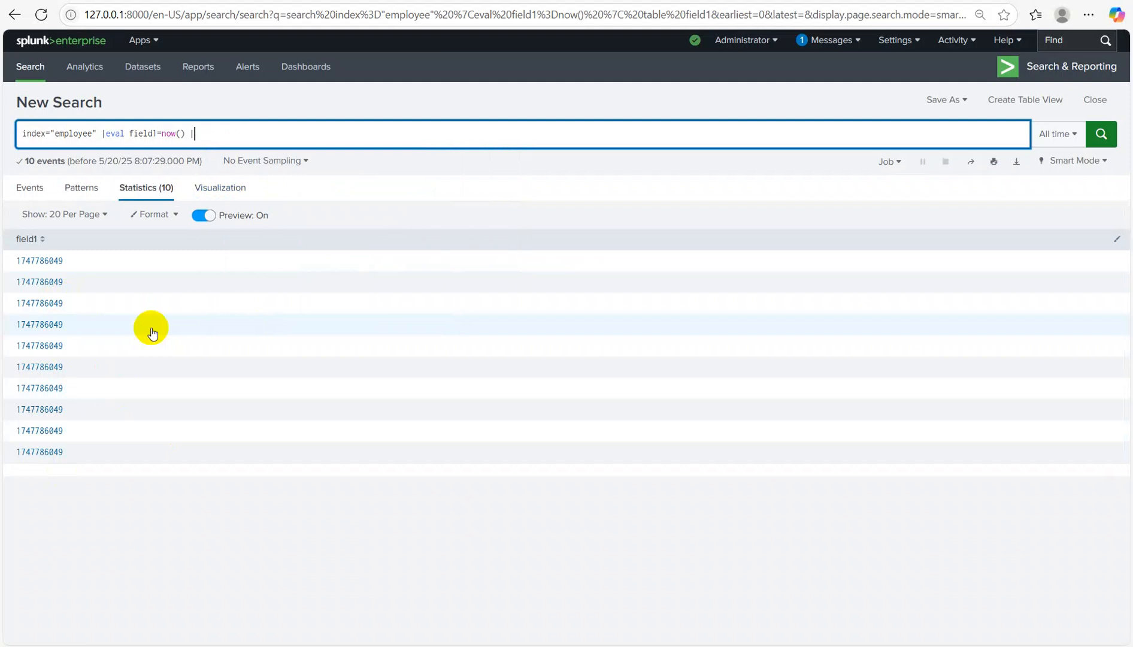
pyautogui.write('|')
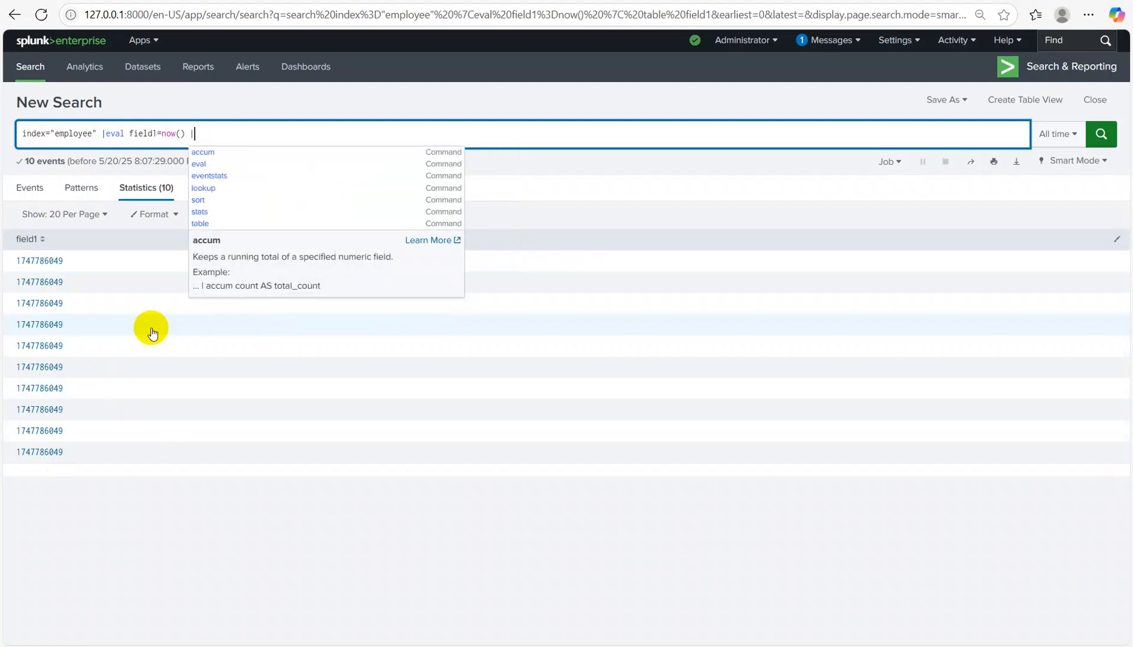
pyautogui.press('BackSpace')
pyautogui.press('BackSpace')
# Step: Append field2=strftime(field1, "%d-%m-%Y %H:%M:%S") to the eval
pyautogui.write(', ')
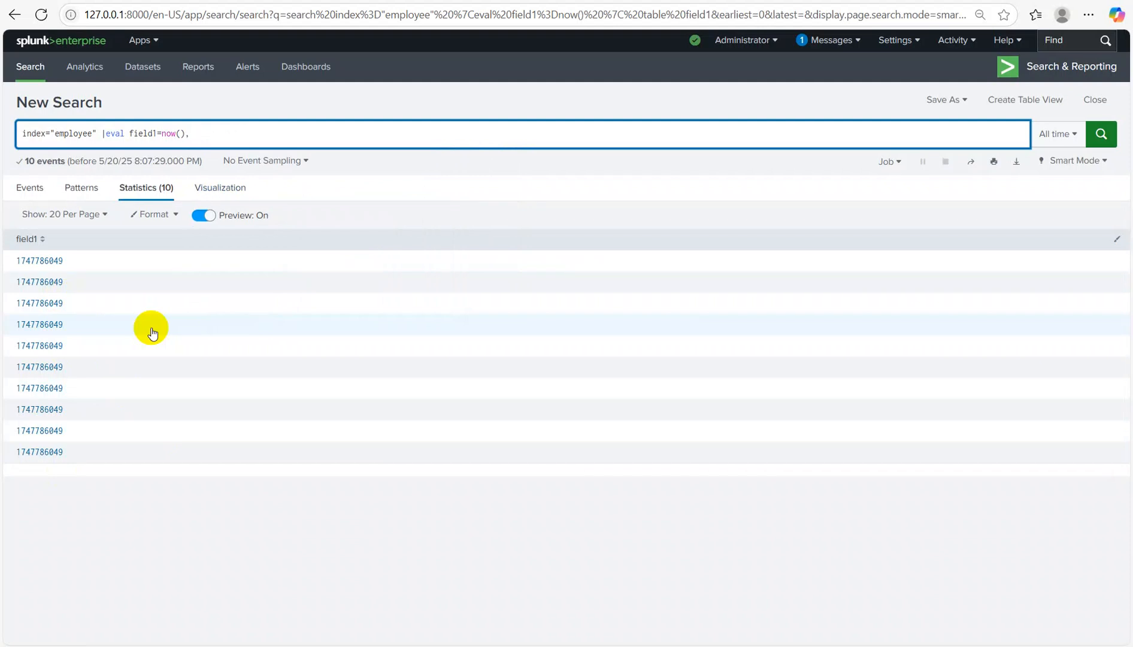
pyautogui.write('field2=strftime()')
pyautogui.press('Left')
pyautogui.write('field1, "%d-%m')
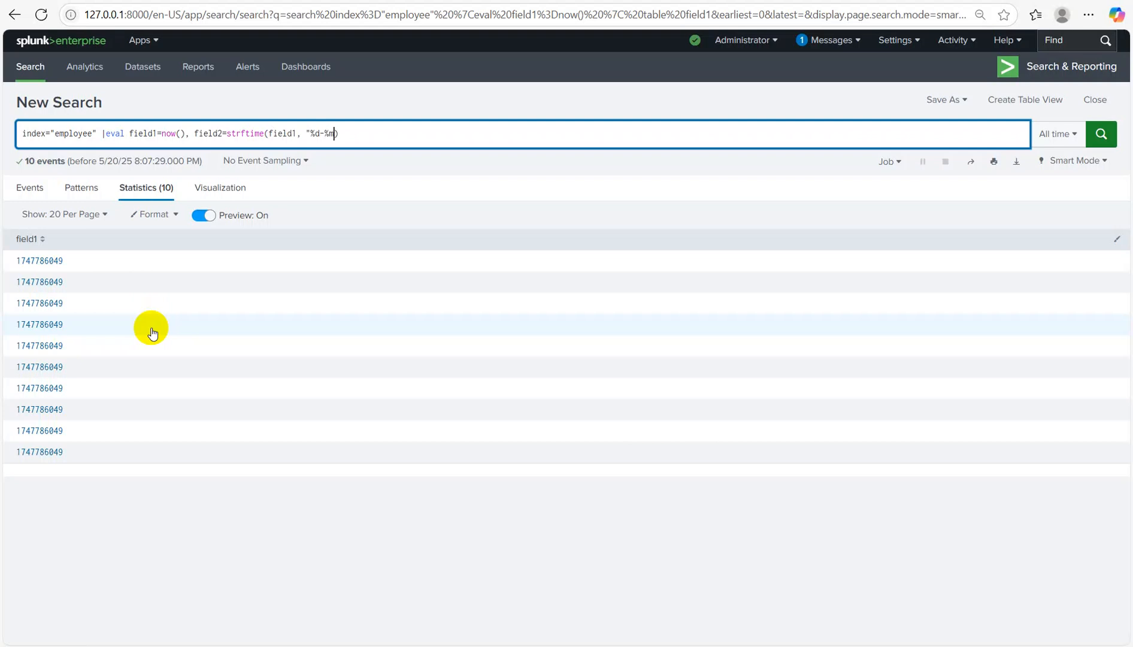
pyautogui.write('-%Y %H:%M:%S")')
# Step: Fix the extra parenthesis, add |table field1, field2 on a new line, and run
pyautogui.hotkey('shift', 'Return')
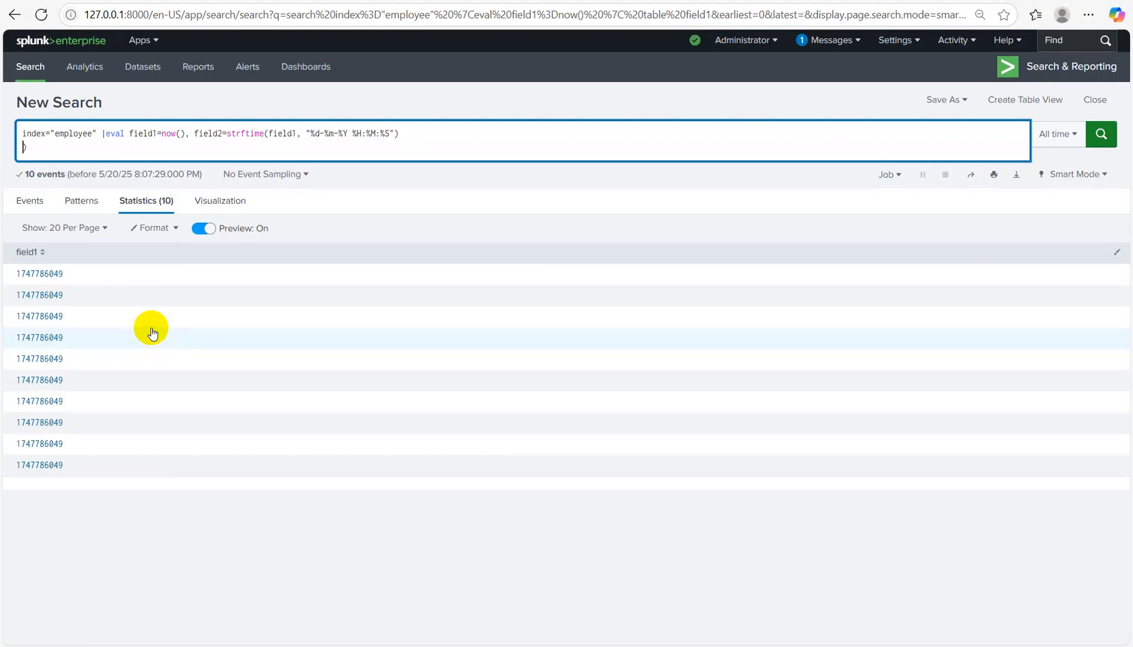
pyautogui.press('BackSpace')
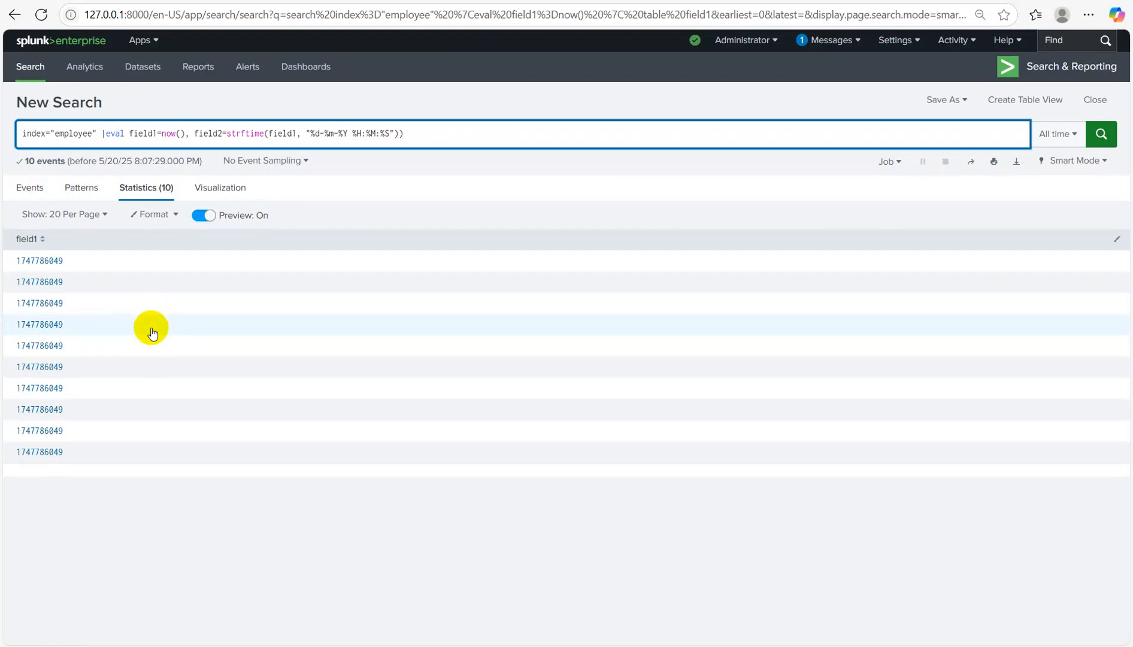
pyautogui.press('BackSpace')
pyautogui.hotkey('shift', 'Return')
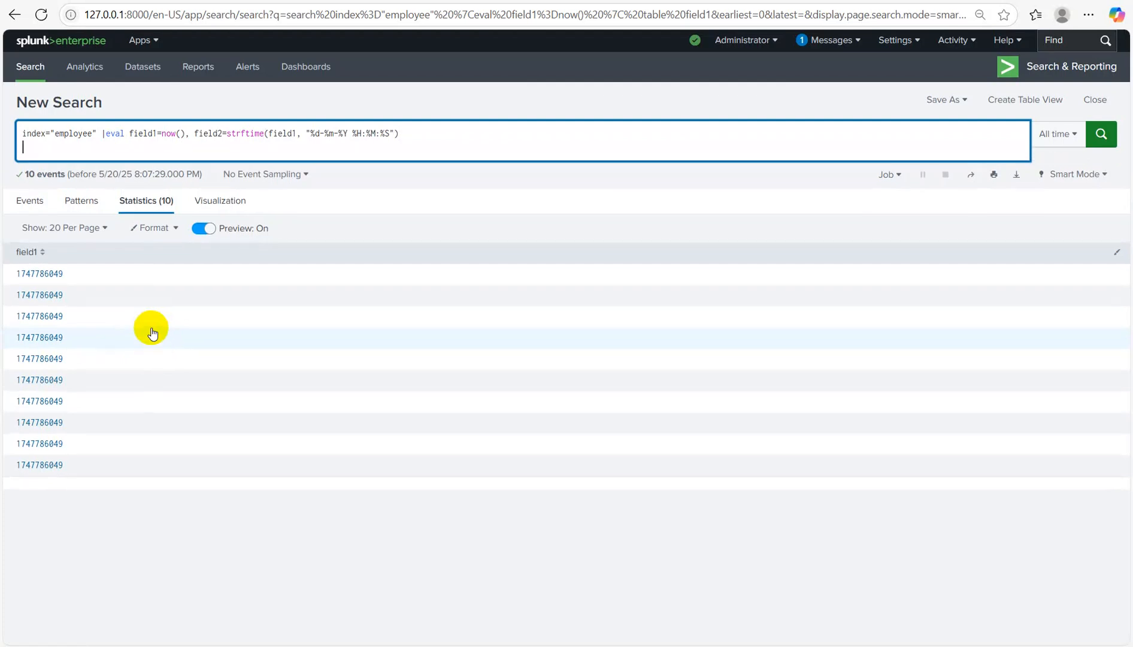
pyautogui.write('|table')
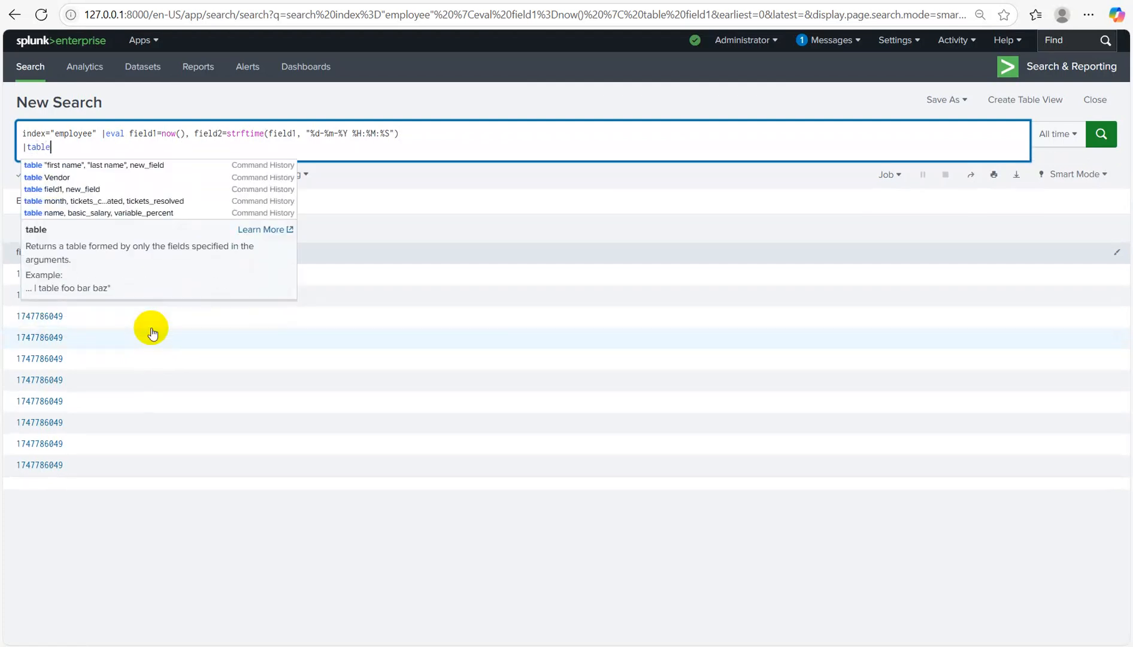
pyautogui.write(' field')
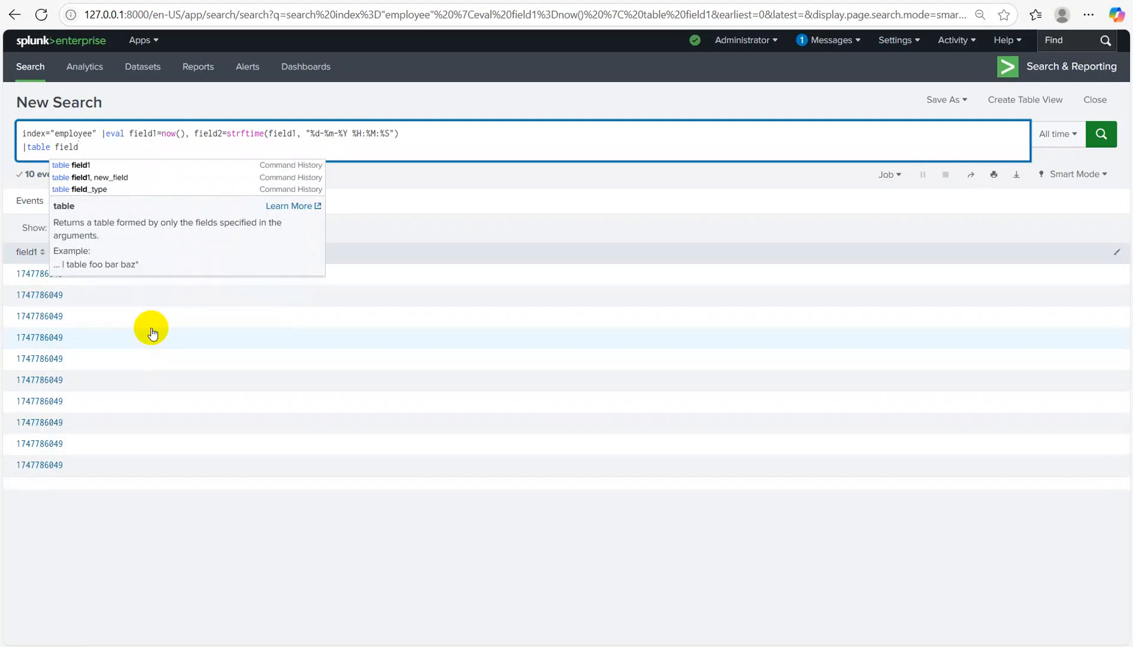
pyautogui.write('1, ')
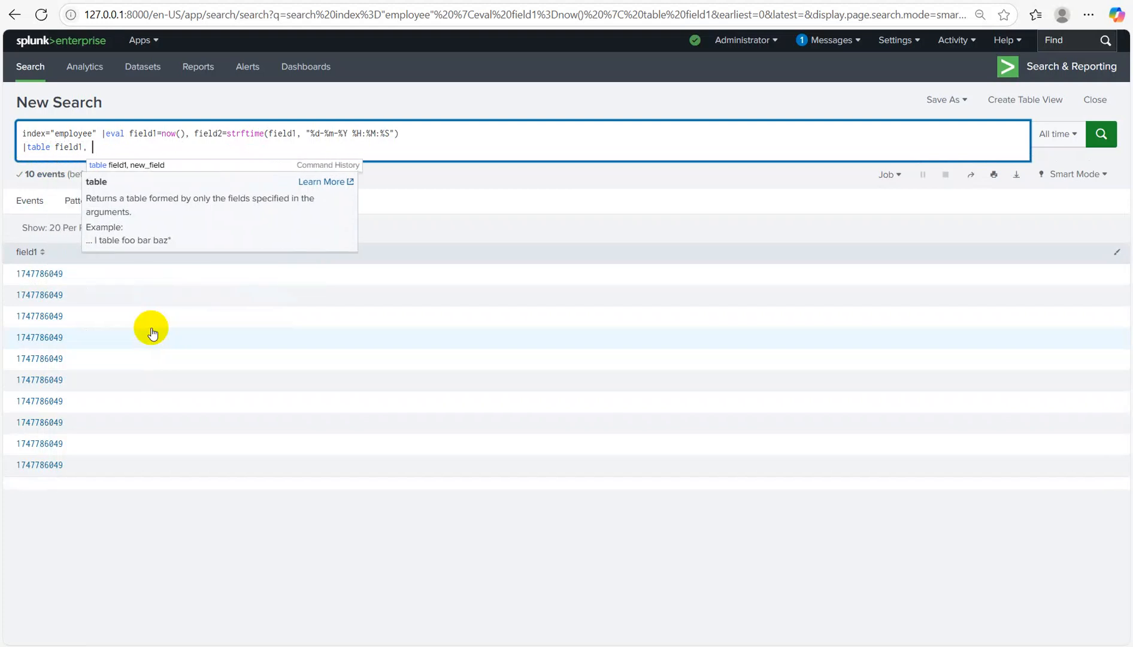
pyautogui.write('field2')
pyautogui.press('Return')
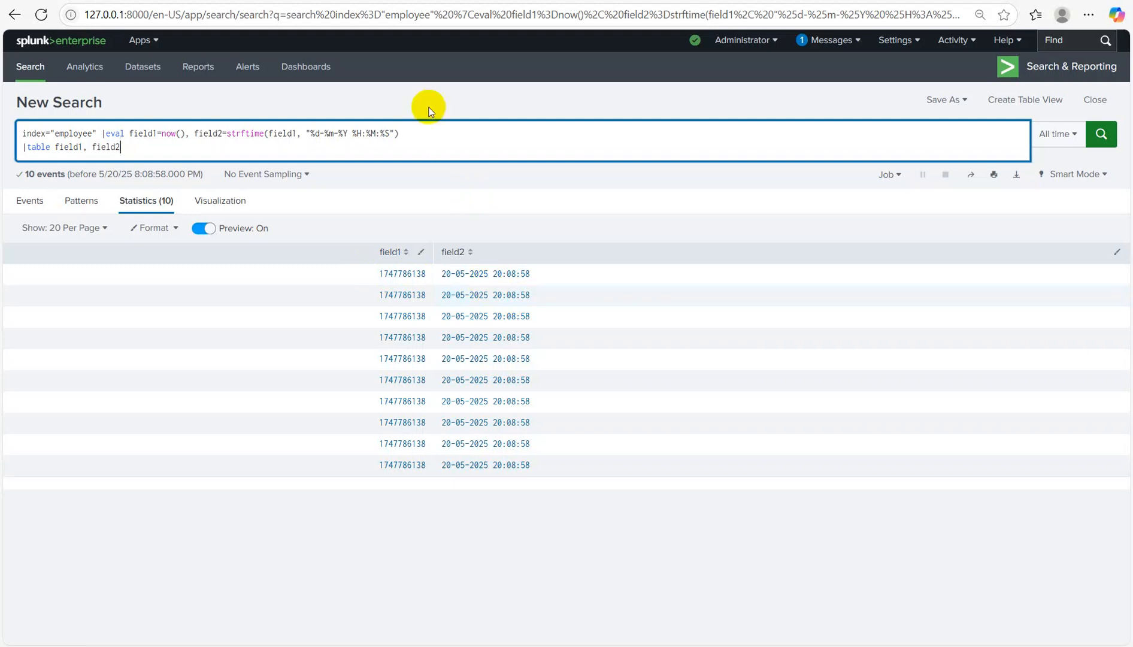
# Step: Add field3=strptime(field2, "%d-%m-%Y %H:%M:%S") to the eval using the copied format
pyautogui.click(437, 134)
pyautogui.write(', field3')
pyautogui.write('=(field2,')
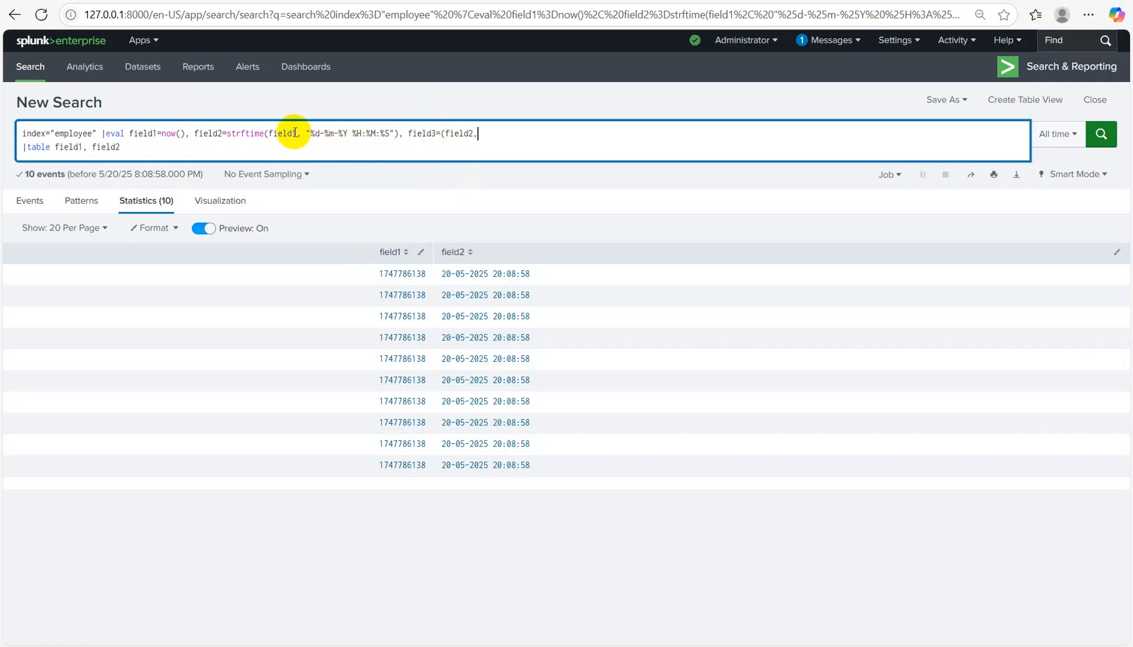
pyautogui.moveTo(306, 133); pyautogui.dragTo(394, 133)
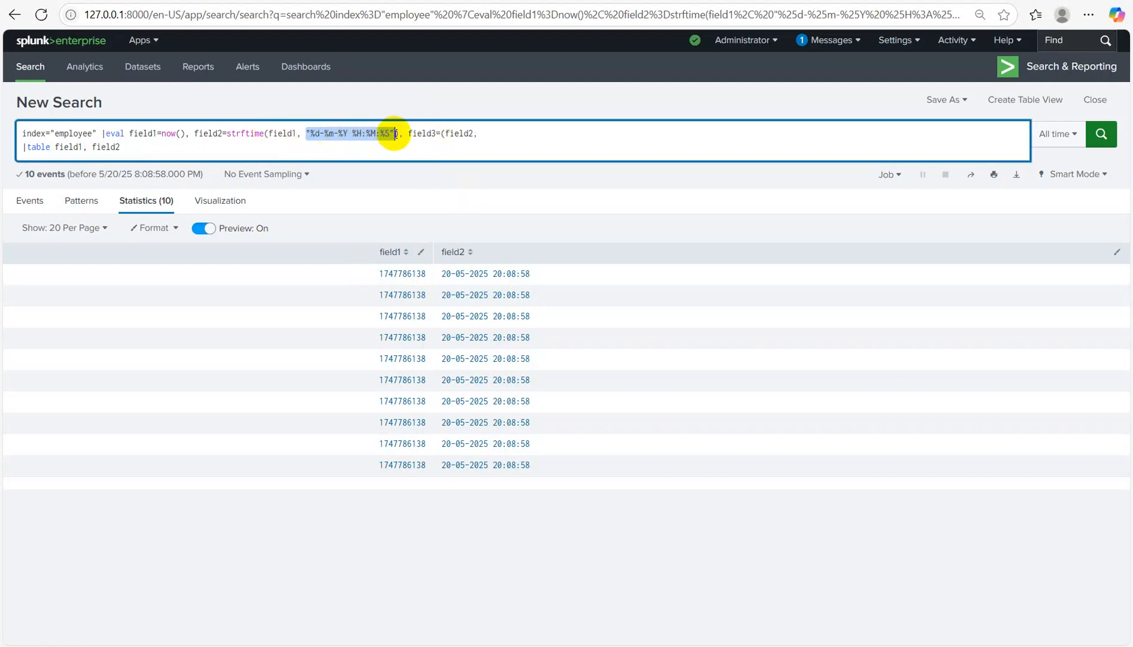
pyautogui.hotkey('ctrl', 'c')
pyautogui.click(506, 134)
pyautogui.hotkey('ctrl', 'v')
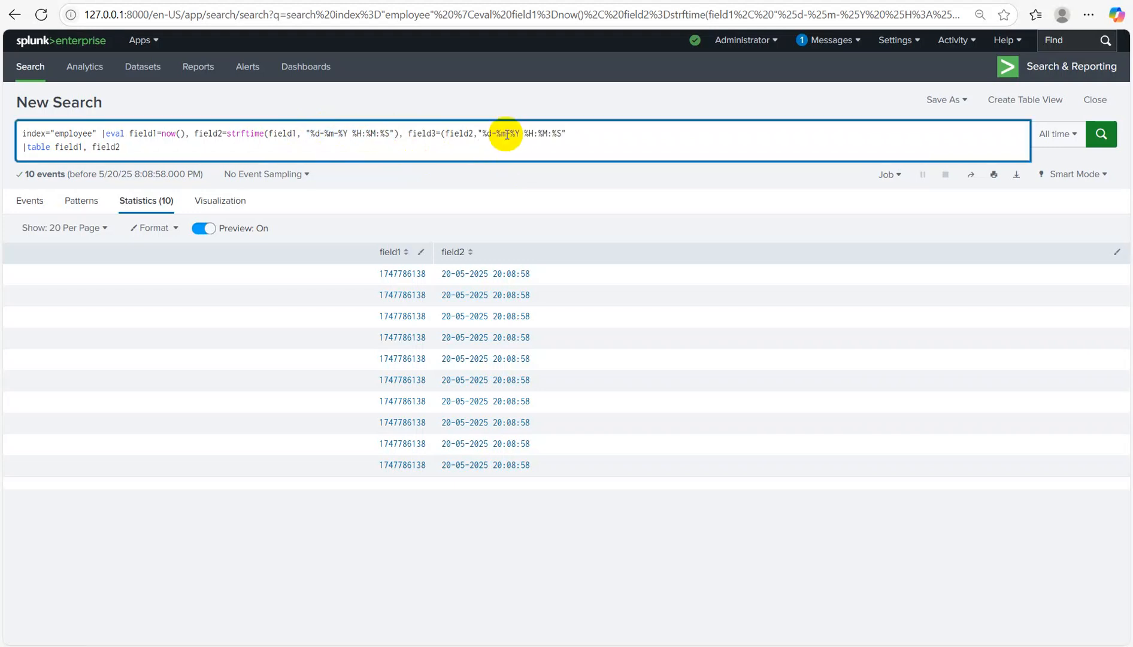
pyautogui.write(')')
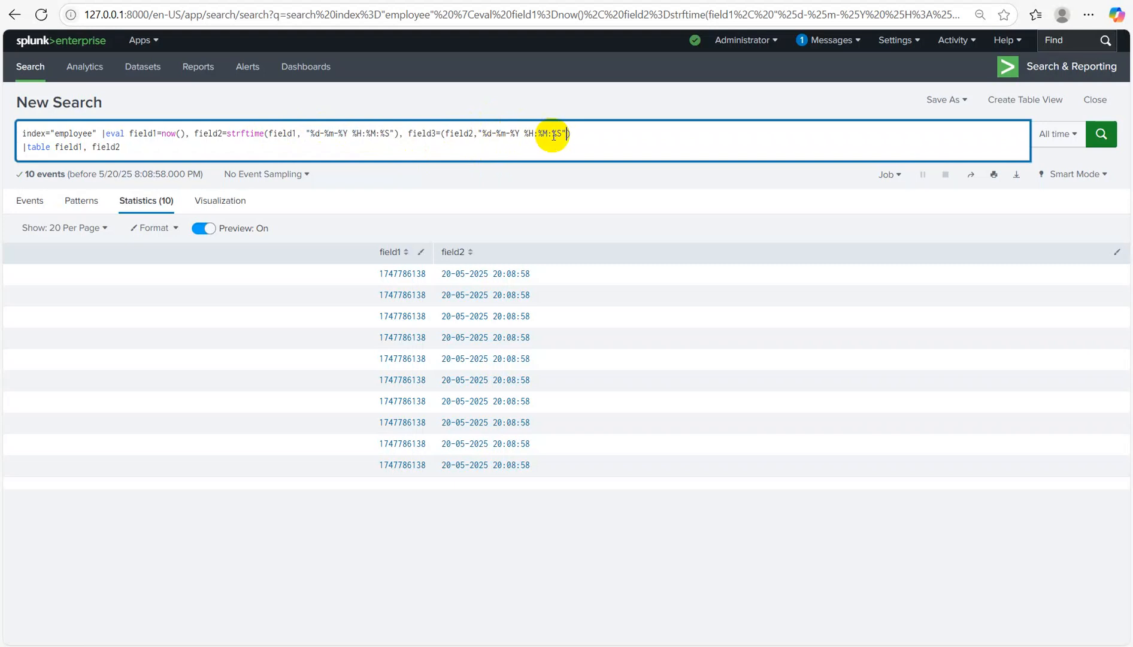
pyautogui.press('Left')
pyautogui.press('Left')
pyautogui.press('Left')
pyautogui.press('Left')
pyautogui.press('Left')
pyautogui.press('Left')
pyautogui.press('Left')
pyautogui.press('Left')
pyautogui.press('Left')
pyautogui.press('Left')
pyautogui.press('Left')
pyautogui.press('Left')
pyautogui.press('Left')
pyautogui.press('Left')
pyautogui.press('Left')
pyautogui.press('Left')
pyautogui.press('Left')
pyautogui.press('Left')
pyautogui.press('Left')
pyautogui.write('strp')
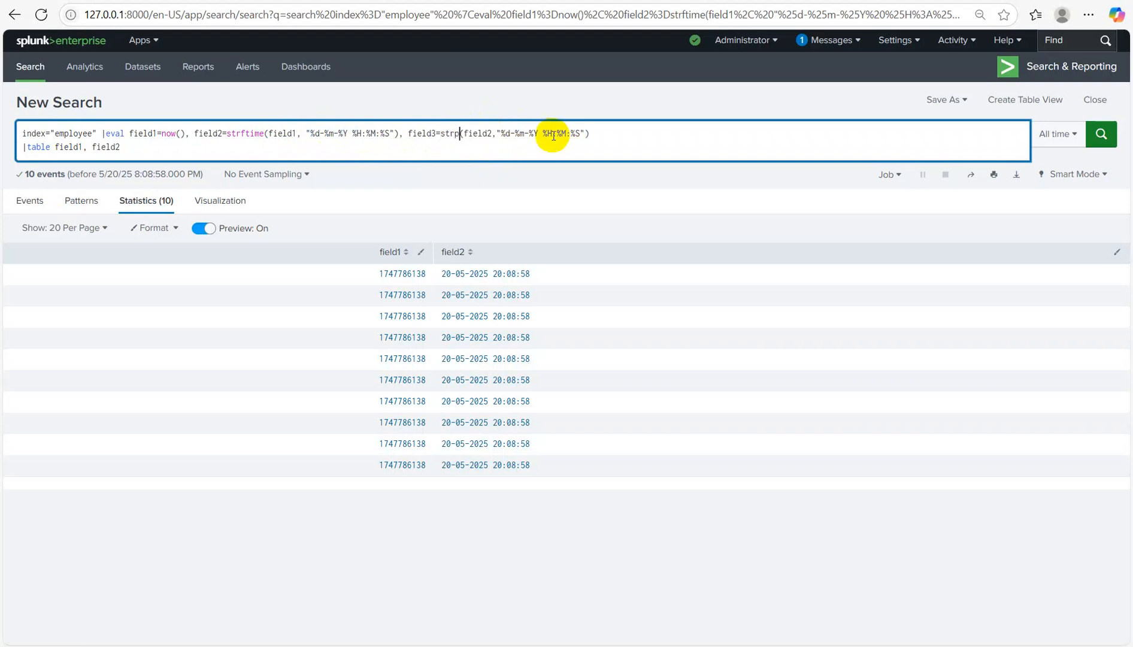
pyautogui.write('time')
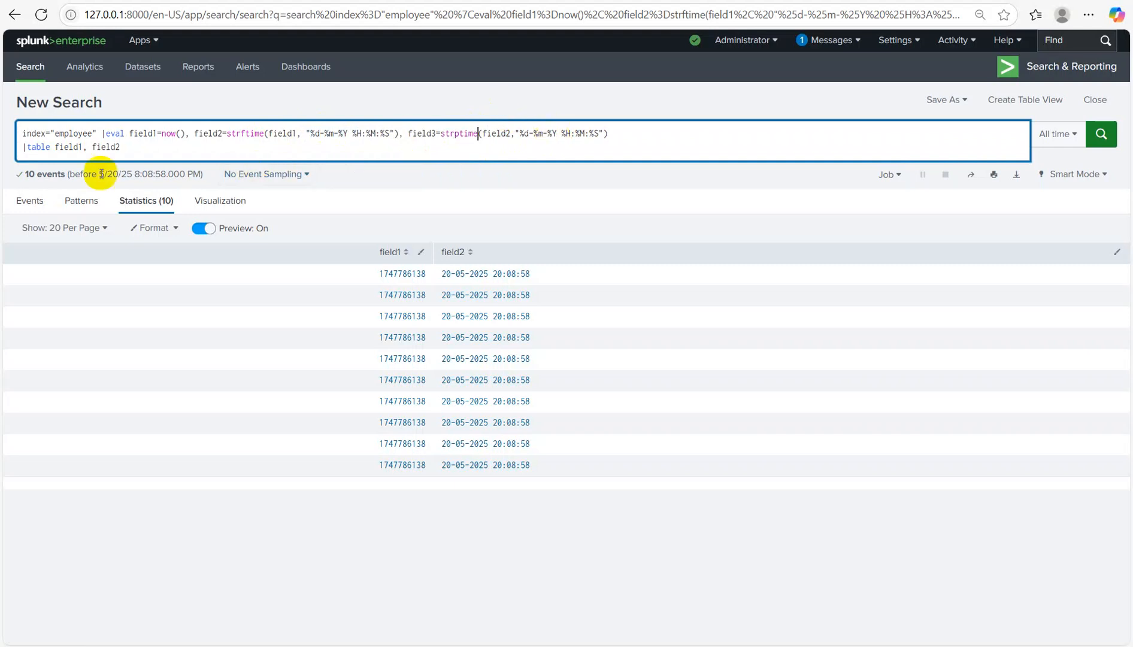
# Step: Add field3 to the table line and run the search
pyautogui.click(132, 143)
pyautogui.write(', field')
pyautogui.write('3')
pyautogui.press('Return')
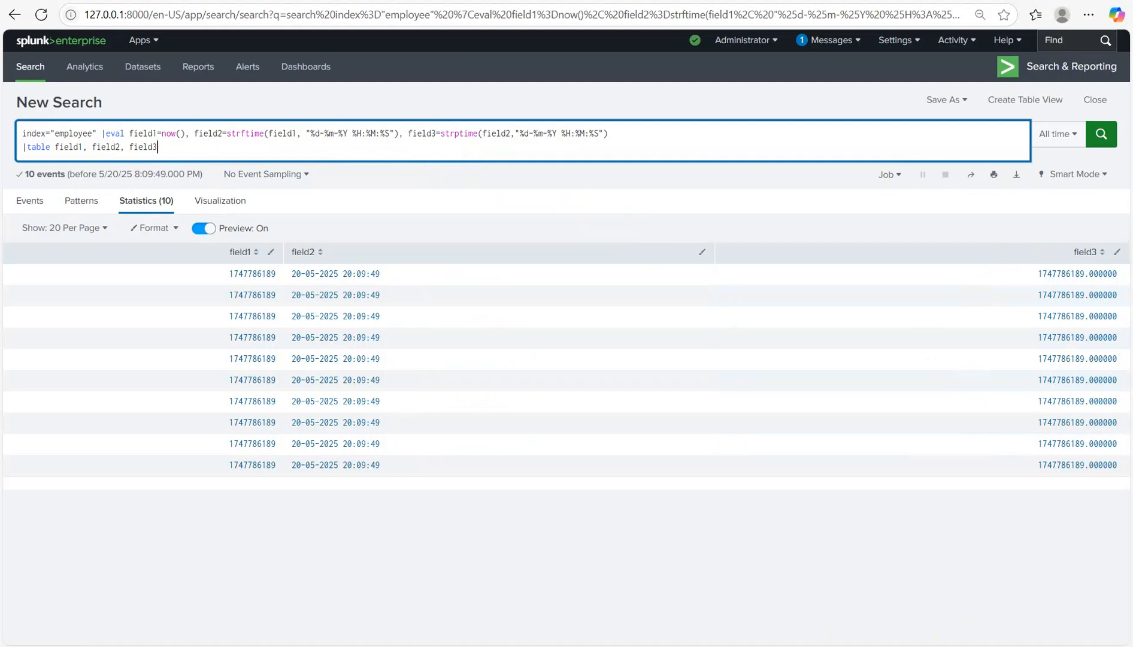
# Step: Write an 'Informational function' heading with isnull, isnum and typeof beneath it, then return to Splunk
pyautogui.click(769, 592)
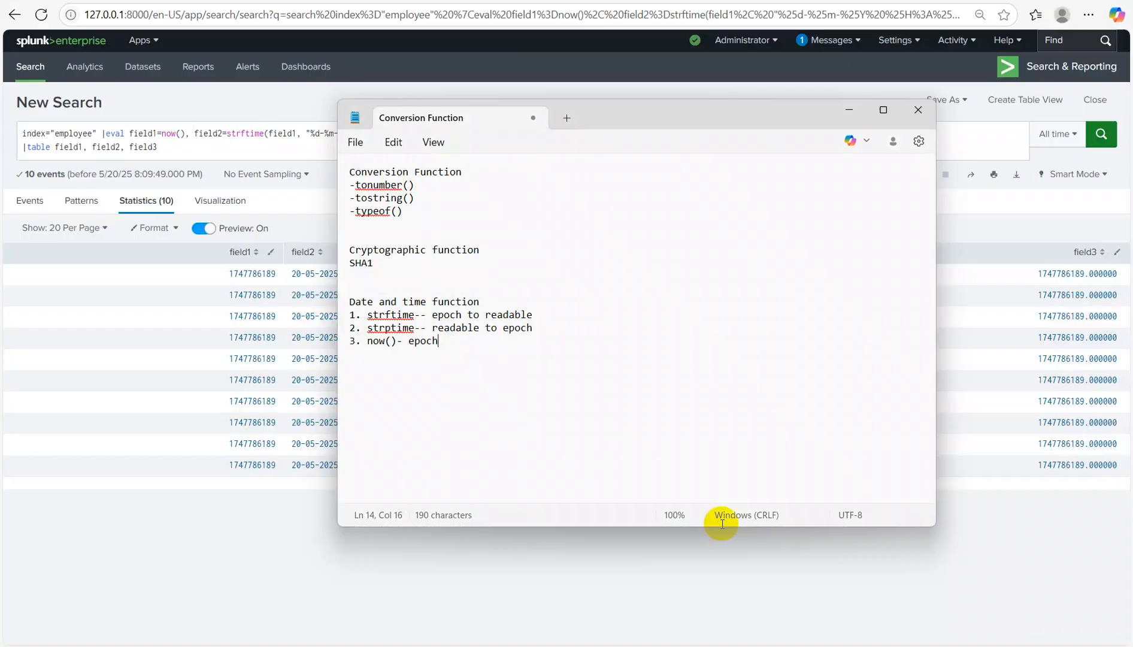
pyautogui.press('Return')
pyautogui.press('Return')
pyautogui.write('Informatio')
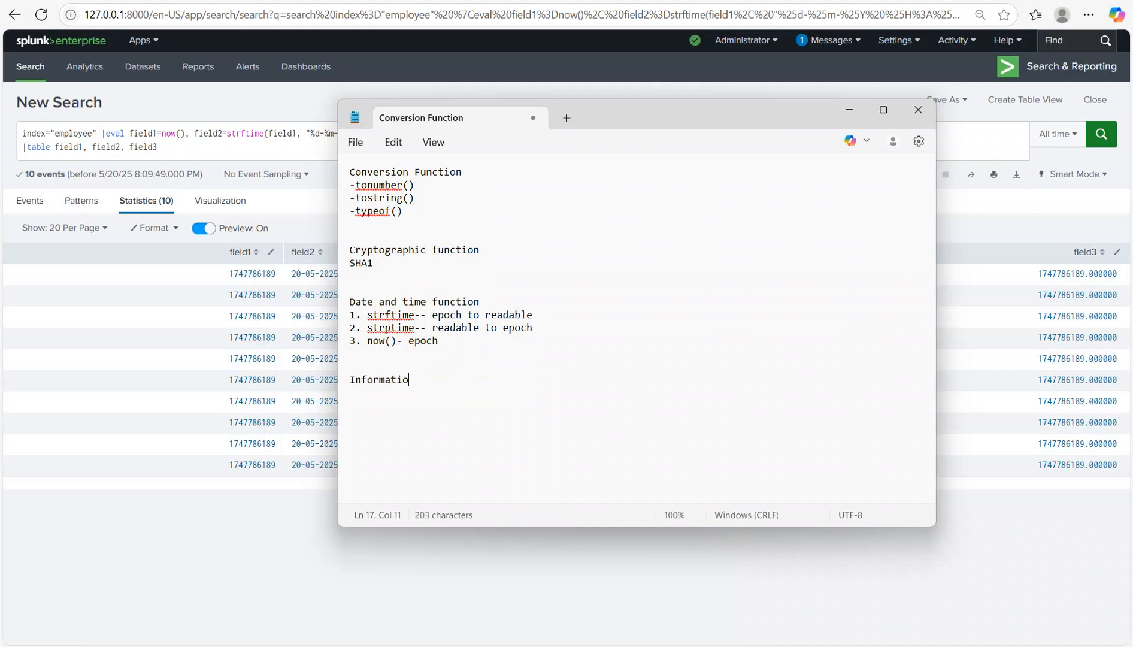
pyautogui.write('nal function')
pyautogui.press('Return')
pyautogui.write('isnull')
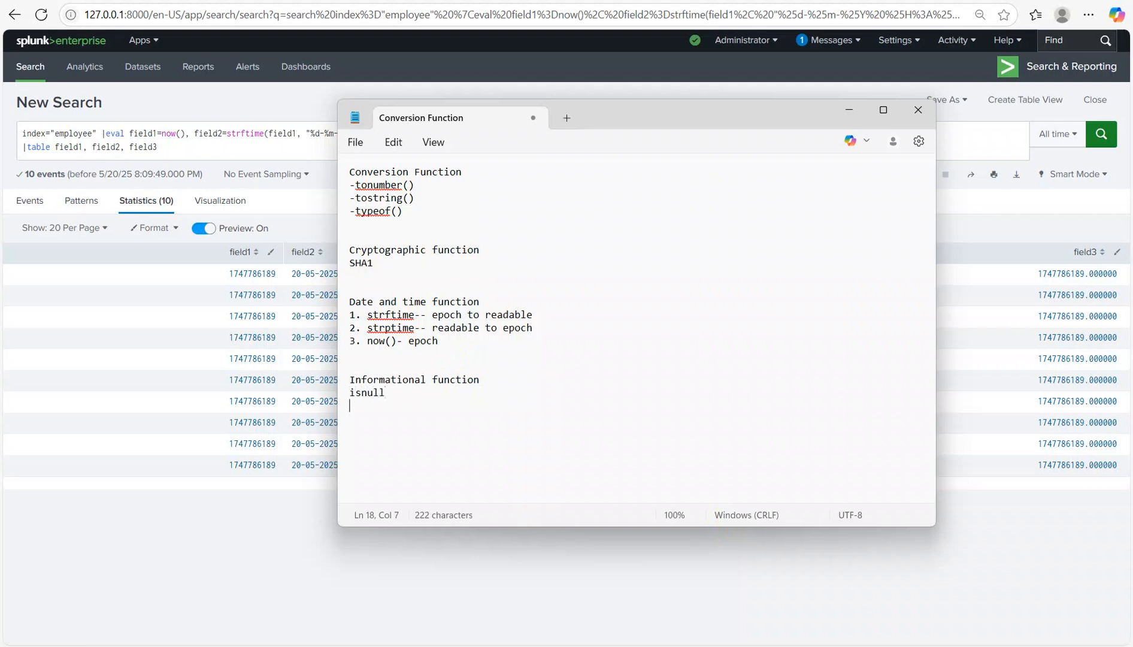
pyautogui.press('Return')
pyautogui.write('isnum')
pyautogui.press('Return')
pyautogui.write('typ')
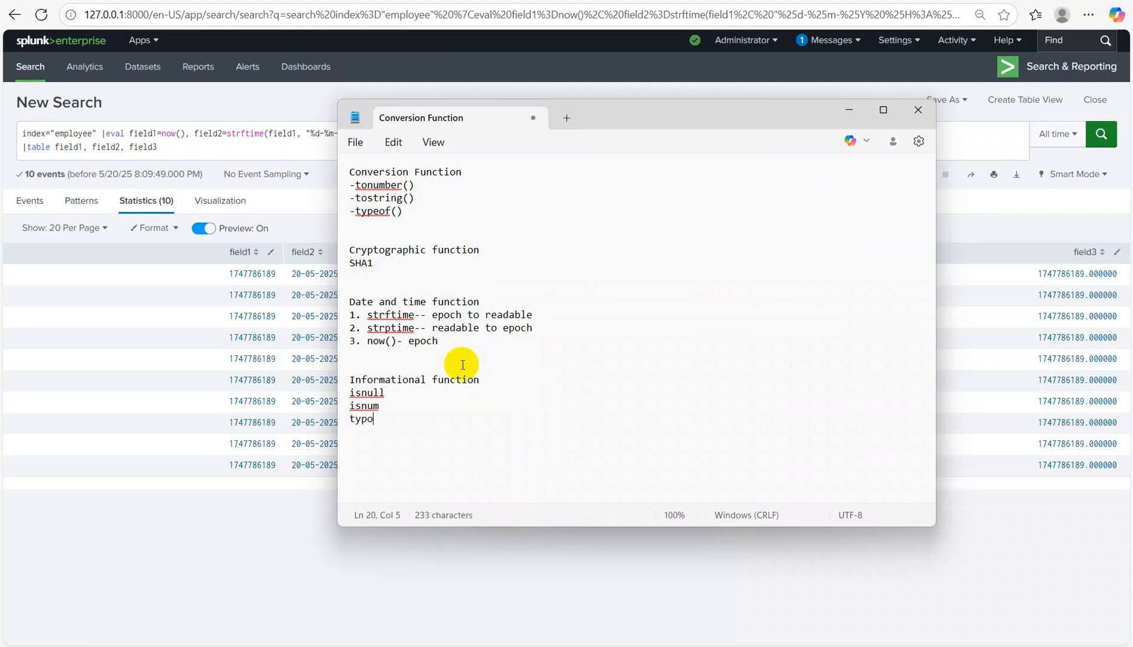
pyautogui.write('eof')
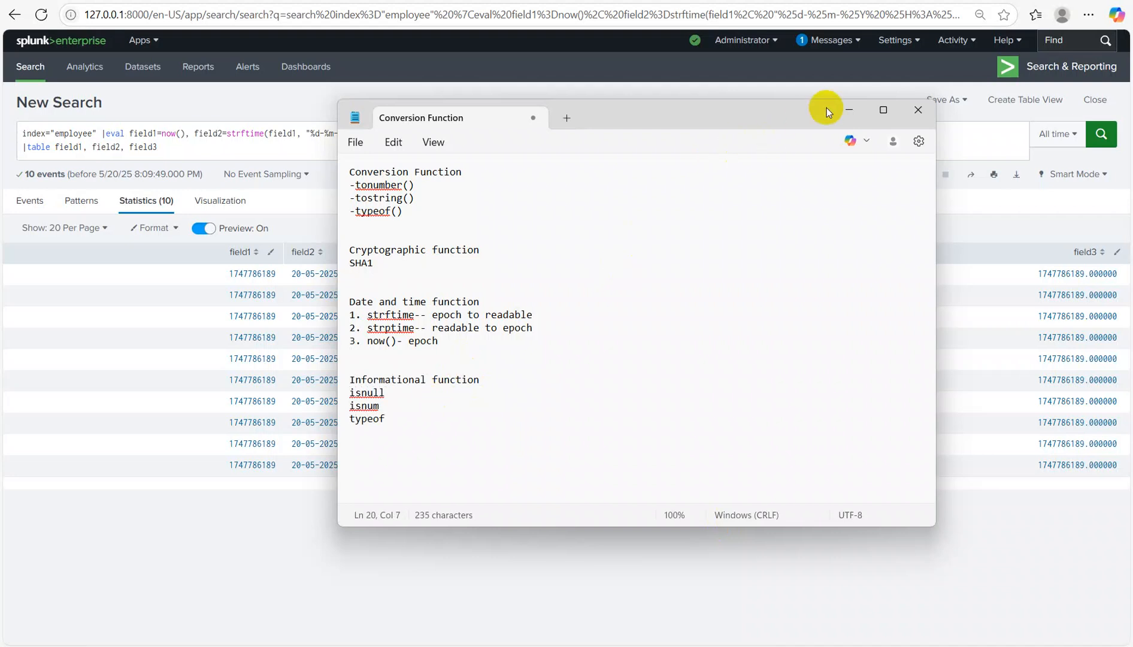
pyautogui.click(841, 110)
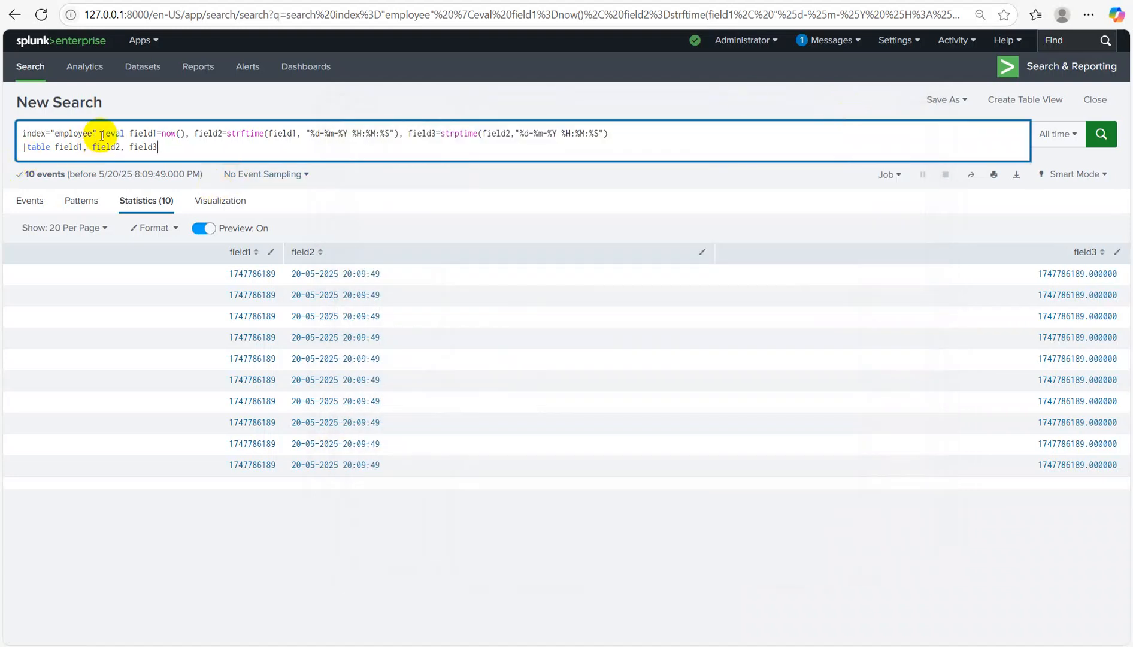
# Step: Delete the eval and table commands and start a makeresults search
pyautogui.moveTo(102, 133); pyautogui.dragTo(354, 309)
pyautogui.press('BackSpace')
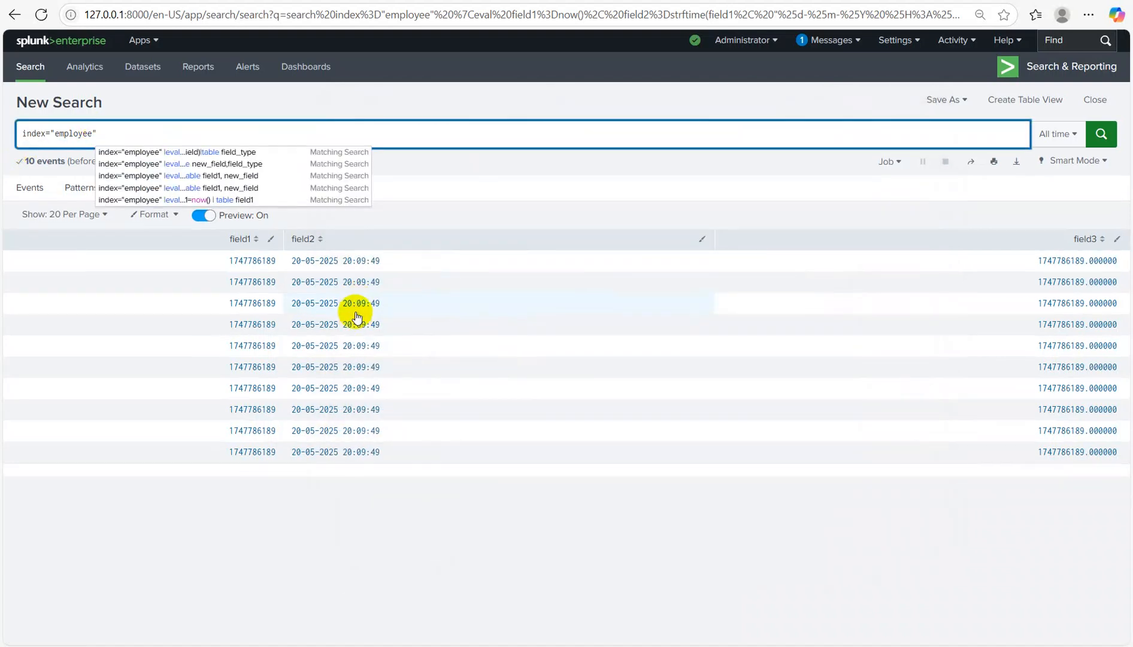
pyautogui.press('BackSpace')
pyautogui.press('BackSpace')
pyautogui.press('BackSpace')
pyautogui.press('BackSpace')
pyautogui.press('BackSpace')
pyautogui.press('BackSpace')
pyautogui.press('BackSpace')
pyautogui.press('BackSpace')
pyautogui.press('BackSpace')
pyautogui.press('BackSpace')
pyautogui.press('BackSpace')
pyautogui.press('BackSpace')
pyautogui.press('BackSpace')
pyautogui.press('BackSpace')
pyautogui.press('BackSpace')
pyautogui.press('BackSpace')
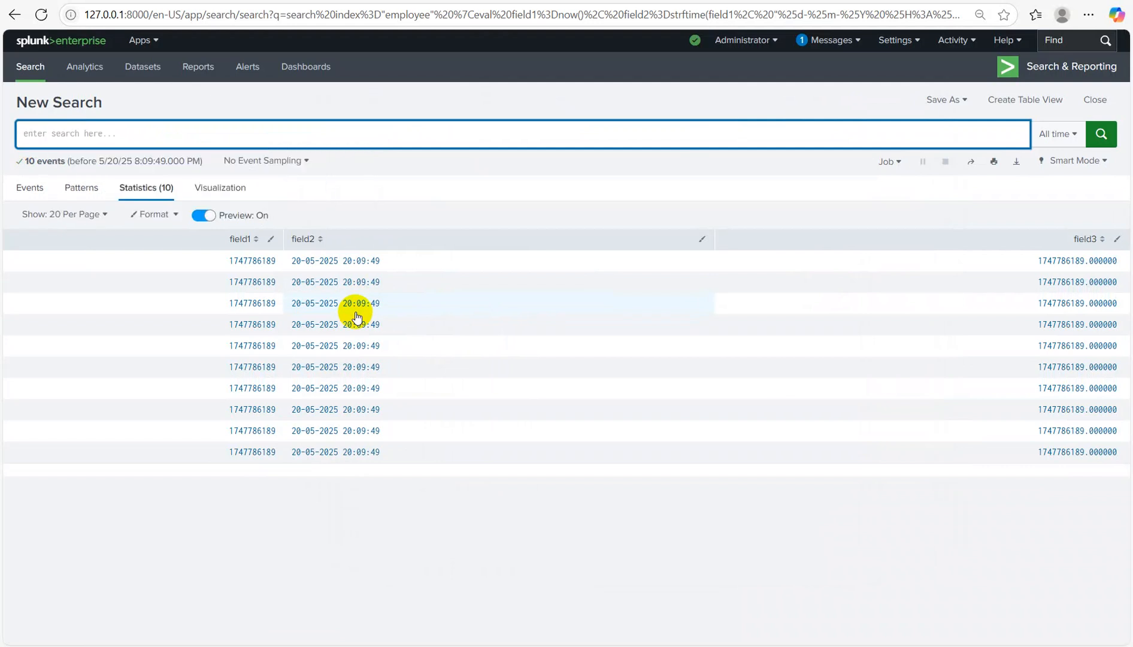
pyautogui.write('| makeres')
pyautogui.press('Down')
pyautogui.press('Return')
# Step: Try an eval salary=20, then replace the text with a new index="empl" query
pyautogui.write('|eval s')
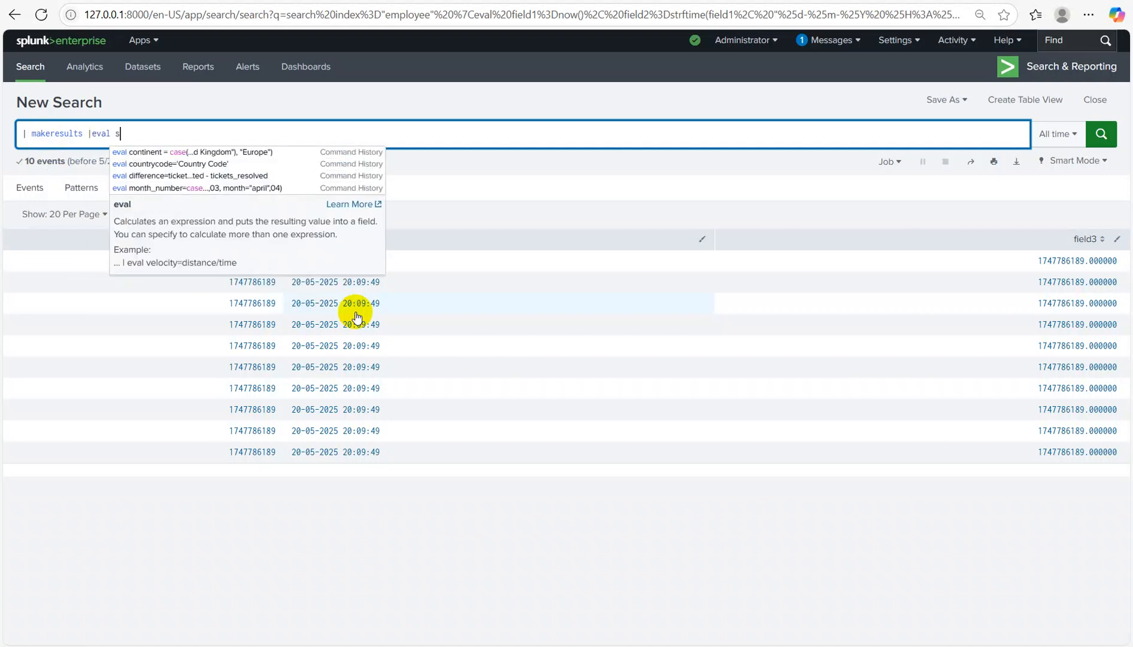
pyautogui.write('alary-')
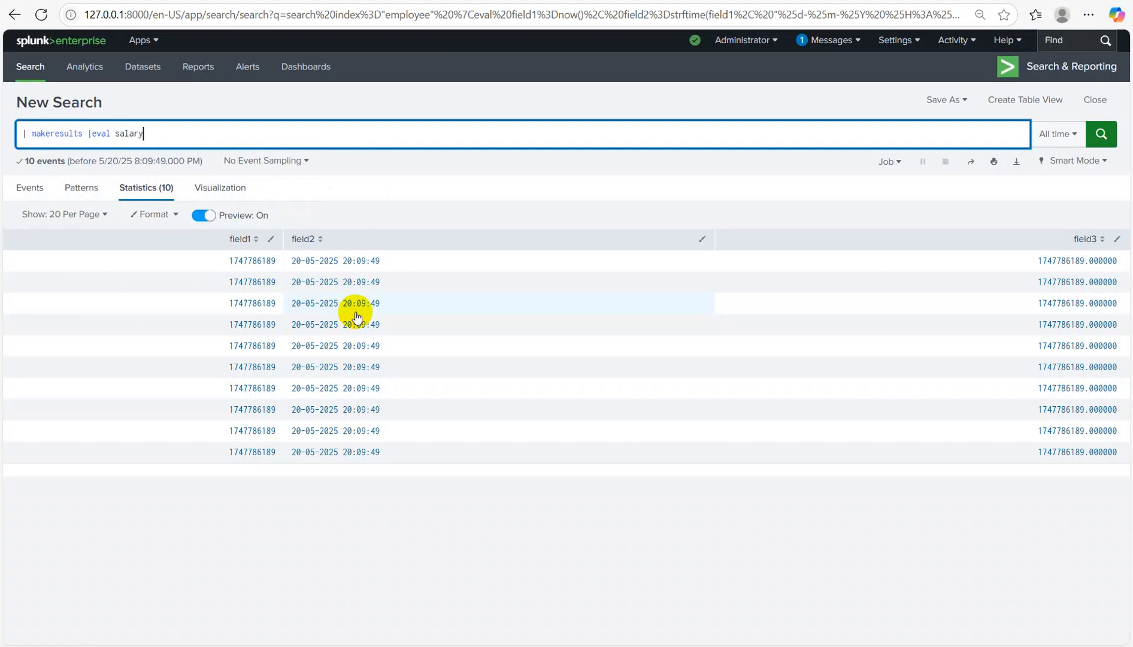
pyautogui.press('BackSpace')
pyautogui.write('=200')
pyautogui.press('BackSpace')
pyautogui.press('BackSpace')
pyautogui.press('BackSpace')
pyautogui.press('BackSpace')
pyautogui.press('BackSpace')
pyautogui.press('BackSpace')
pyautogui.press('BackSpace')
pyautogui.press('BackSpace')
pyautogui.press('BackSpace')
pyautogui.press('BackSpace')
pyautogui.press('BackSpace')
pyautogui.press('BackSpace')
pyautogui.press('BackSpace')
pyautogui.press('BackSpace')
pyautogui.press('BackSpace')
pyautogui.press('BackSpace')
pyautogui.press('BackSpace')
pyautogui.press('BackSpace')
pyautogui.press('BackSpace')
pyautogui.press('BackSpace')
pyautogui.press('BackSpace')
pyautogui.press('BackSpace')
pyautogui.press('BackSpace')
pyautogui.press('BackSpace')
pyautogui.press('BackSpace')
pyautogui.press('BackSpace')
pyautogui.press('BackSpace')
pyautogui.press('BackSpace')
pyautogui.press('BackSpace')
pyautogui.press('BackSpace')
pyautogui.write('index="empl')
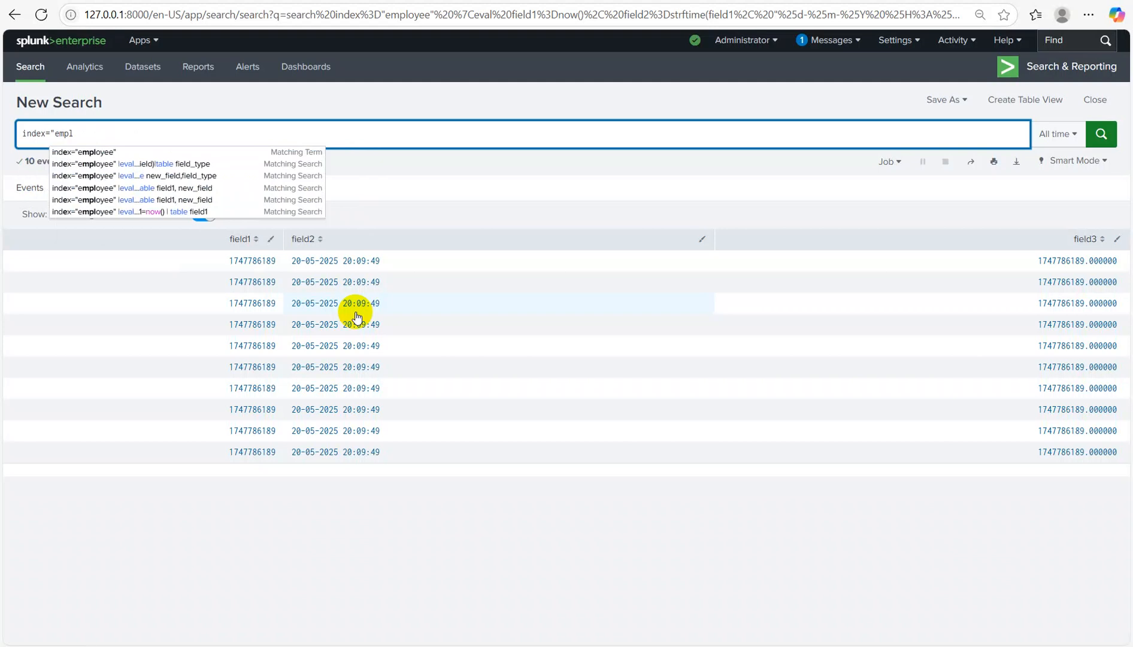
pyautogui.press('Down')
pyautogui.press('Return')
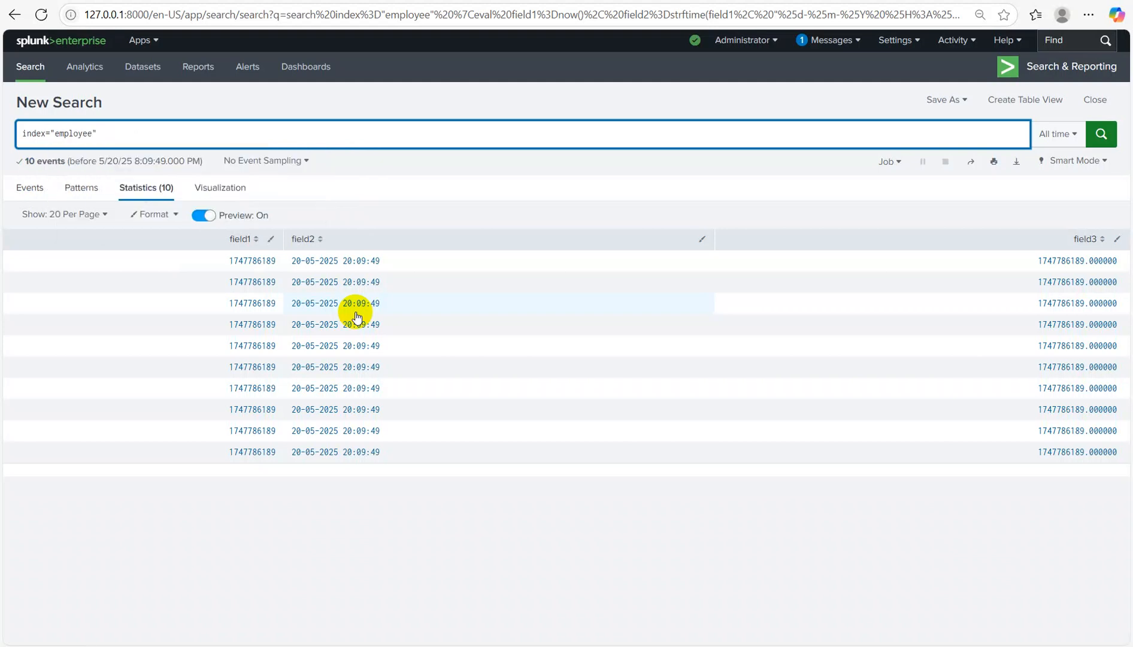
# Step: Type the eval field1=null(), field2=tostring(isnull(field1))
pyautogui.write('|e')
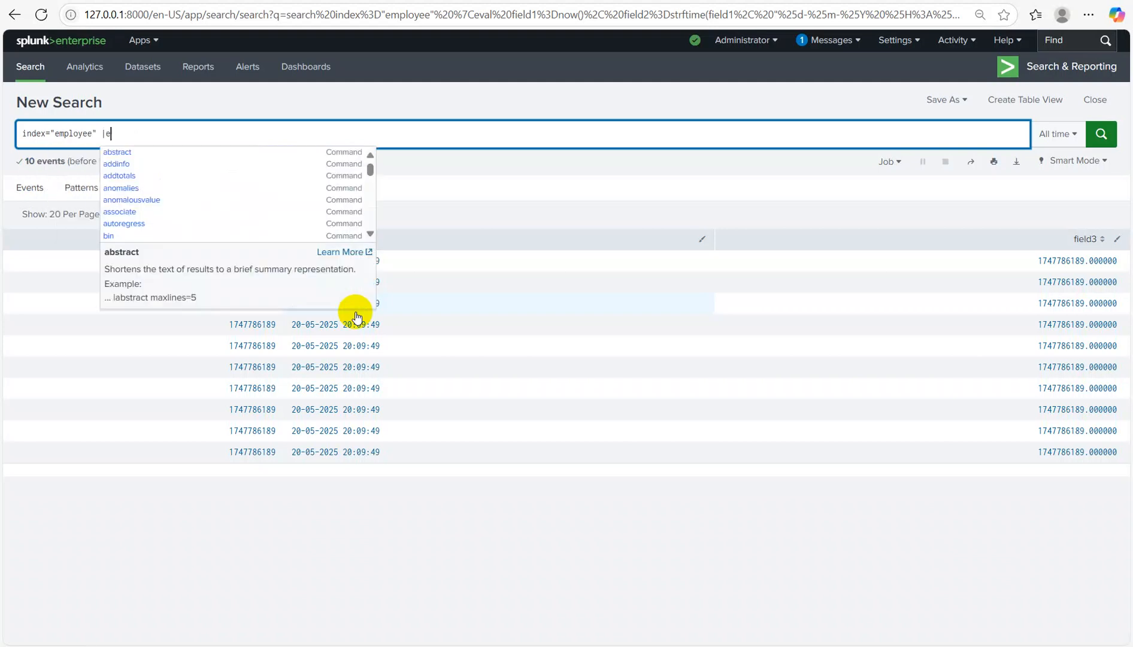
pyautogui.write('val field1=null(), ')
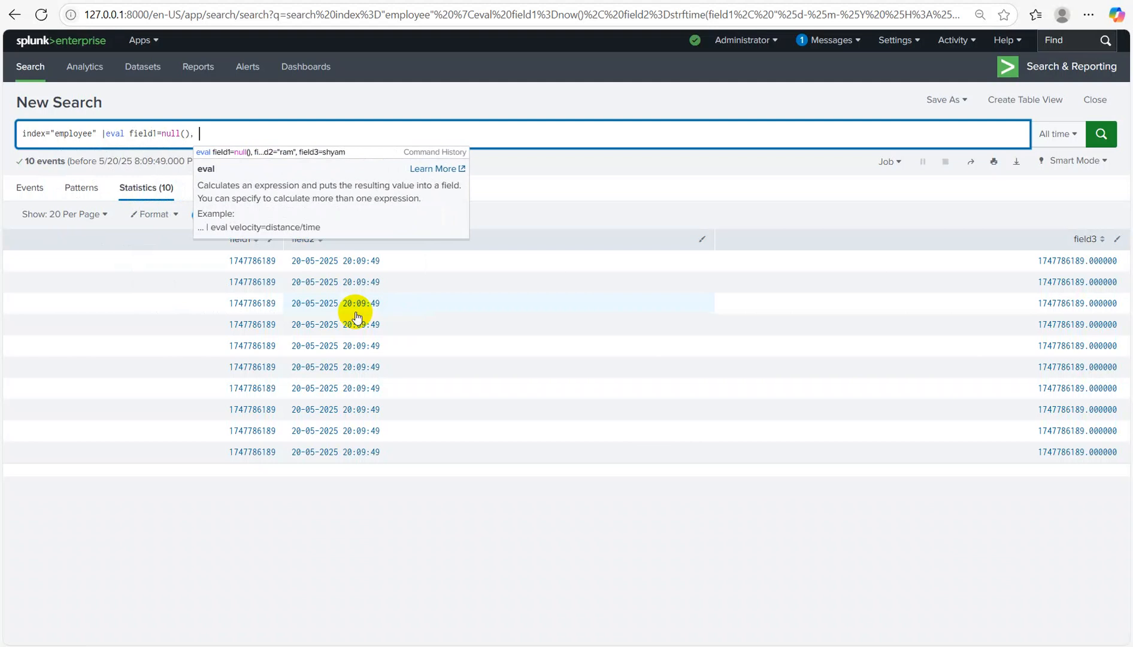
pyautogui.write('fiel')
pyautogui.press('BackSpace')
pyautogui.press('BackSpace')
pyautogui.press('BackSpace')
pyautogui.write('el')
pyautogui.press('BackSpace')
pyautogui.press('BackSpace')
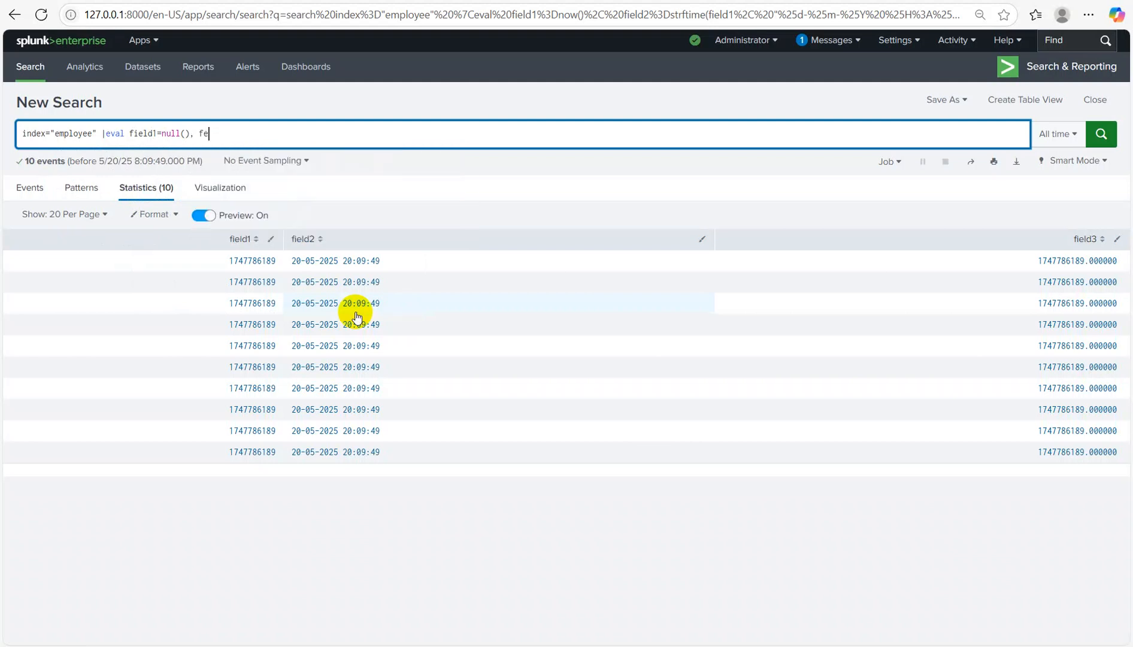
pyautogui.write('ield')
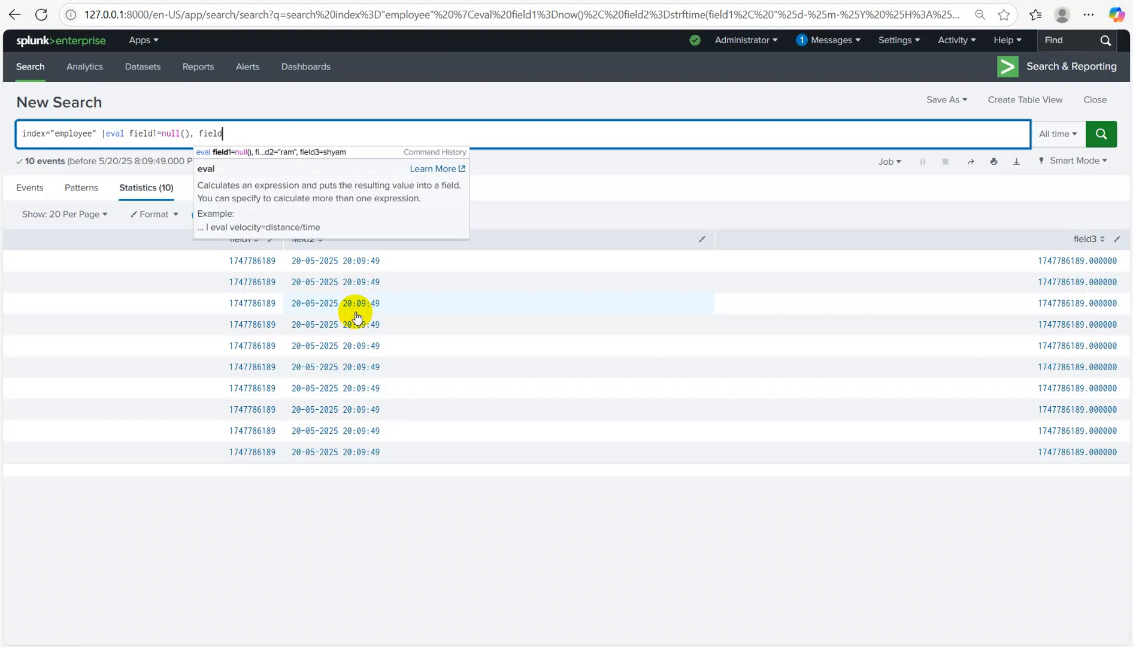
pyautogui.write('2=')
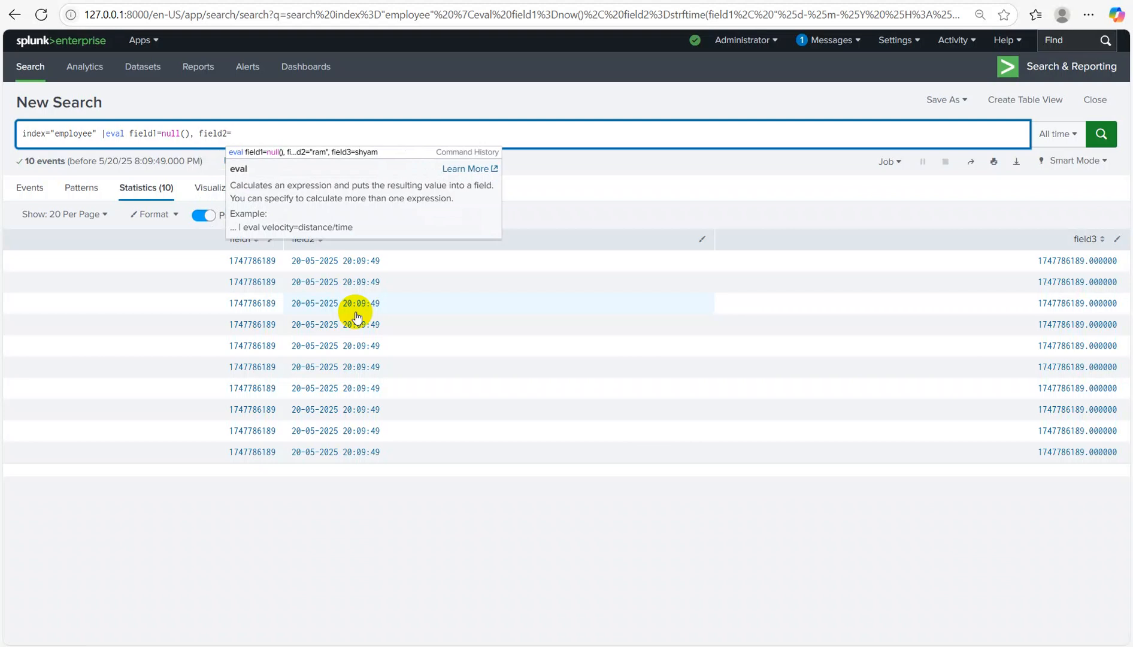
pyautogui.write('tosrting')
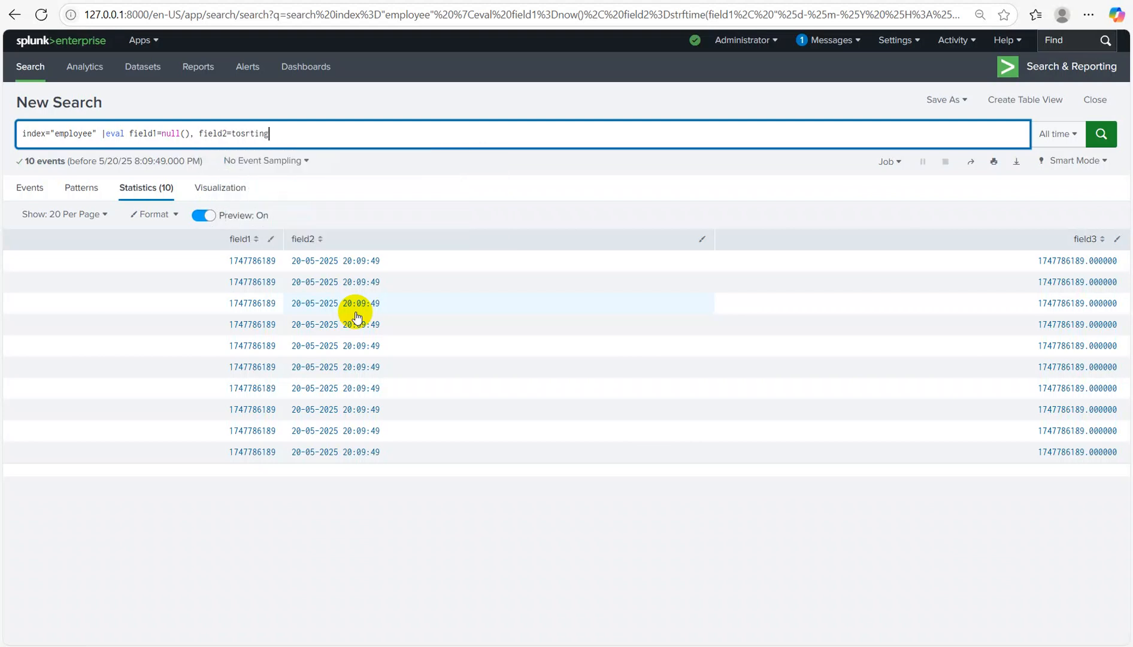
pyautogui.write('(isnull')
pyautogui.press('BackSpace')
pyautogui.press('BackSpace')
pyautogui.press('BackSpace')
pyautogui.press('BackSpace')
pyautogui.press('BackSpace')
pyautogui.press('BackSpace')
pyautogui.press('BackSpace')
pyautogui.press('BackSpace')
pyautogui.press('BackSpace')
pyautogui.press('BackSpace')
pyautogui.press('BackSpace')
pyautogui.press('BackSpace')
pyautogui.write('tring(isnull(field1))')
# Step: Add |table field1, field2 on a new line and run the search
pyautogui.hotkey('shift', 'Return')
pyautogui.write('|tab')
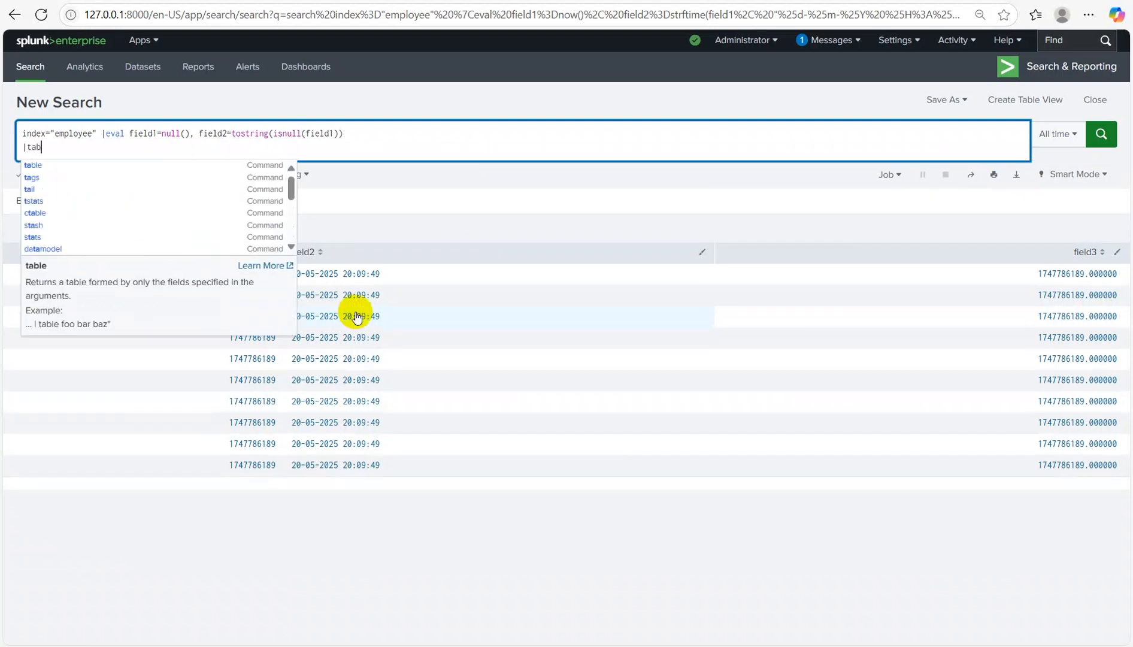
pyautogui.write('le field')
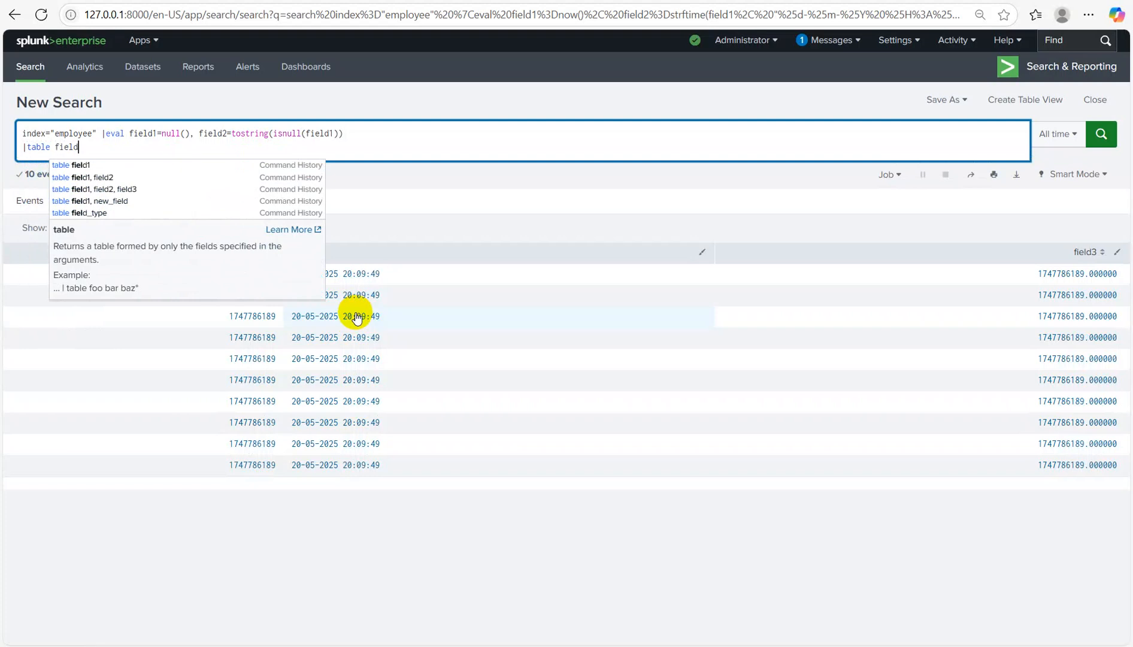
pyautogui.write('1, field2')
pyautogui.press('Return')
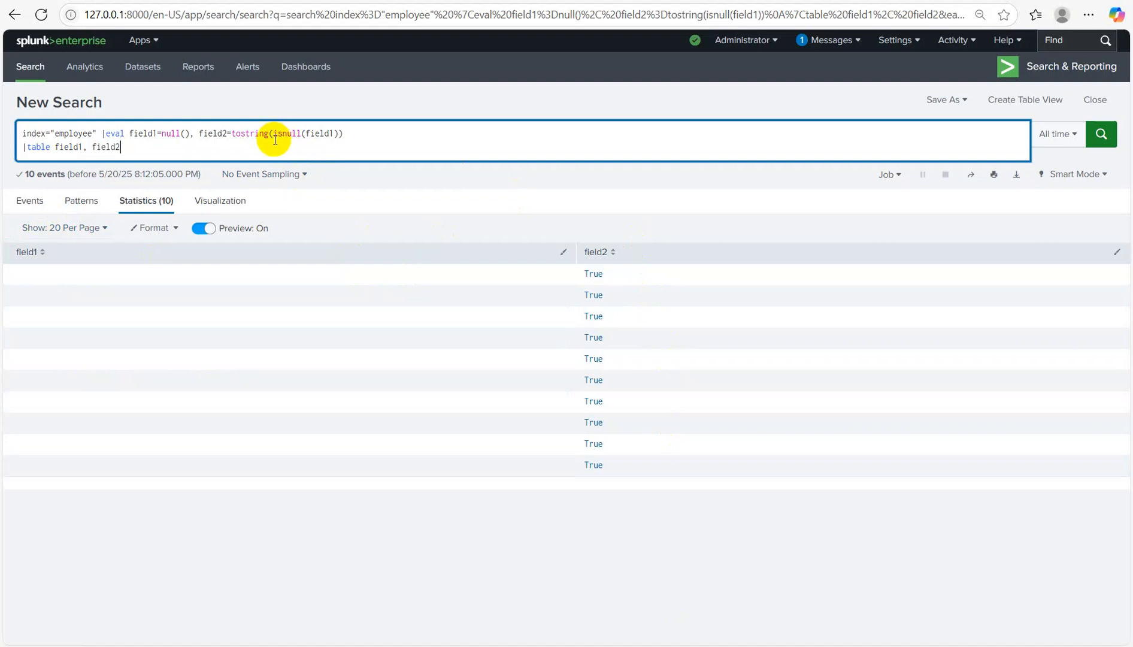
pyautogui.click(188, 134)
# Step: Set field1 to 200 and rerun the isnull search
pyautogui.press('Delete')
pyautogui.press('BackSpace')
pyautogui.press('BackSpace')
pyautogui.press('BackSpace')
pyautogui.press('BackSpace')
pyautogui.press('BackSpace')
pyautogui.write('200')
pyautogui.press('Return')
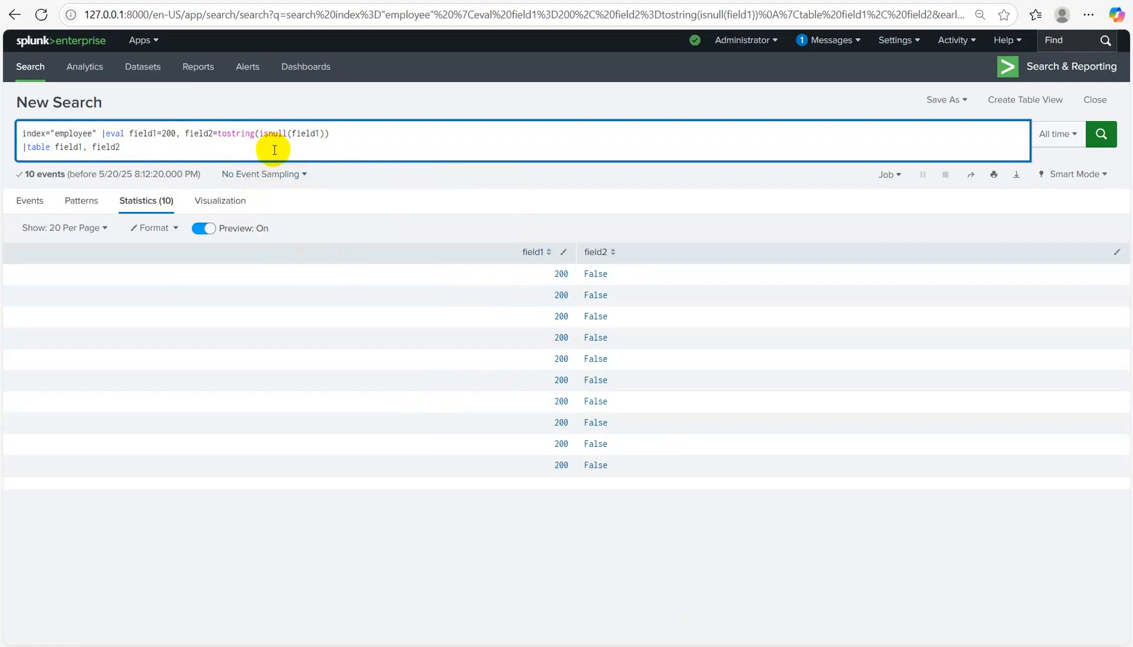
# Step: Change isnull to isnum and rerun, getting True for 200
pyautogui.click(288, 133)
pyautogui.press('BackSpace')
pyautogui.press('BackSpace')
pyautogui.write('m')
pyautogui.press('Return')
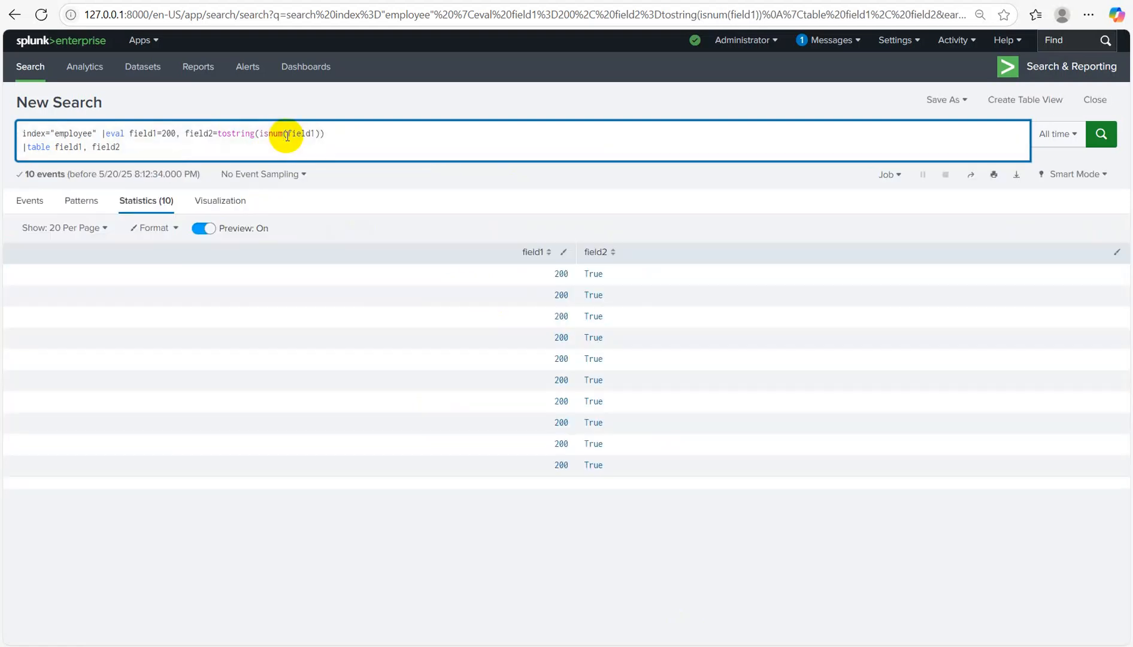
# Step: Set field1 back to null() and rerun, so field2 shows False
pyautogui.click(179, 133)
pyautogui.press('BackSpace')
pyautogui.press('BackSpace')
pyautogui.press('BackSpace')
pyautogui.write('null()')
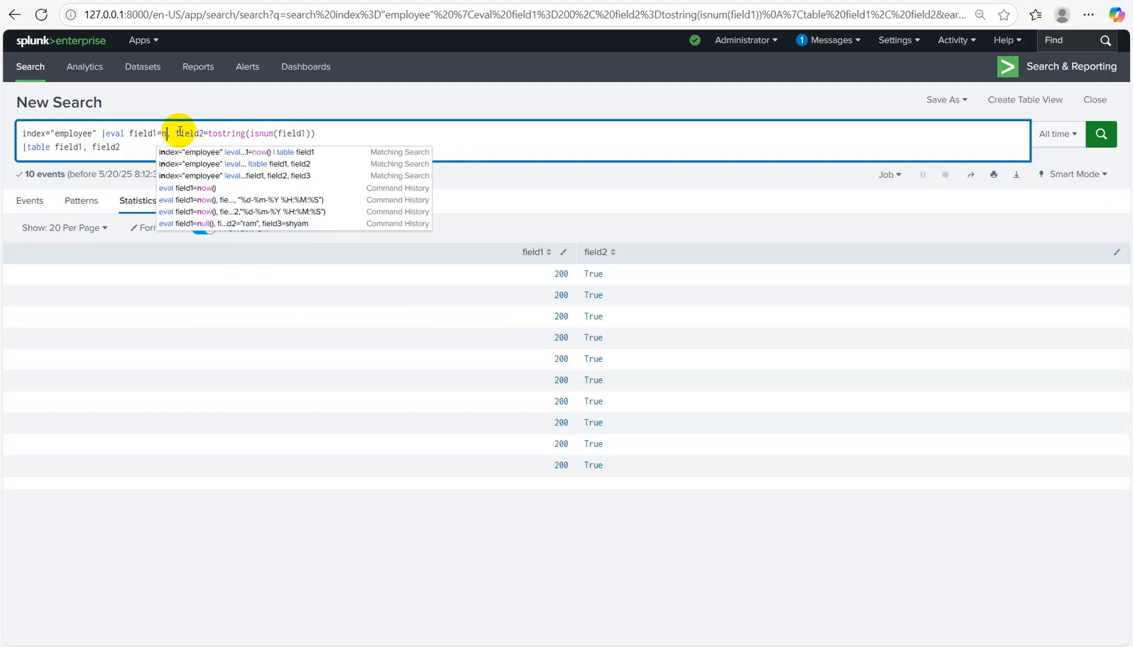
pyautogui.press('Return')
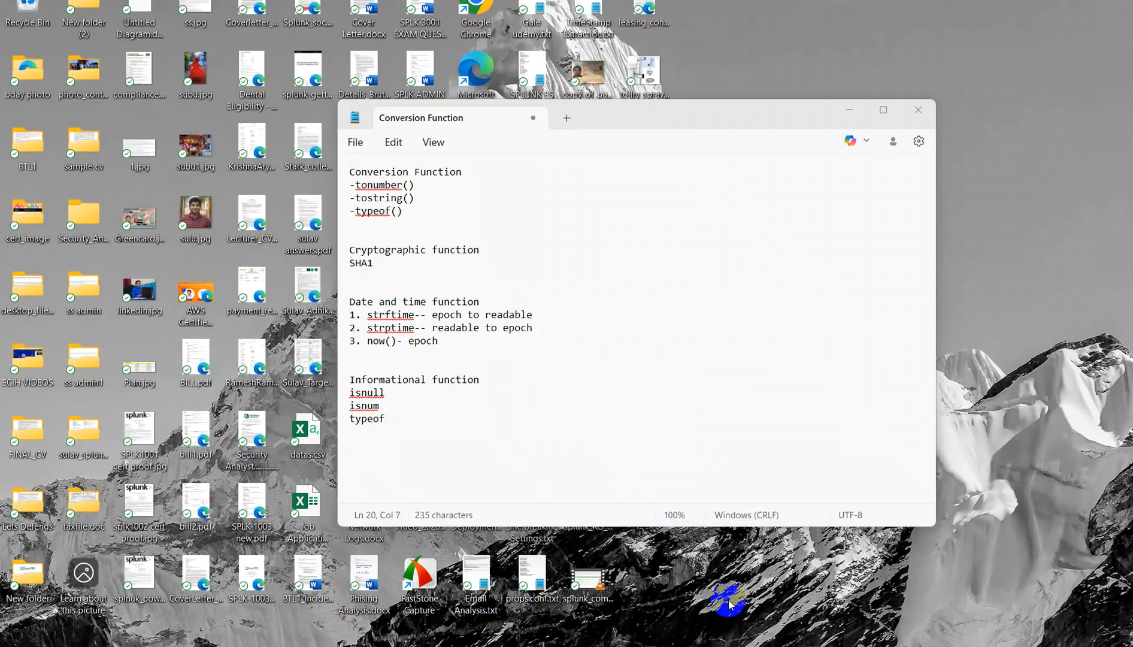
# Step: Add 'Mathematical function' with round beneath it to the notes, then return to Splunk
pyautogui.click(728, 599)
pyautogui.press('Return')
pyautogui.press('Return')
pyautogui.write('Mathematical')
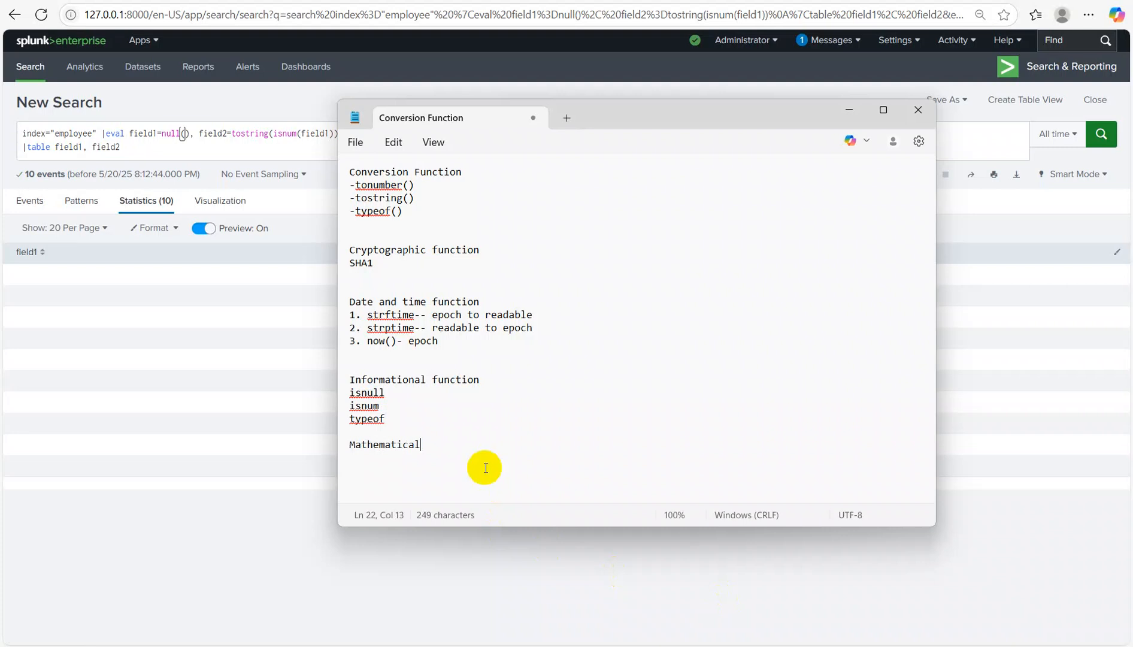
pyautogui.write('function')
pyautogui.press('Return')
pyautogui.write('round')
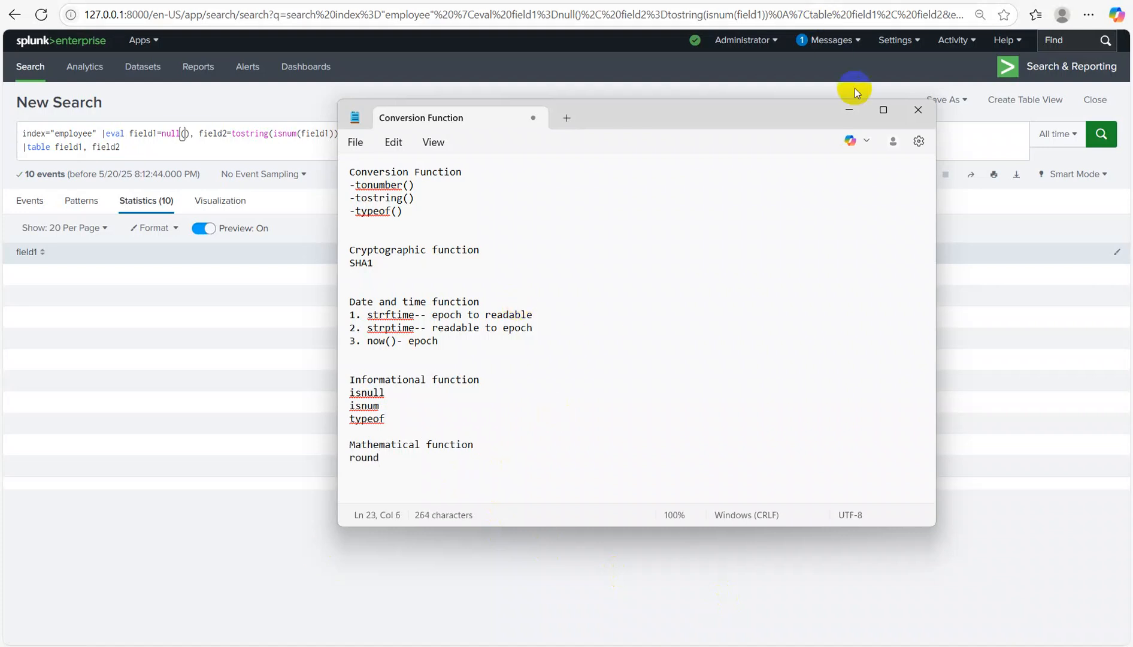
pyautogui.click(849, 119)
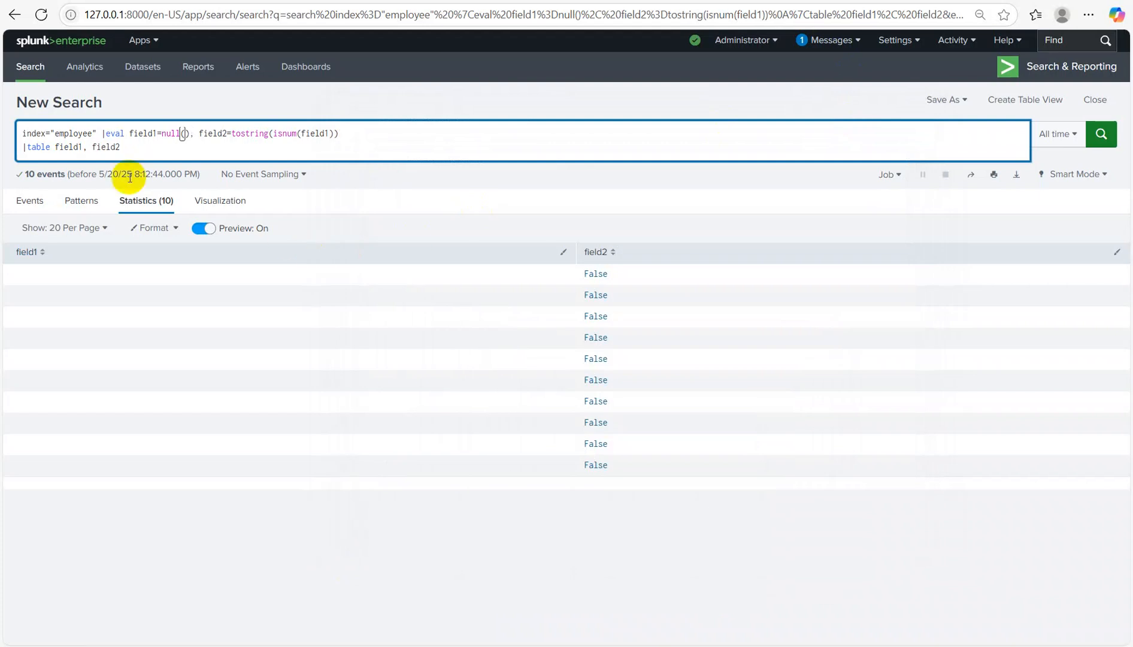
# Step: Replace the query with |makeresults |eval salary=500.564638 new_field=round()
pyautogui.moveTo(102, 133); pyautogui.dragTo(197, 228)
pyautogui.press('BackSpace')
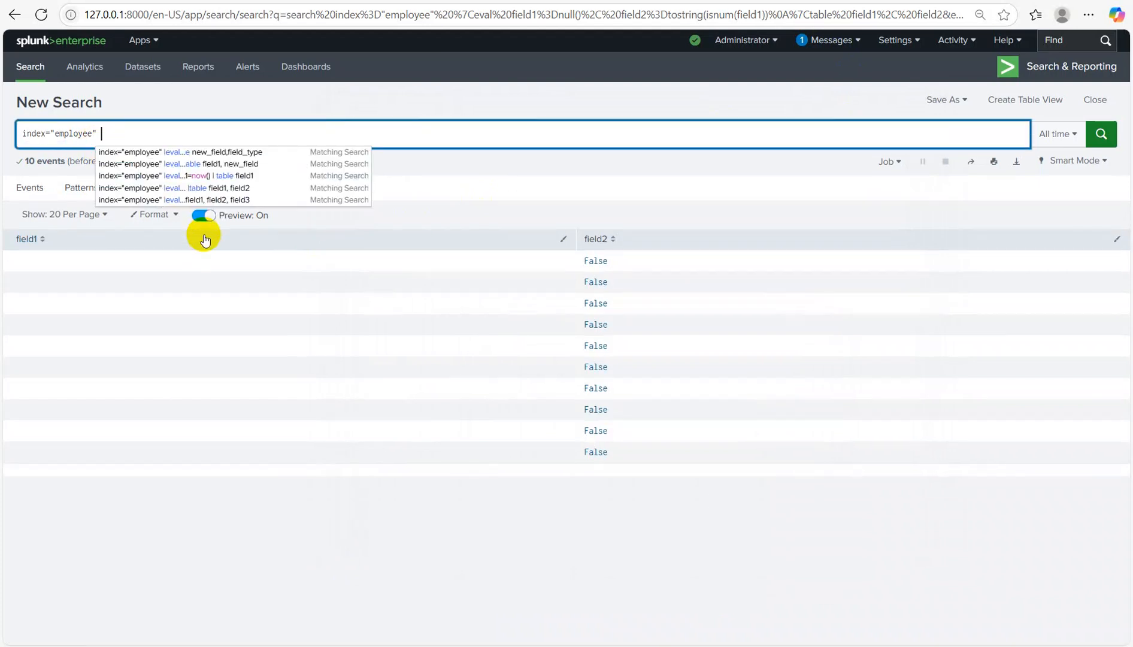
pyautogui.write('|')
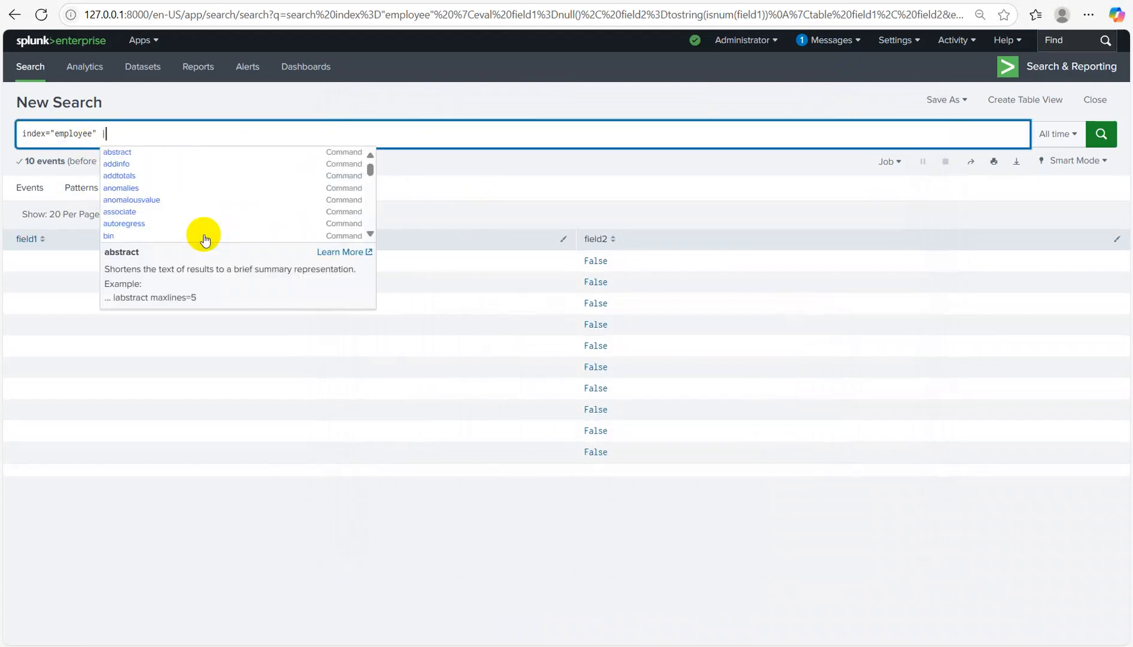
pyautogui.press('BackSpace')
pyautogui.press('BackSpace')
pyautogui.press('BackSpace')
pyautogui.press('BackSpace')
pyautogui.press('BackSpace')
pyautogui.press('BackSpace')
pyautogui.press('BackSpace')
pyautogui.press('BackSpace')
pyautogui.press('BackSpace')
pyautogui.press('BackSpace')
pyautogui.press('BackSpace')
pyautogui.press('BackSpace')
pyautogui.press('BackSpace')
pyautogui.press('BackSpace')
pyautogui.press('BackSpace')
pyautogui.press('BackSpace')
pyautogui.press('BackSpace')
pyautogui.press('BackSpace')
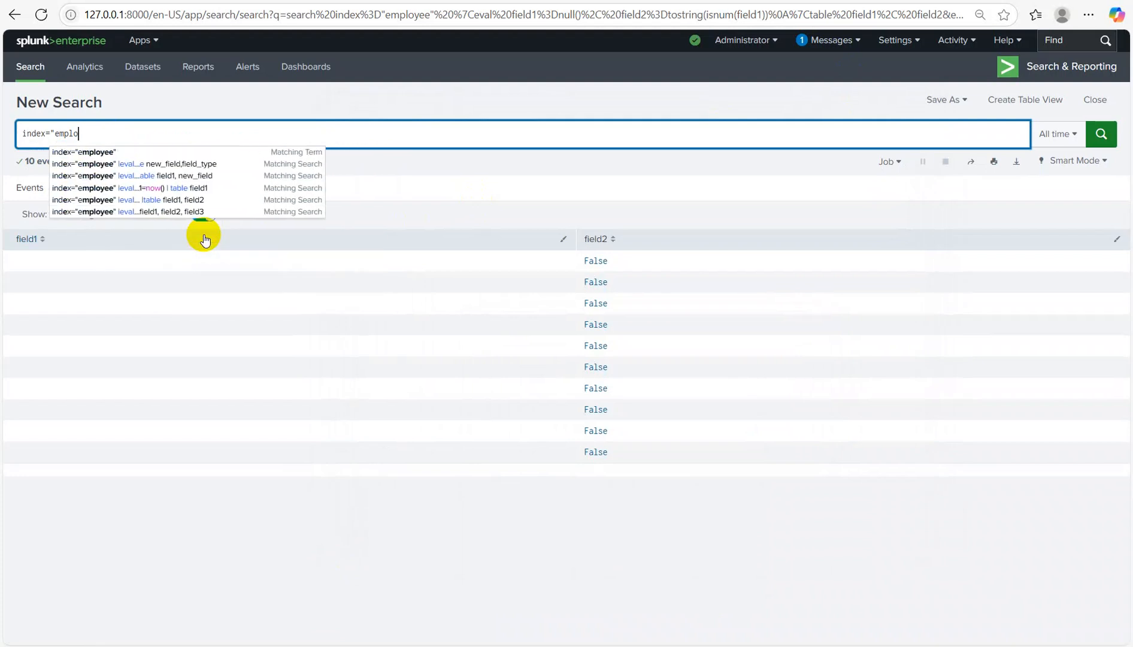
pyautogui.write('|')
pyautogui.write('ake')
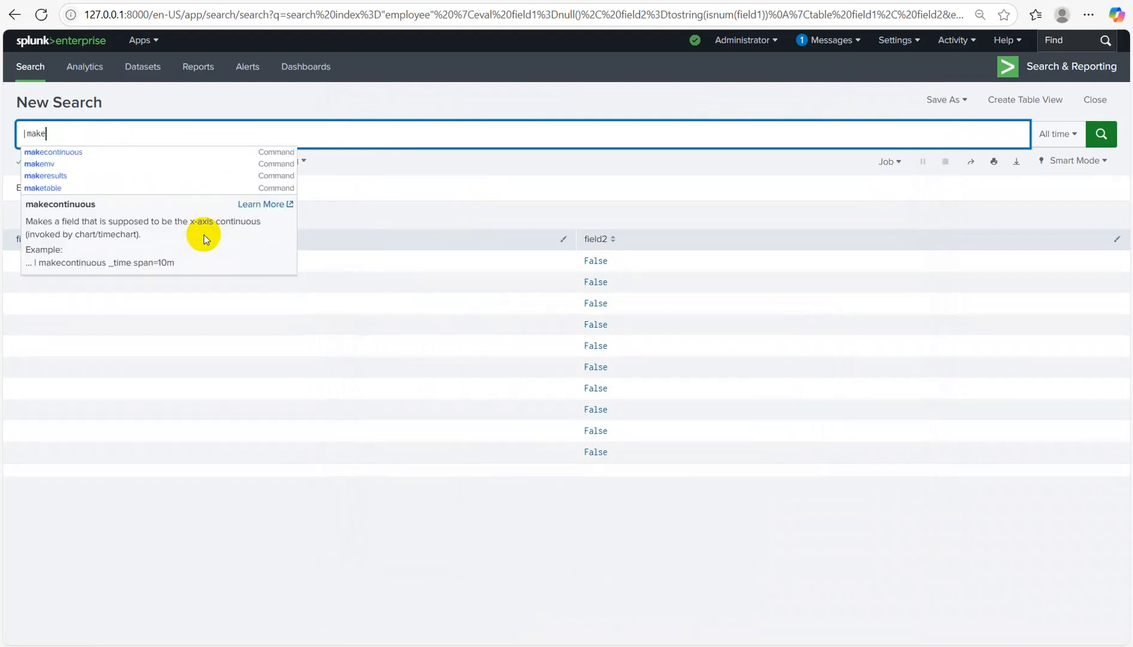
pyautogui.write('results |eval ')
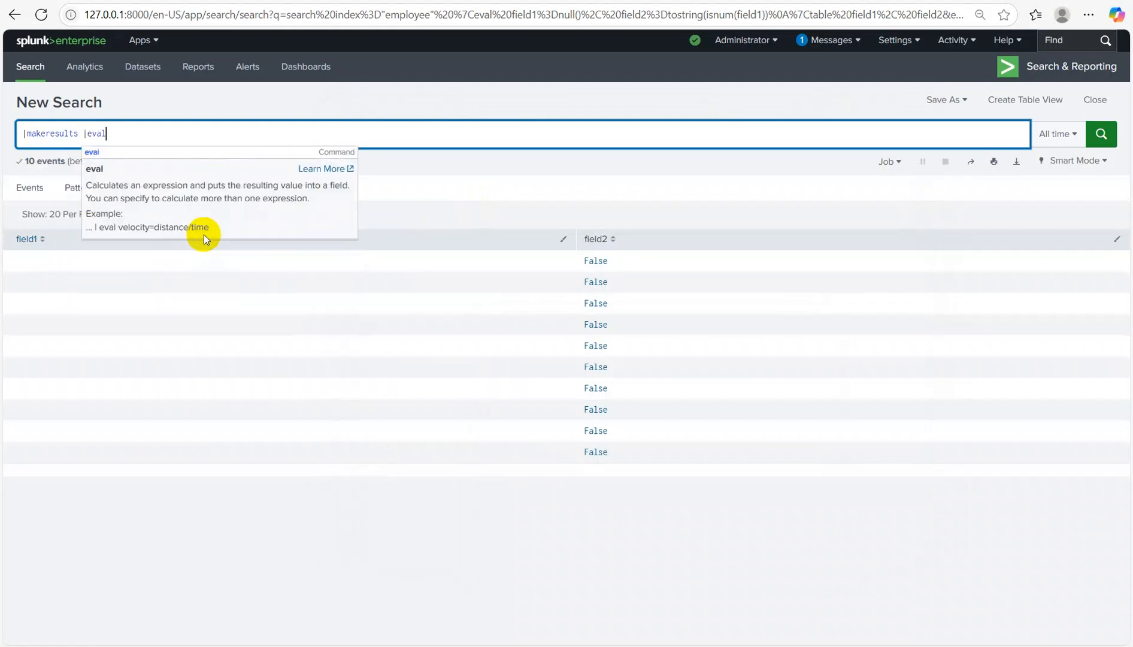
pyautogui.write('sala')
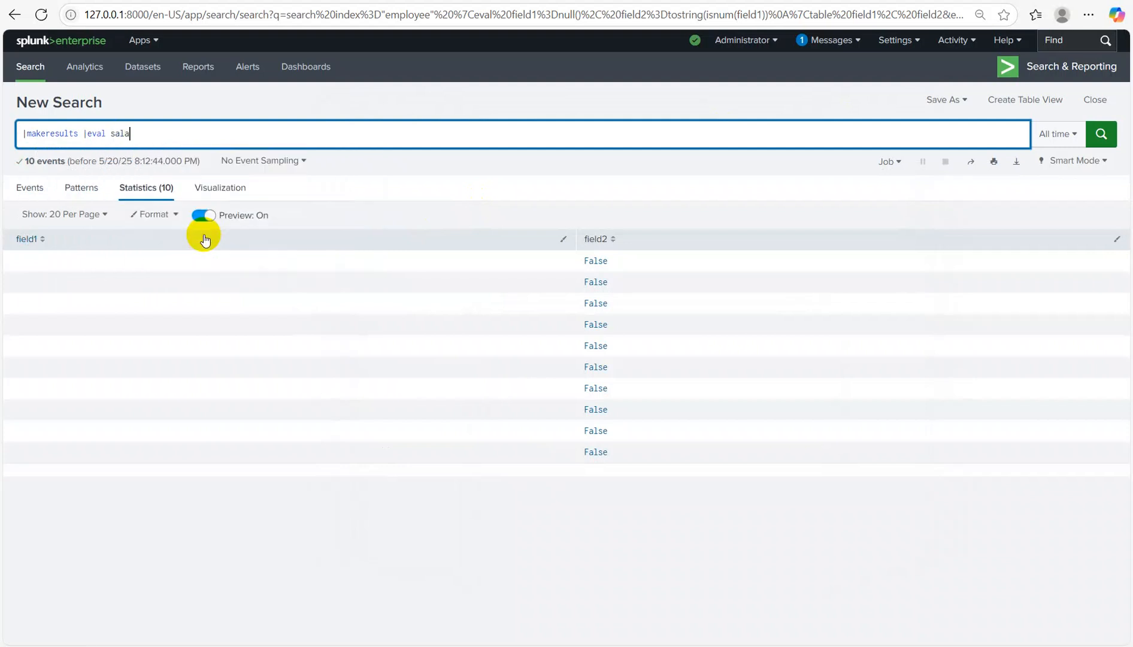
pyautogui.write('ry=500.564638 new_field=round()')
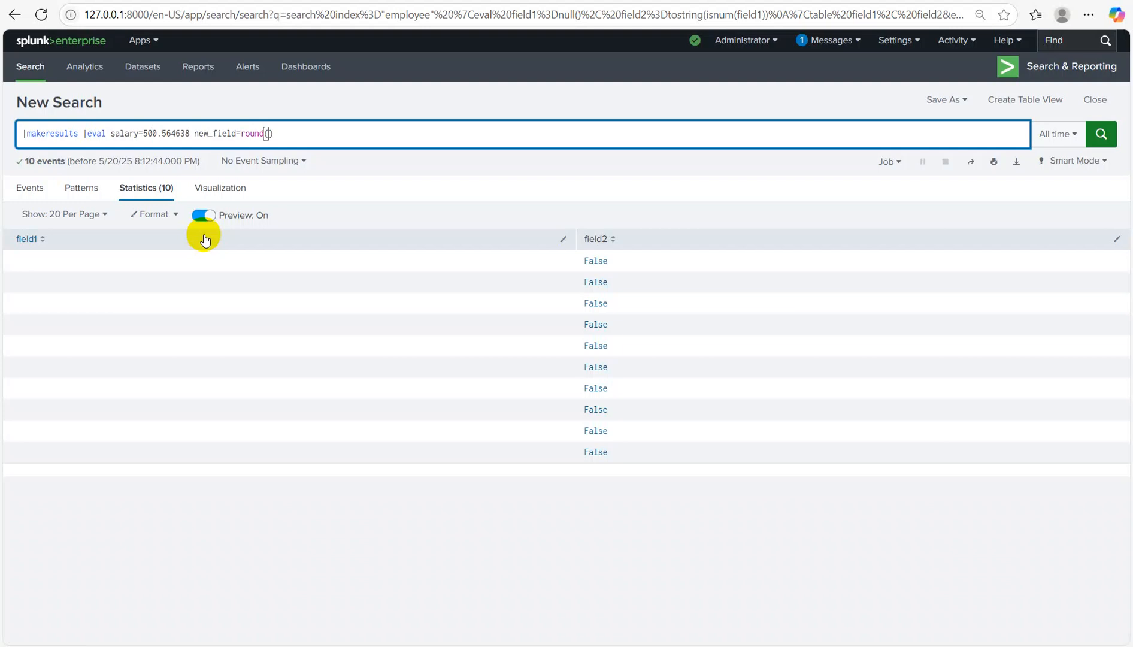
pyautogui.write('sala')
# Step: Make it round(salary,2), add |table salary on a second line, and run; it fails as malformed
pyautogui.press('BackSpace')
pyautogui.press('BackSpace')
pyautogui.press('BackSpace')
pyautogui.press('BackSpace')
pyautogui.press('Left')
pyautogui.write('salary,2')
pyautogui.press('End')
pyautogui.hotkey('shift', 'Return')
pyautogui.write('|table salary')
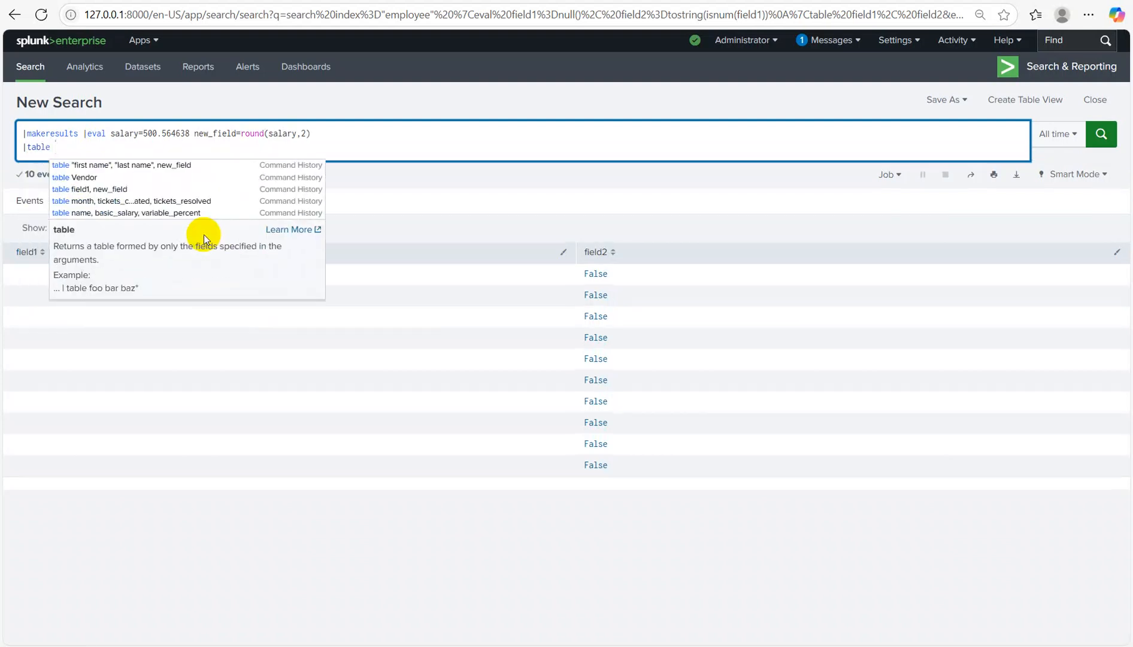
pyautogui.press('Return')
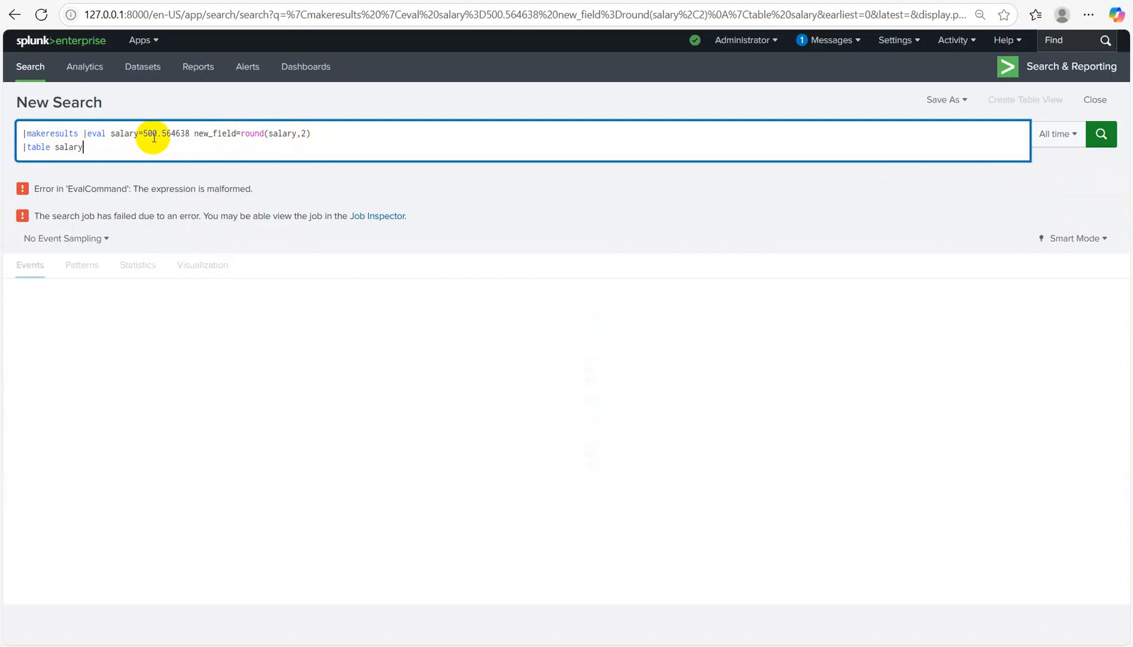
# Step: Put a comma between the salary and new_field assignments and rerun the search
pyautogui.click(194, 134)
pyautogui.press('BackSpace')
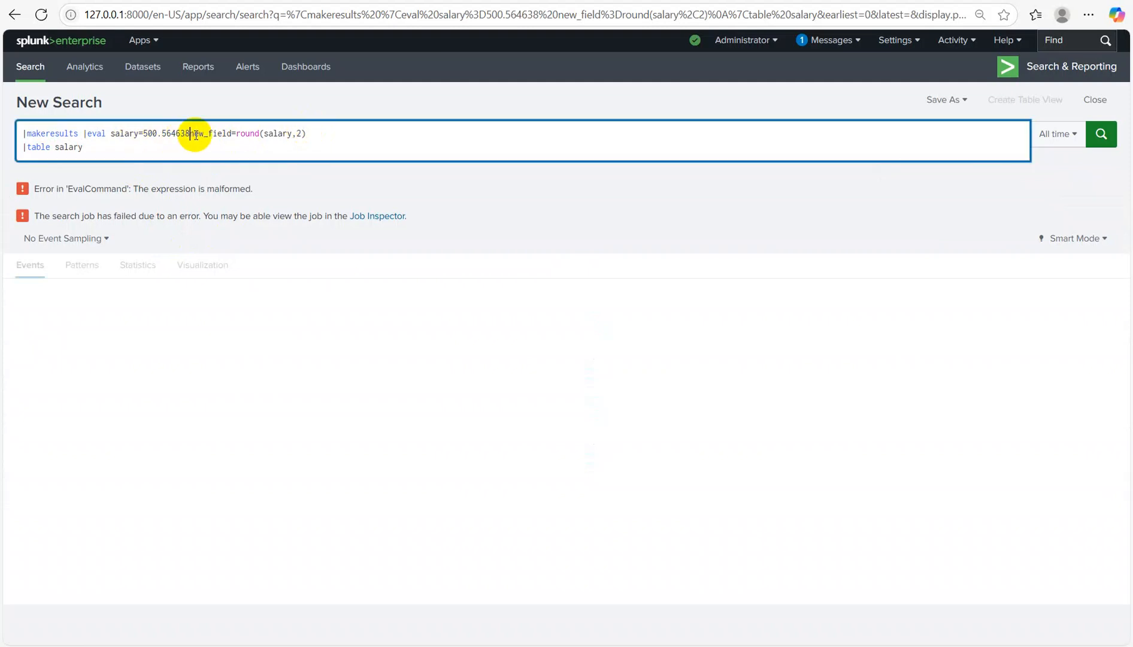
pyautogui.write(',')
pyautogui.press('Return')
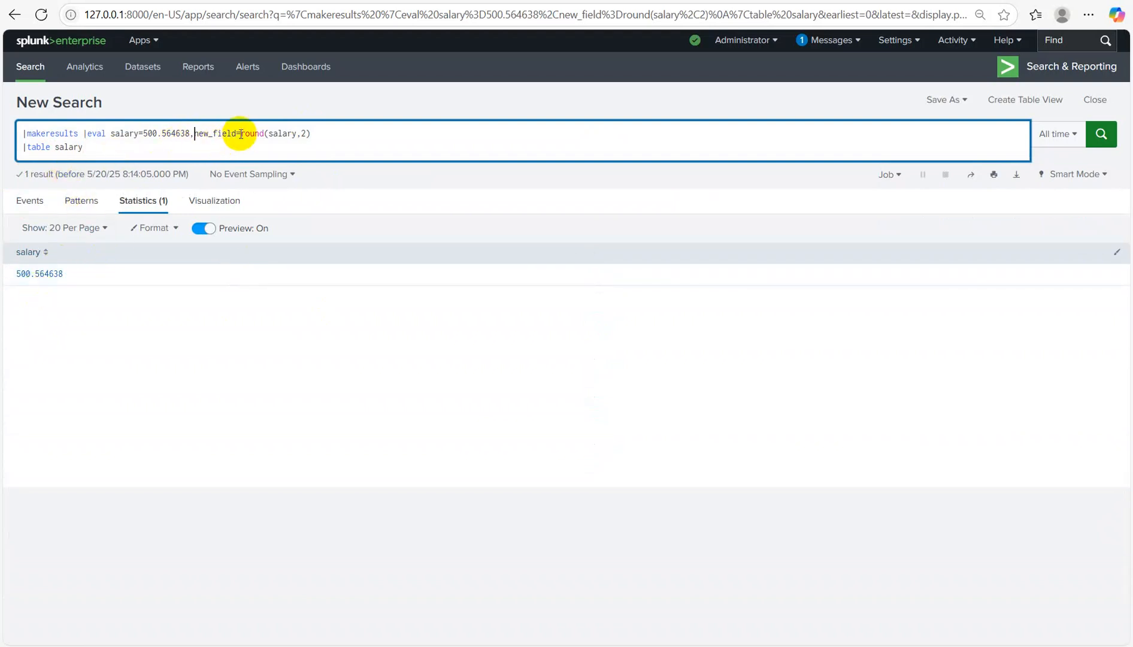
# Step: Add new_field to the table so 500.56 shows beside salary 500.564638
pyautogui.click(85, 149)
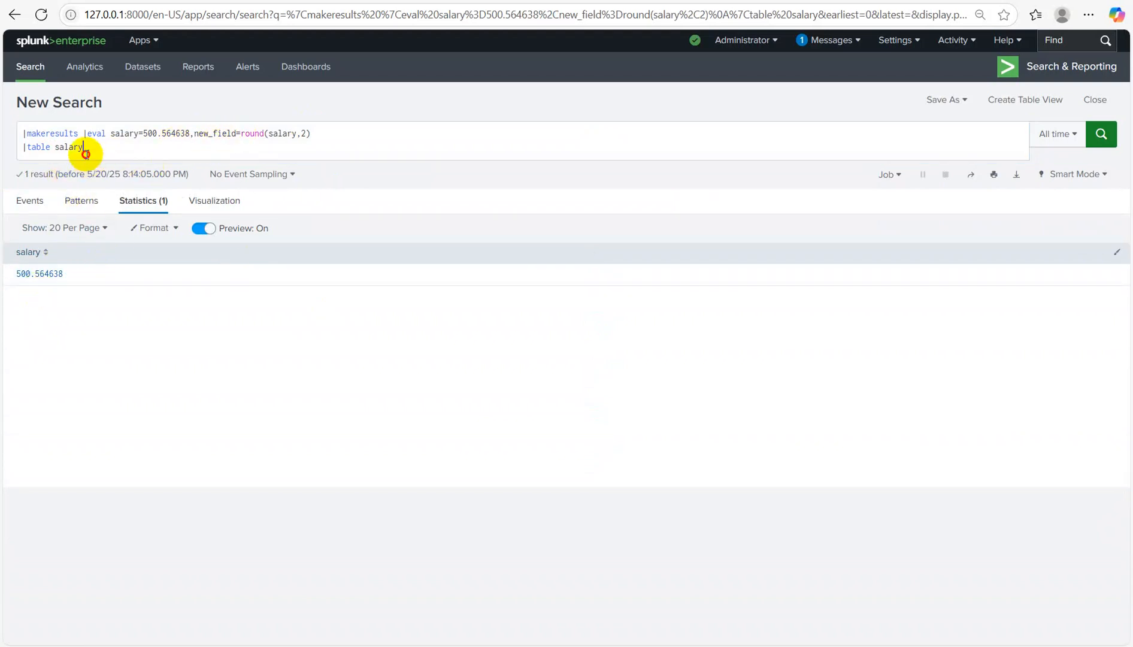
pyautogui.write(', new_field')
pyautogui.press('Return')
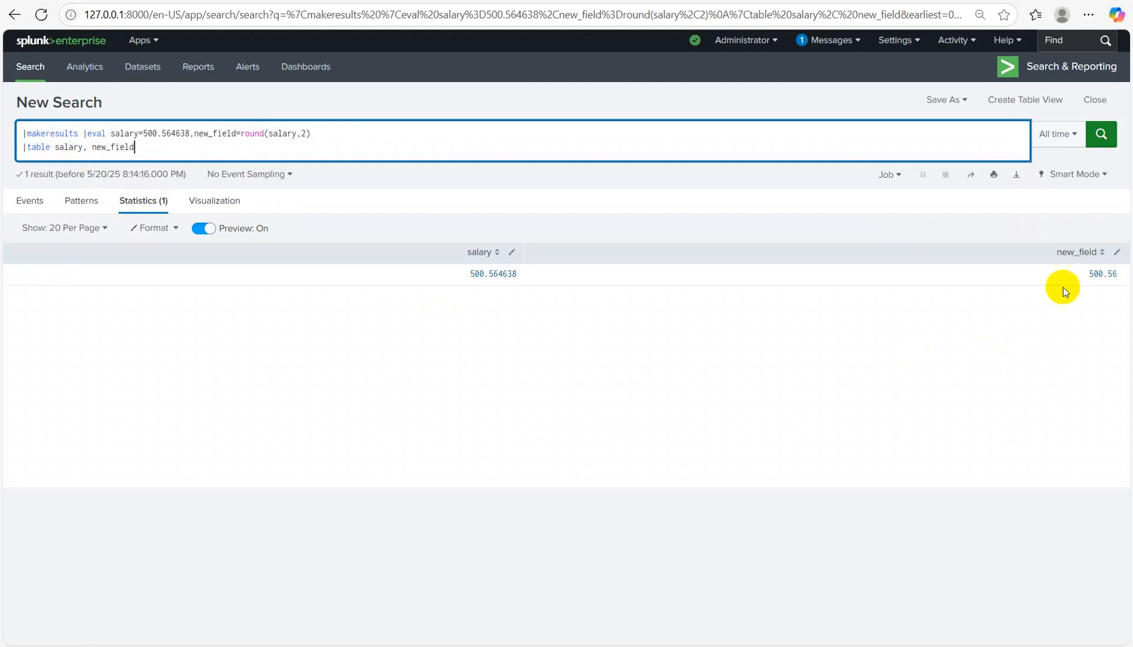
# Step: Delete the salary assignment from the eval and salary from the table line
pyautogui.click(190, 133)
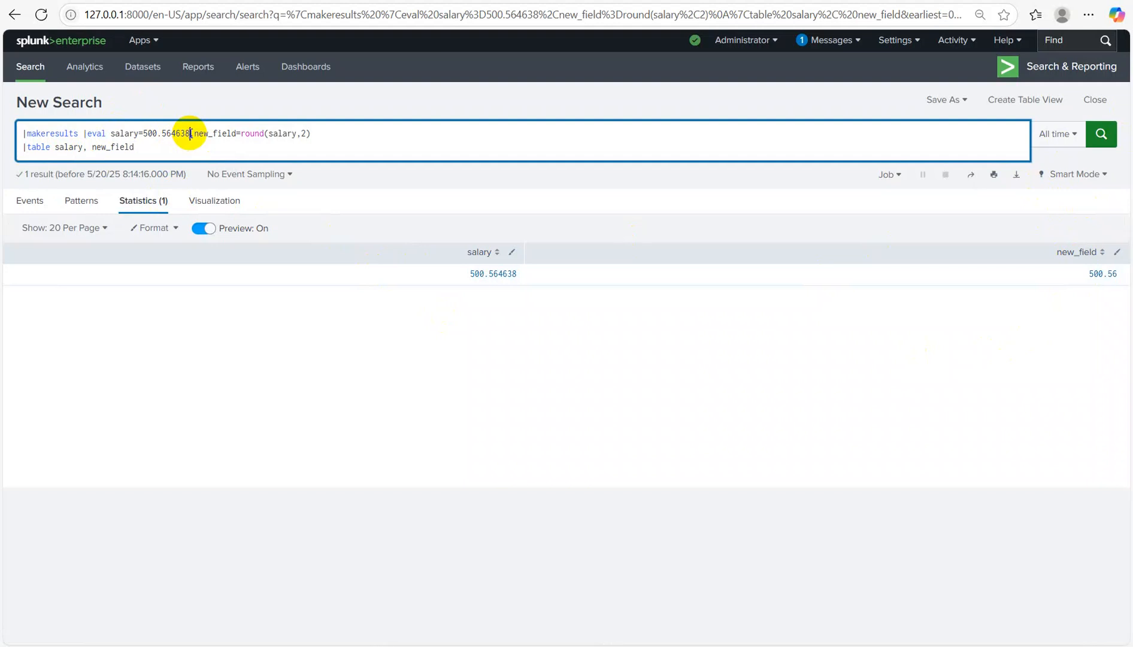
pyautogui.press('BackSpace')
pyautogui.press('BackSpace')
pyautogui.press('BackSpace')
pyautogui.press('BackSpace')
pyautogui.press('BackSpace')
pyautogui.press('BackSpace')
pyautogui.press('BackSpace')
pyautogui.press('BackSpace')
pyautogui.press('BackSpace')
pyautogui.press('BackSpace')
pyautogui.press('BackSpace')
pyautogui.press('BackSpace')
pyautogui.press('BackSpace')
pyautogui.press('BackSpace')
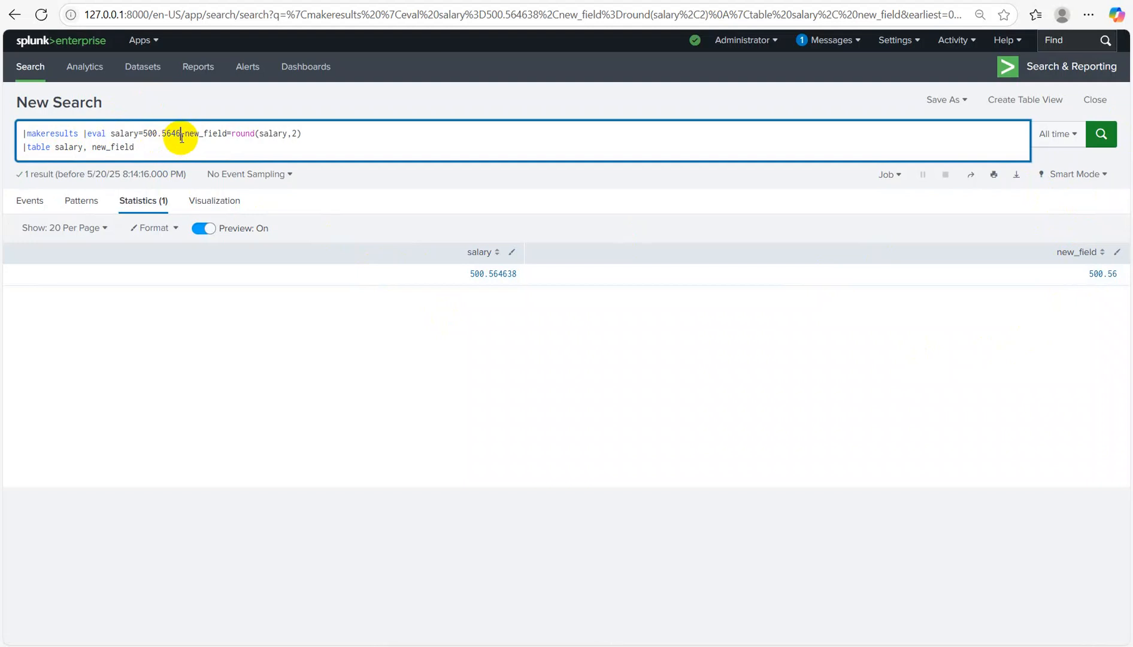
pyautogui.press('BackSpace')
pyautogui.press('BackSpace')
pyautogui.press('BackSpace')
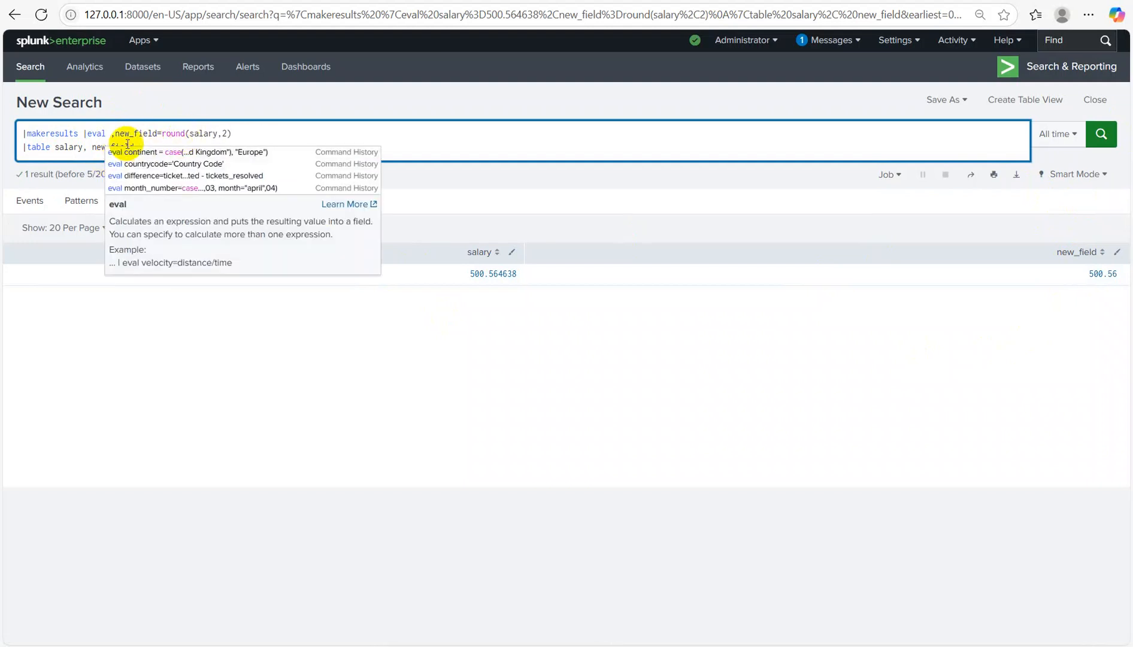
pyautogui.click(120, 133)
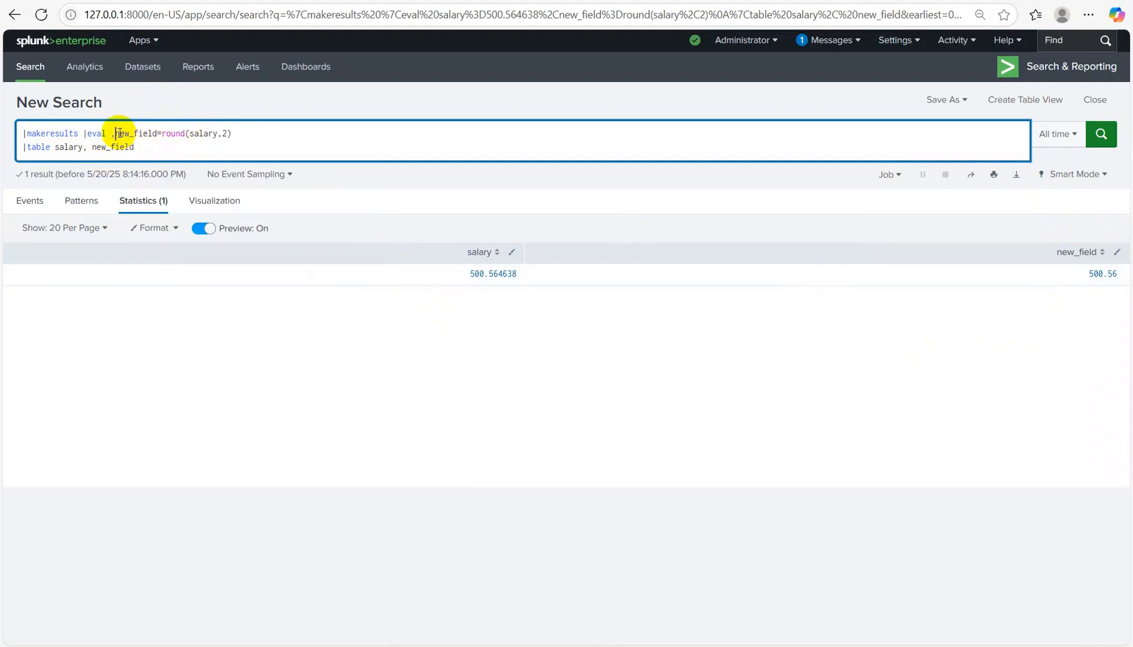
pyautogui.press('BackSpace')
pyautogui.click(90, 147)
pyautogui.press('BackSpace')
pyautogui.press('BackSpace')
pyautogui.press('BackSpace')
pyautogui.press('BackSpace')
pyautogui.press('BackSpace')
pyautogui.press('BackSpace')
pyautogui.press('BackSpace')
pyautogui.press('BackSpace')
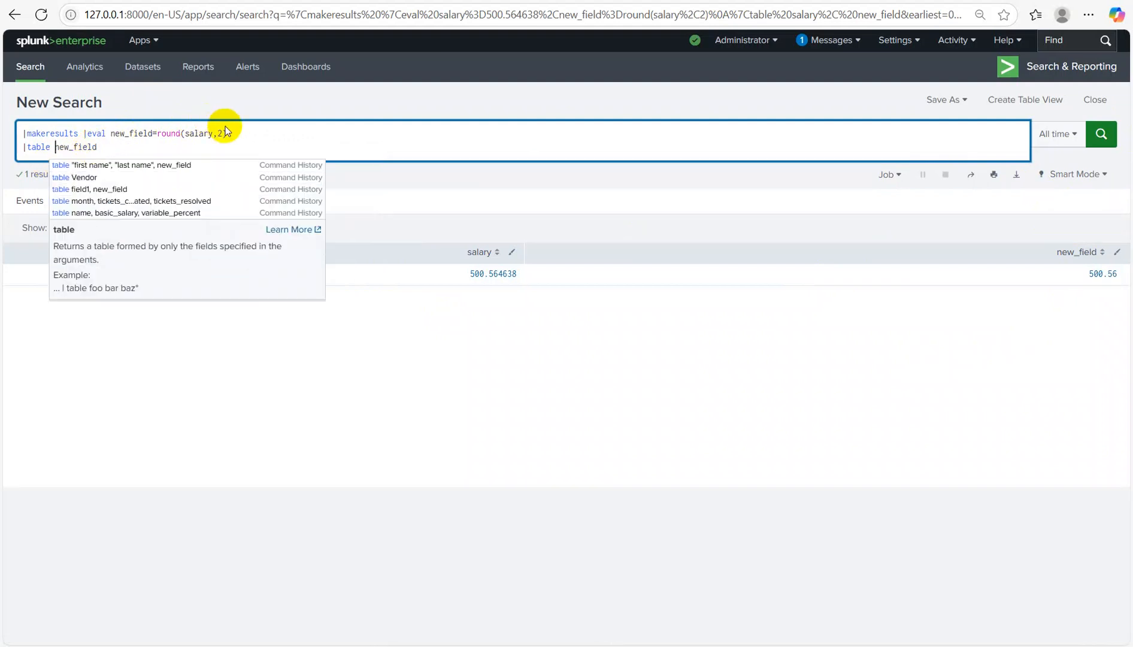
# Step: Set new_field=max(2,3,4,3,7,8) and run it to get 8
pyautogui.click(234, 133)
pyautogui.press('BackSpace')
pyautogui.press('BackSpace')
pyautogui.press('BackSpace')
pyautogui.press('BackSpace')
pyautogui.press('BackSpace')
pyautogui.press('BackSpace')
pyautogui.press('BackSpace')
pyautogui.press('BackSpace')
pyautogui.press('BackSpace')
pyautogui.press('BackSpace')
pyautogui.press('BackSpace')
pyautogui.press('BackSpace')
pyautogui.press('BackSpace')
pyautogui.press('BackSpace')
pyautogui.press('BackSpace')
pyautogui.write('max')
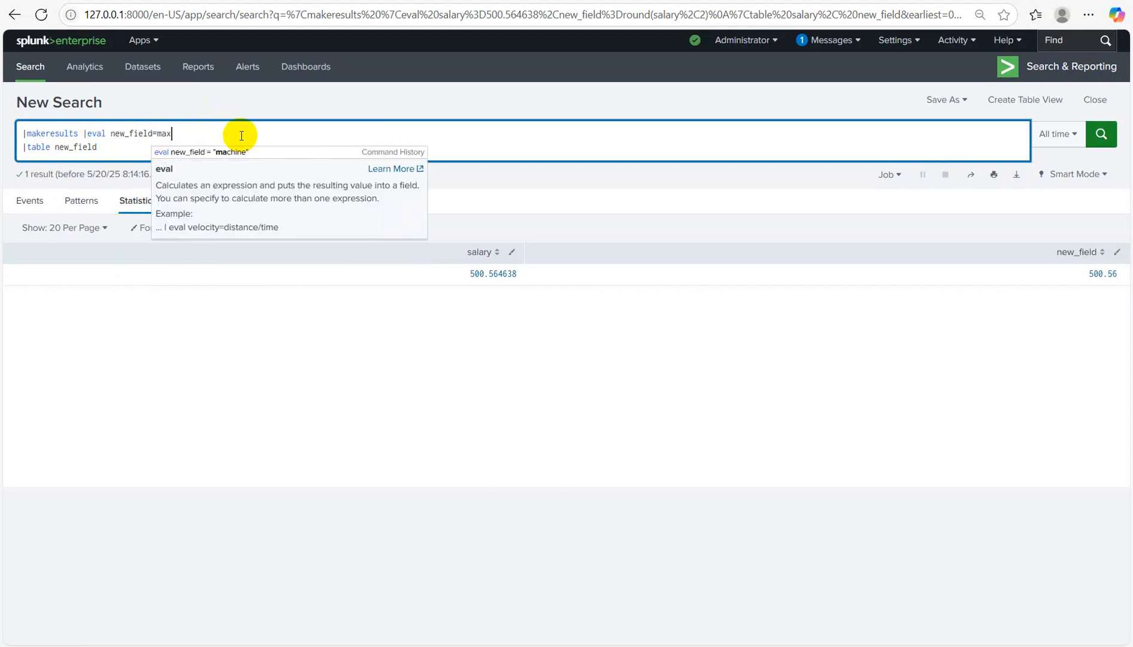
pyautogui.write('(2,3,4,3,7,8')
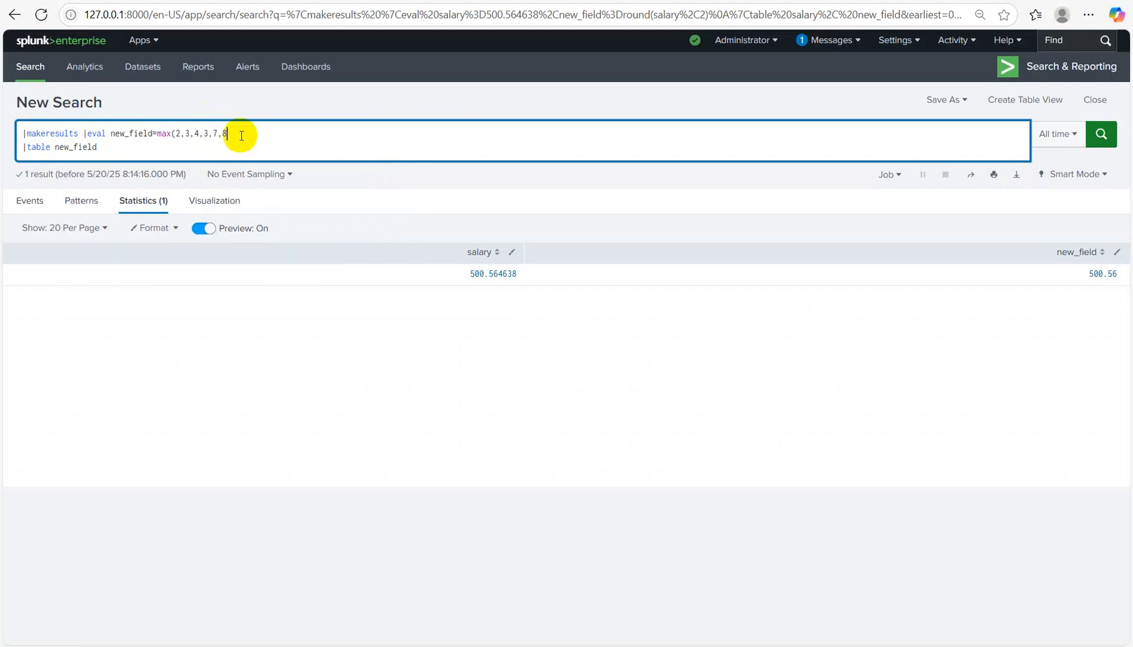
pyautogui.write(')')
pyautogui.press('Return')
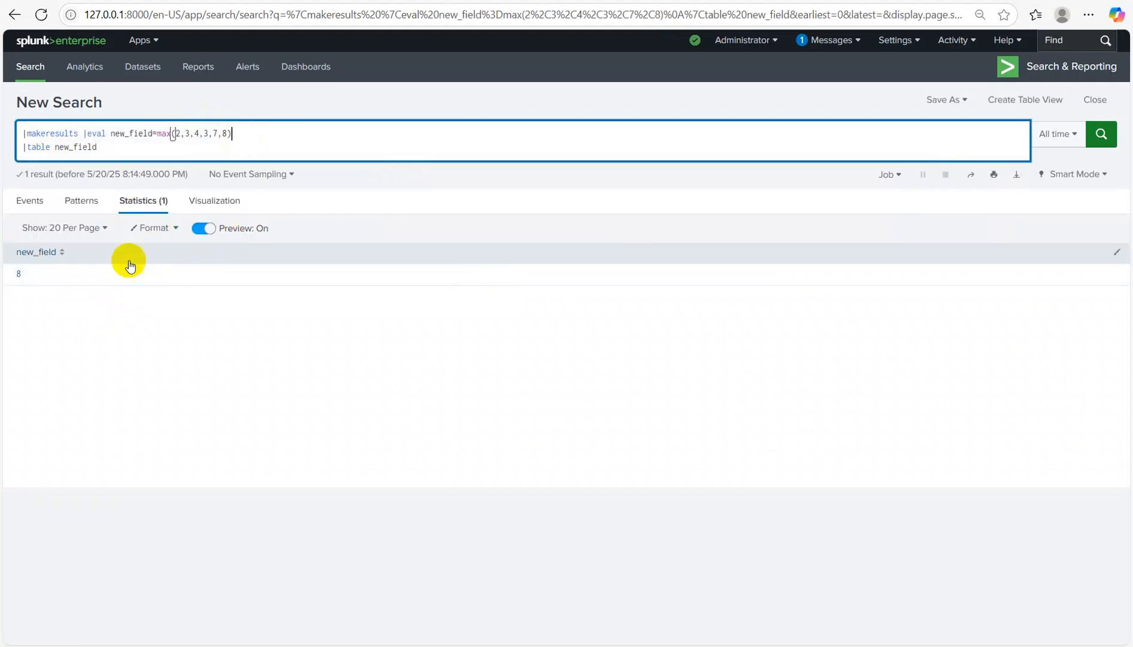
# Step: Run new_field=random() (returning 552705694), then erase it back to an empty eval
pyautogui.click(168, 133)
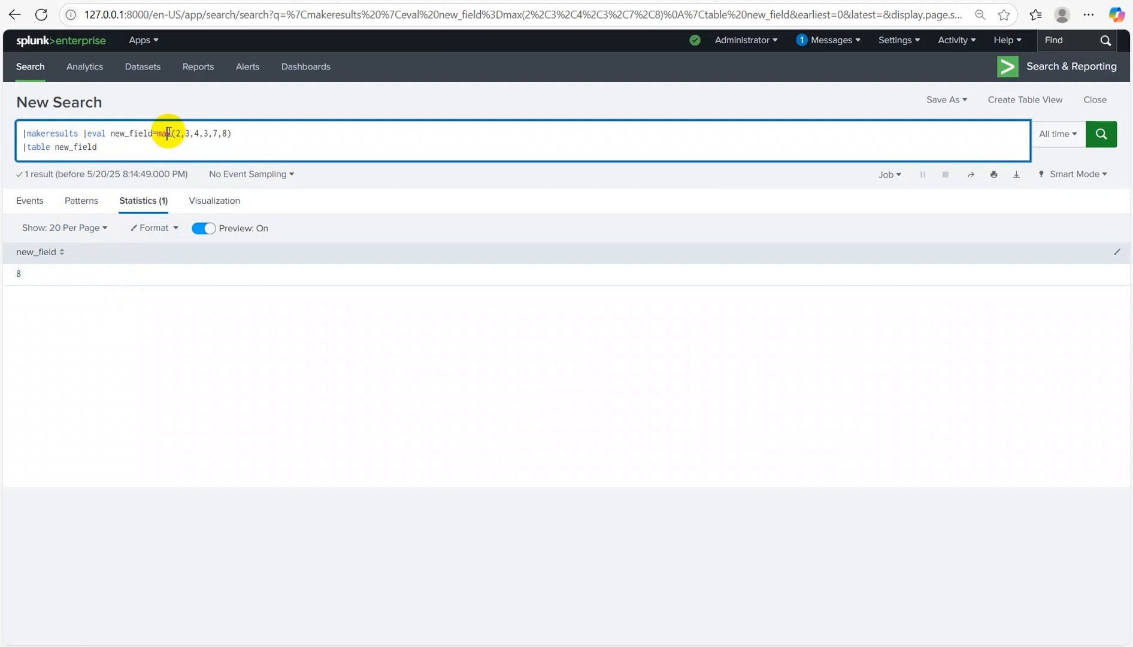
pyautogui.click(249, 133)
pyautogui.press('BackSpace')
pyautogui.press('BackSpace')
pyautogui.press('BackSpace')
pyautogui.press('BackSpace')
pyautogui.press('BackSpace')
pyautogui.press('BackSpace')
pyautogui.press('BackSpace')
pyautogui.press('BackSpace')
pyautogui.press('BackSpace')
pyautogui.press('BackSpace')
pyautogui.press('BackSpace')
pyautogui.press('BackSpace')
pyautogui.press('BackSpace')
pyautogui.press('BackSpace')
pyautogui.press('BackSpace')
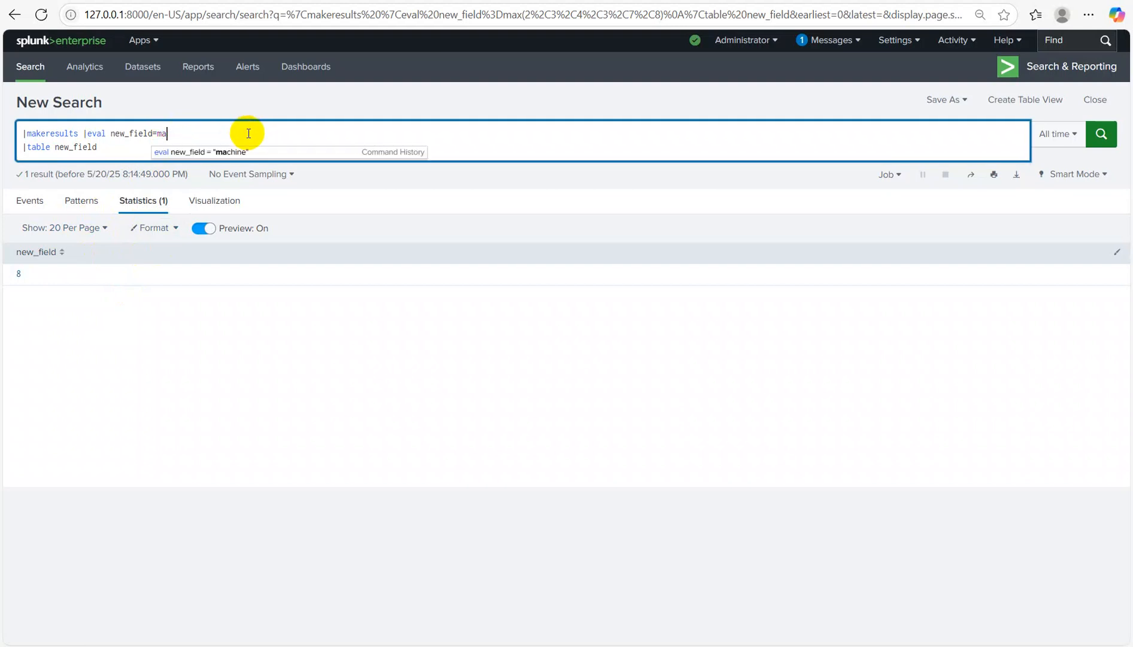
pyautogui.write('random()')
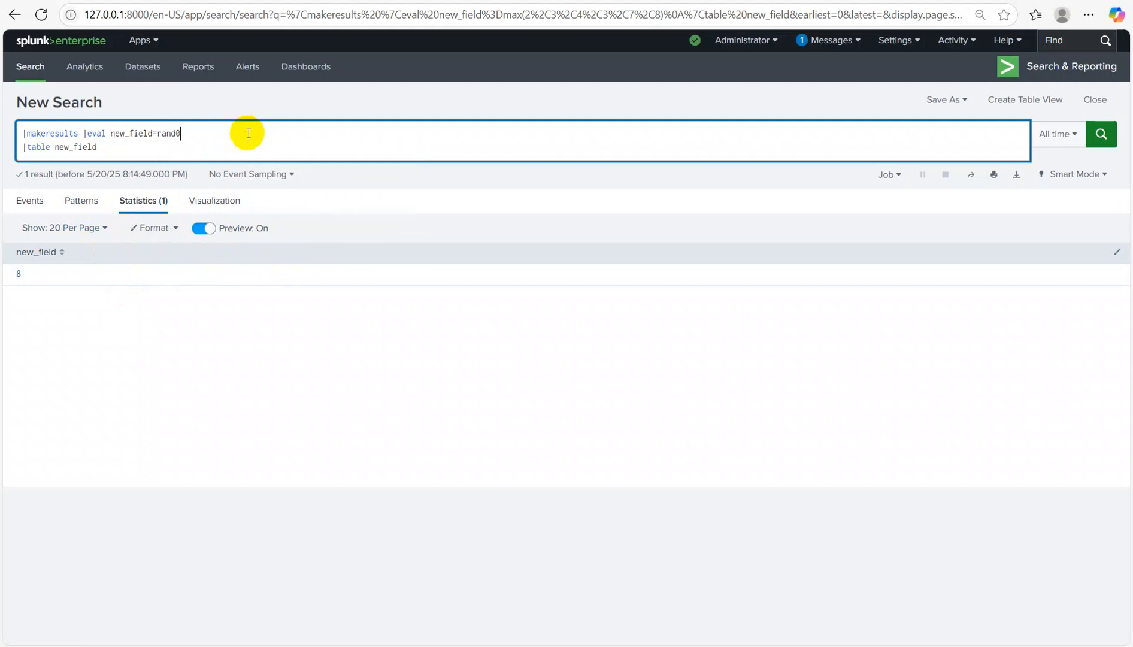
pyautogui.press('Return')
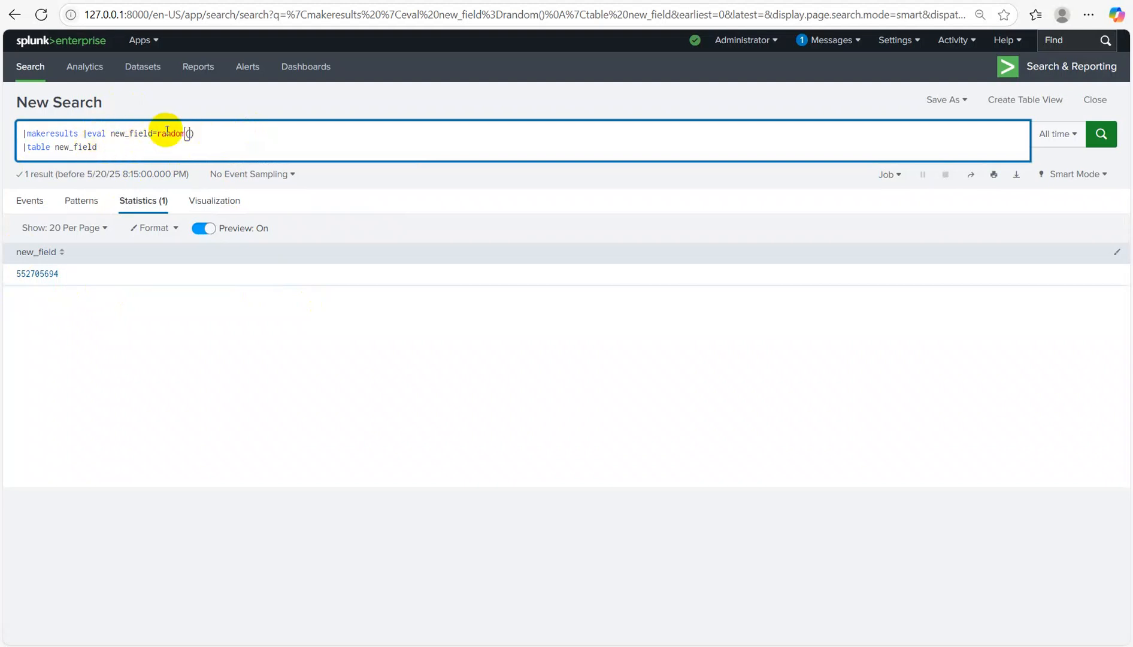
pyautogui.press('BackSpace')
pyautogui.press('BackSpace')
pyautogui.press('BackSpace')
pyautogui.press('BackSpace')
pyautogui.press('BackSpace')
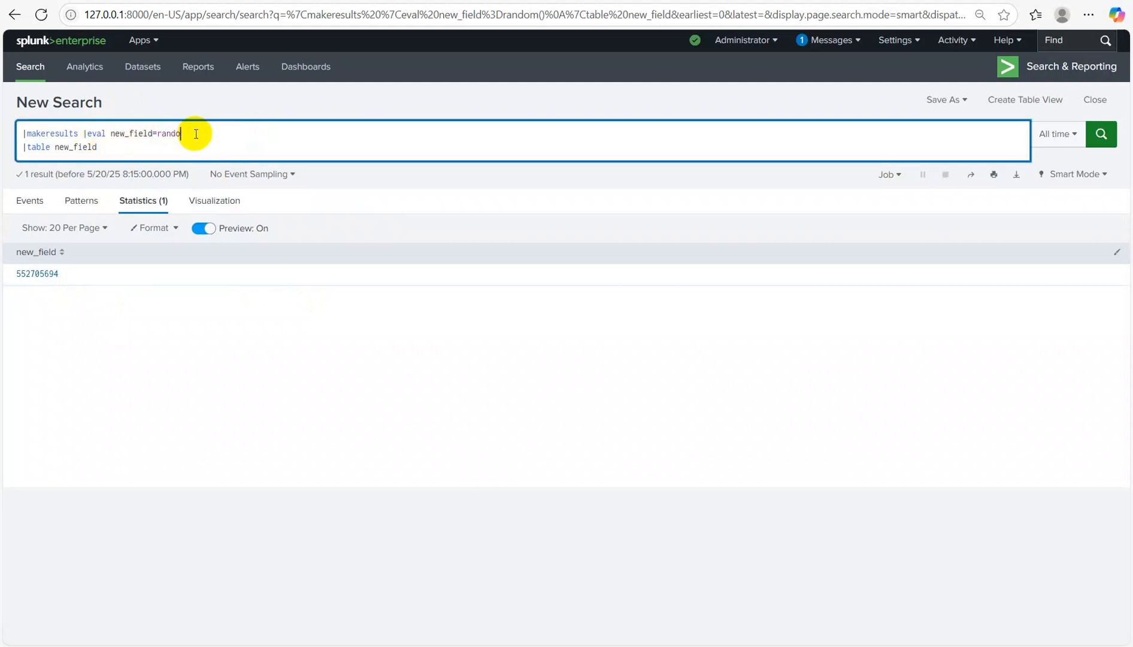
pyautogui.press('BackSpace')
pyautogui.press('BackSpace')
pyautogui.press('BackSpace')
pyautogui.press('BackSpace')
pyautogui.press('BackSpace')
pyautogui.press('BackSpace')
pyautogui.press('BackSpace')
pyautogui.press('BackSpace')
pyautogui.press('BackSpace')
pyautogui.press('BackSpace')
pyautogui.press('BackSpace')
pyautogui.press('BackSpace')
pyautogui.press('BackSpace')
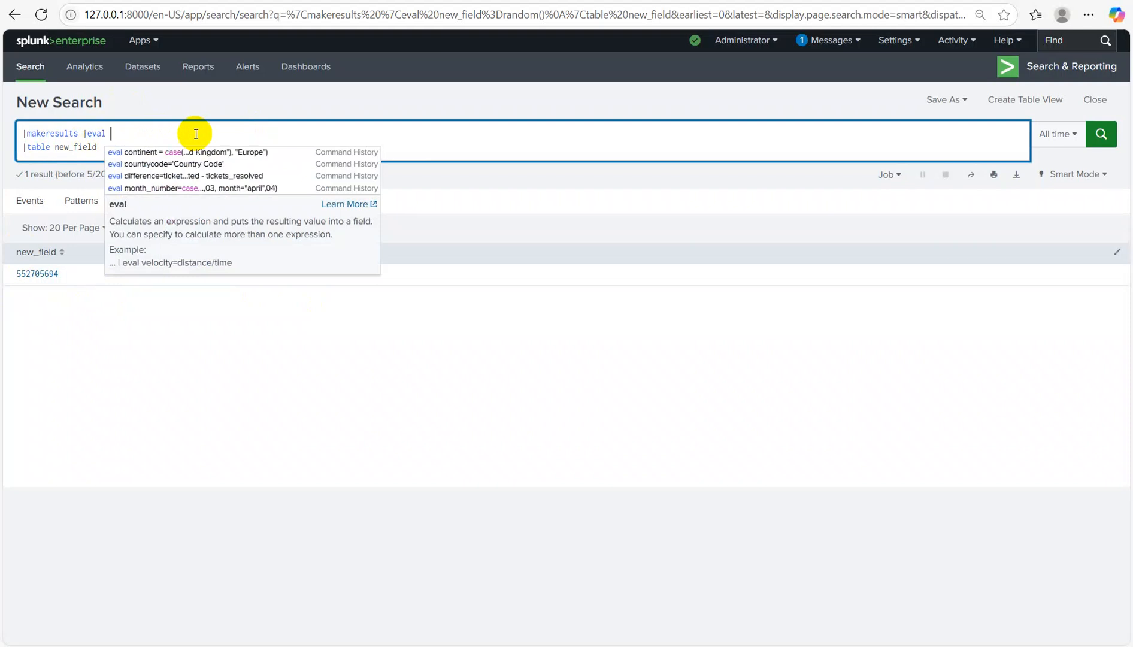
# Step: Set new_field to a five-letter sample name, compute length=len(new_field), and table length (5)
pyautogui.write('new_field')
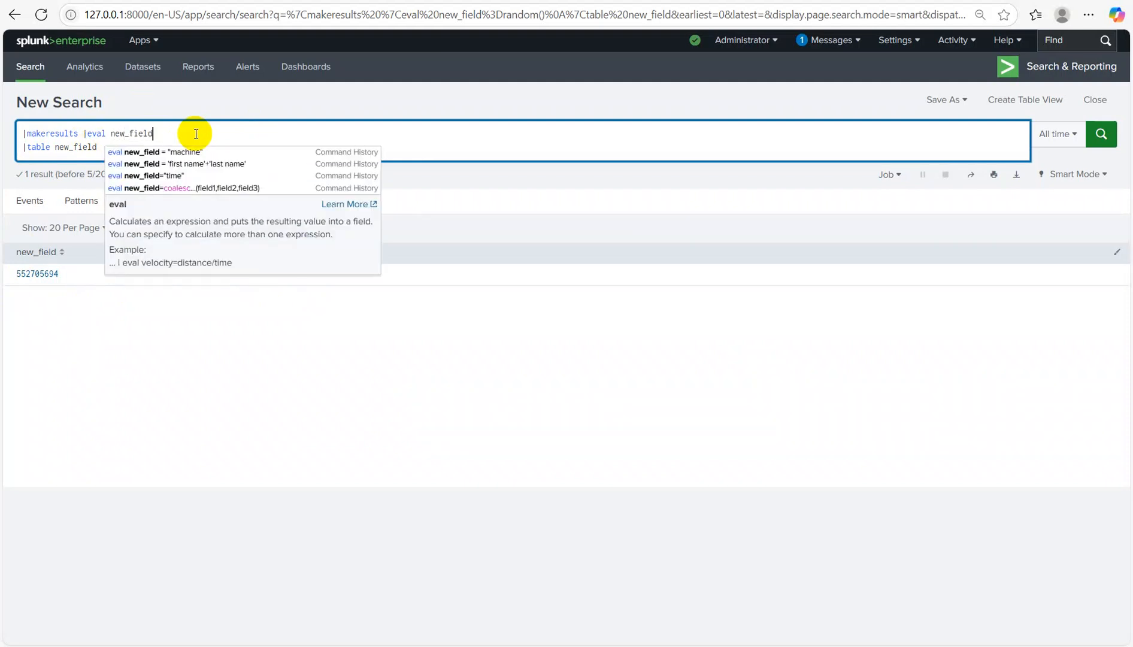
pyautogui.write('="sulav",')
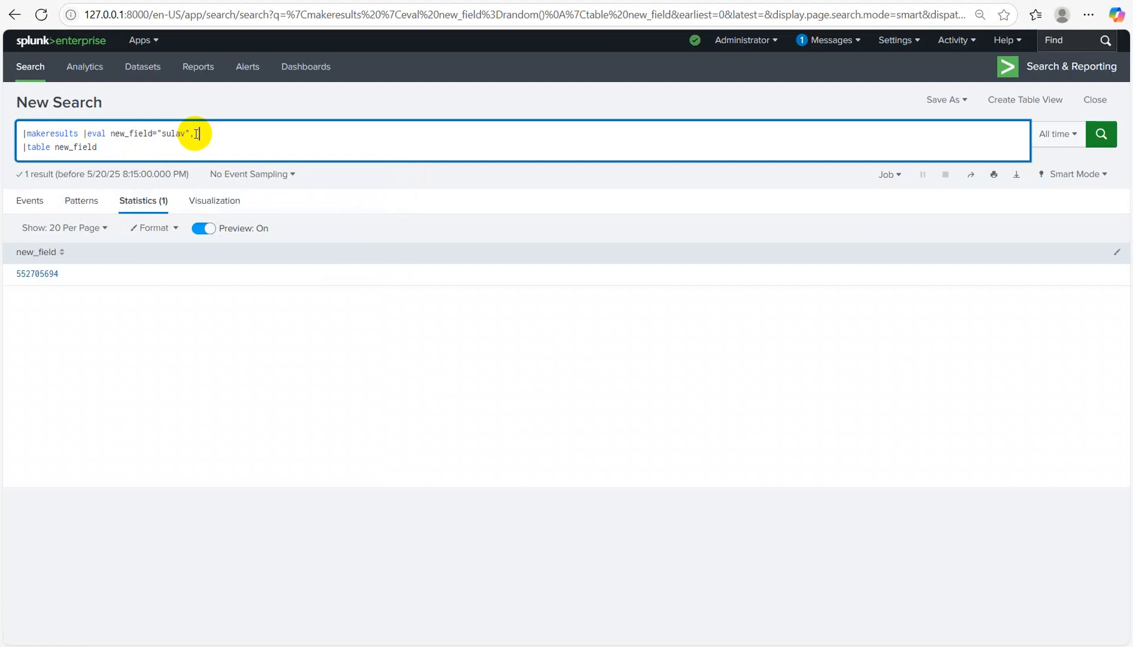
pyautogui.write(' length=len(new_field)')
pyautogui.press('Return')
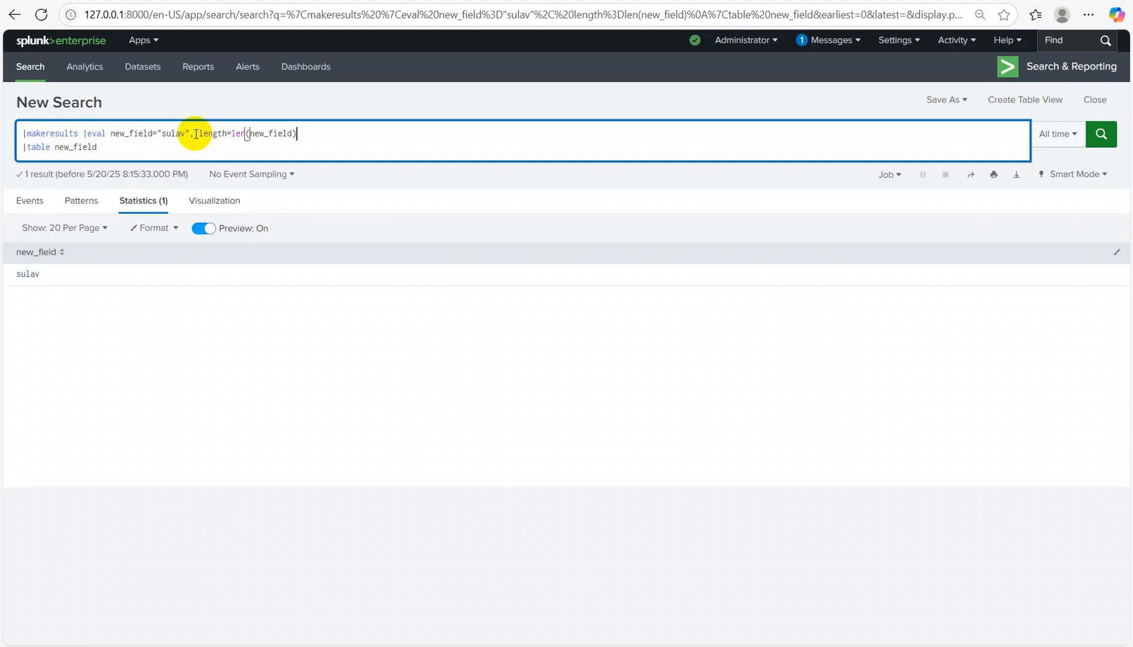
pyautogui.click(101, 151)
pyautogui.write(', length')
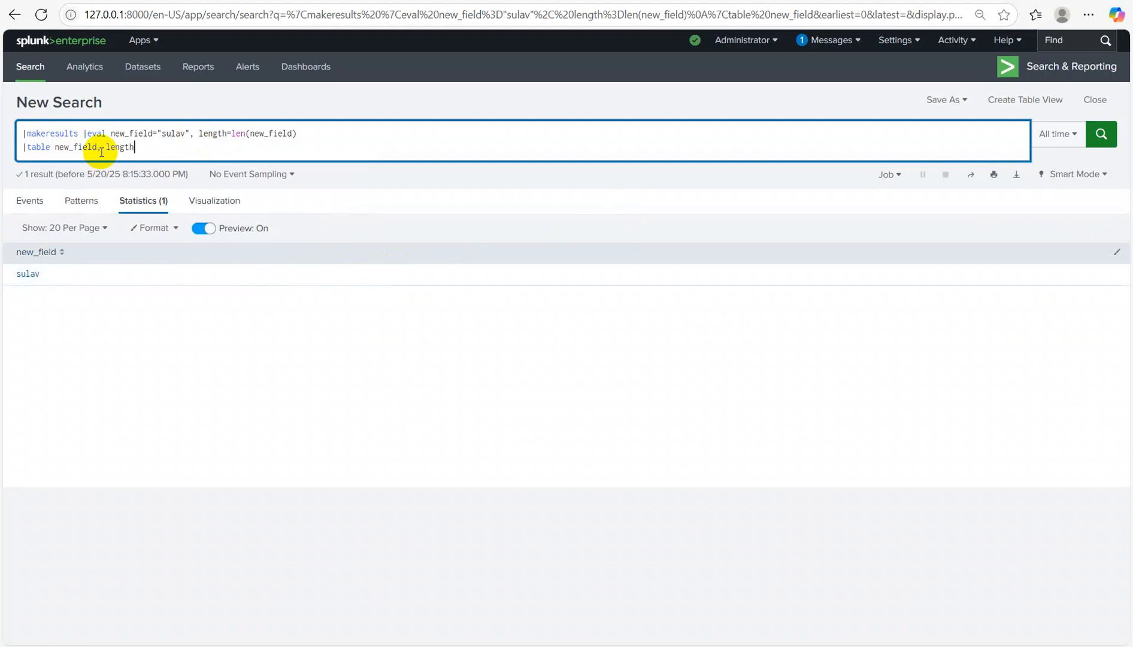
pyautogui.press('Return')
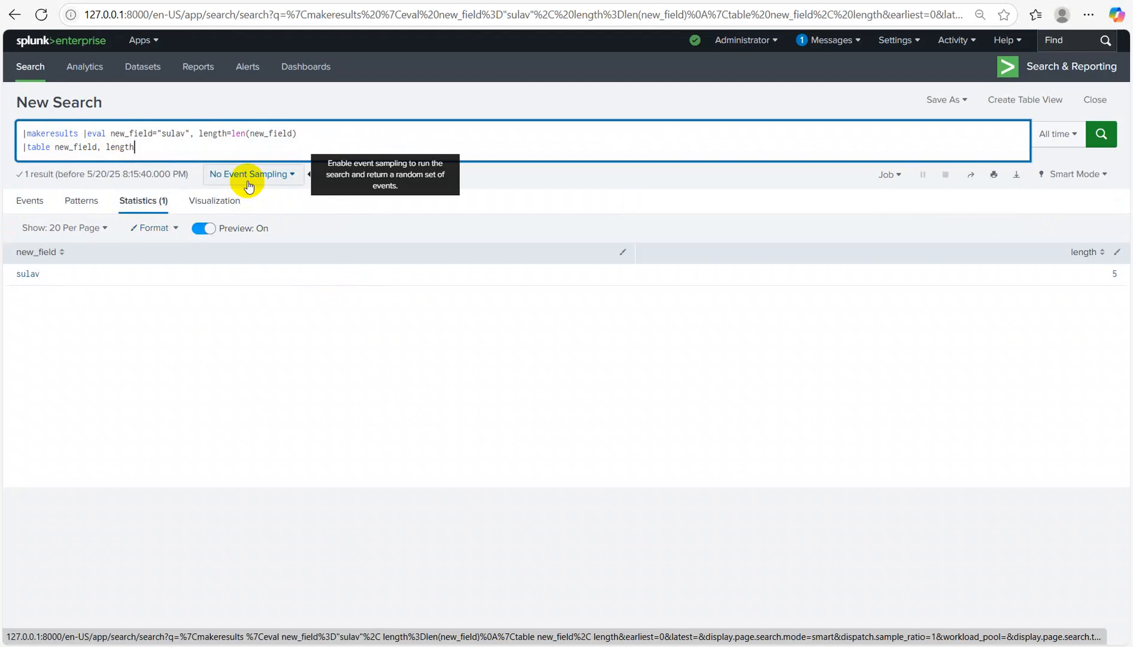
# Step: Clear the whole query and start a new index=empl search
pyautogui.moveTo(177, 146); pyautogui.dragTo(3, 41)
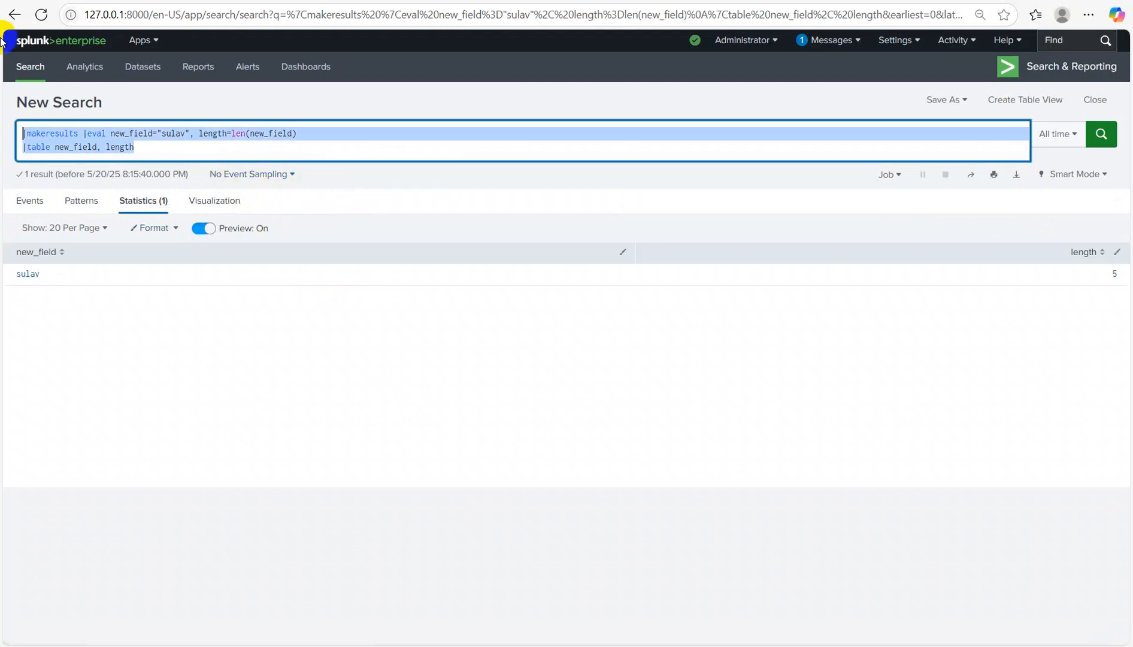
pyautogui.press('BackSpace')
pyautogui.write('index=')
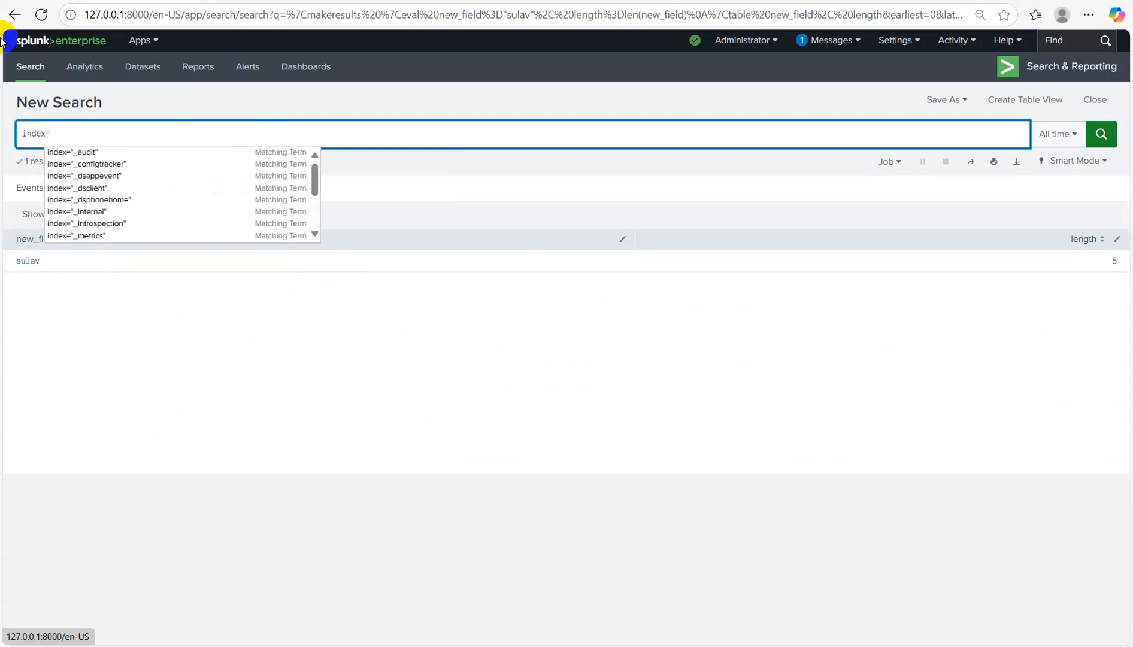
pyautogui.write('empl')
# Step: Search index="employee" (10 events) and table only "first name" and "last name"
pyautogui.press('Tab')
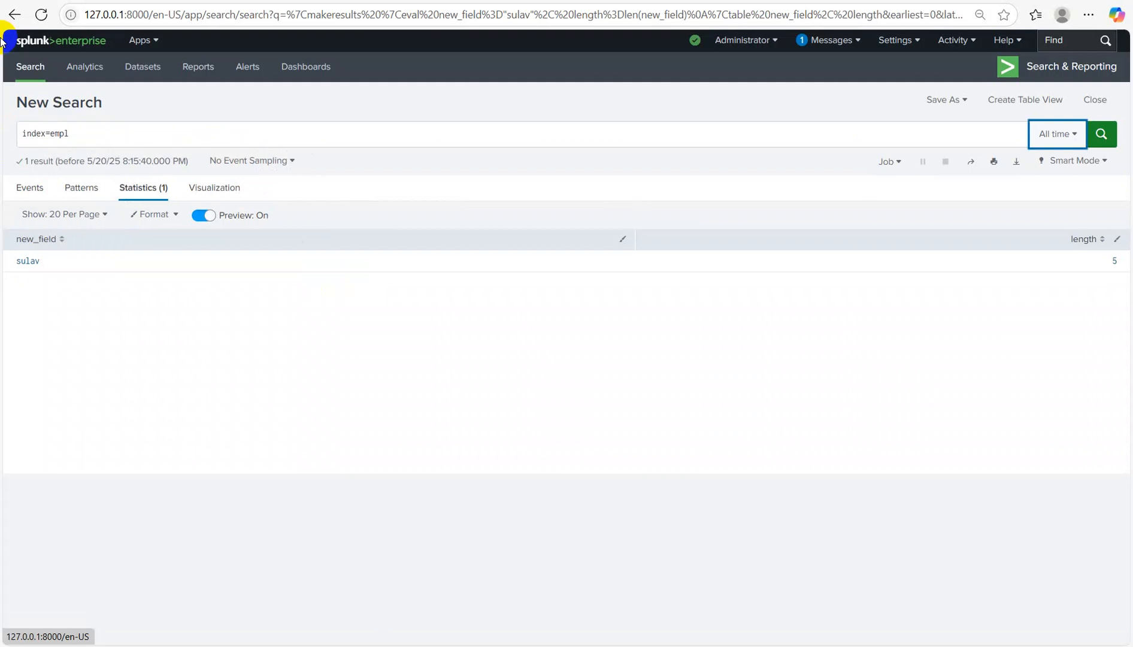
pyautogui.click(111, 135)
pyautogui.write('oy')
pyautogui.press('Tab')
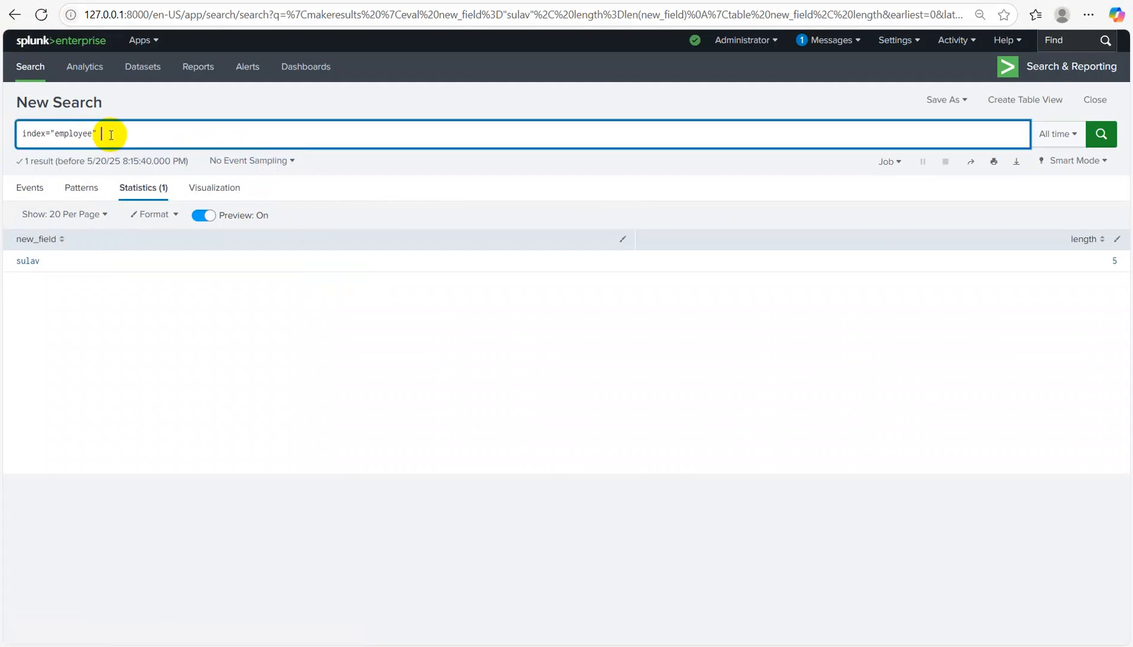
pyautogui.press('Return')
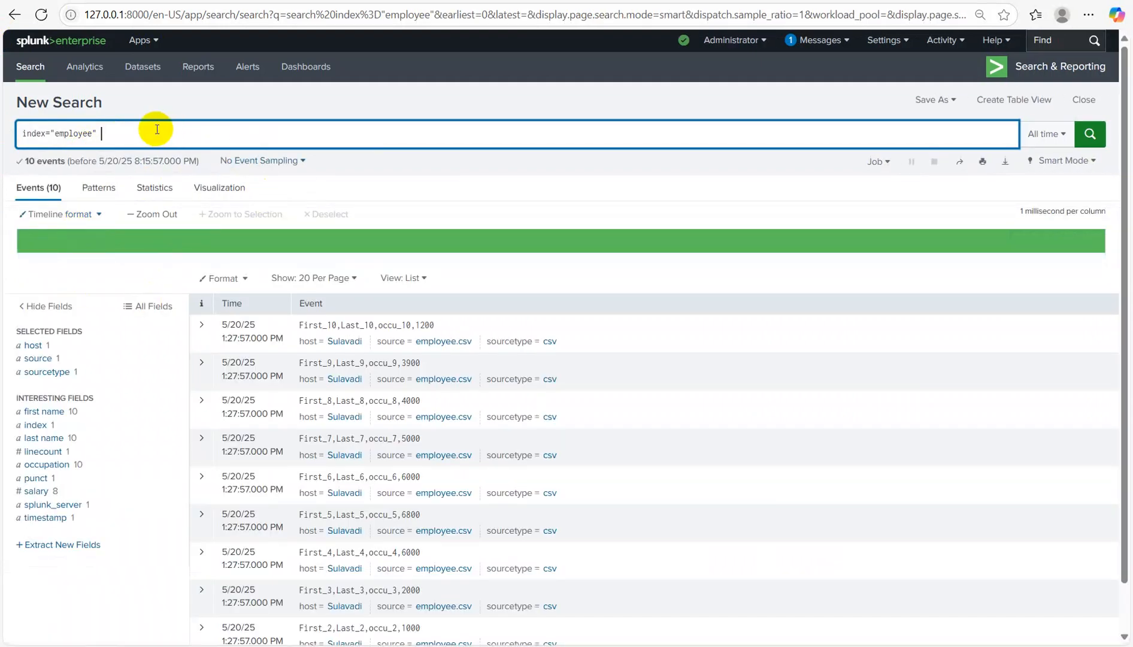
pyautogui.write('|tab')
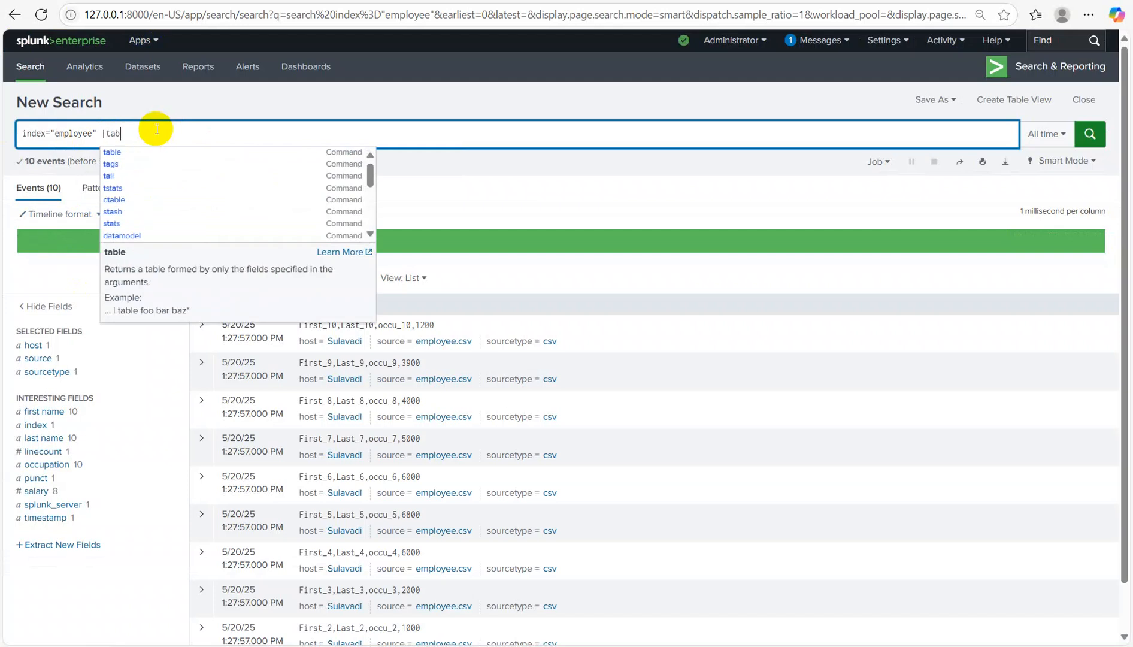
pyautogui.write('le "first name", "last name"')
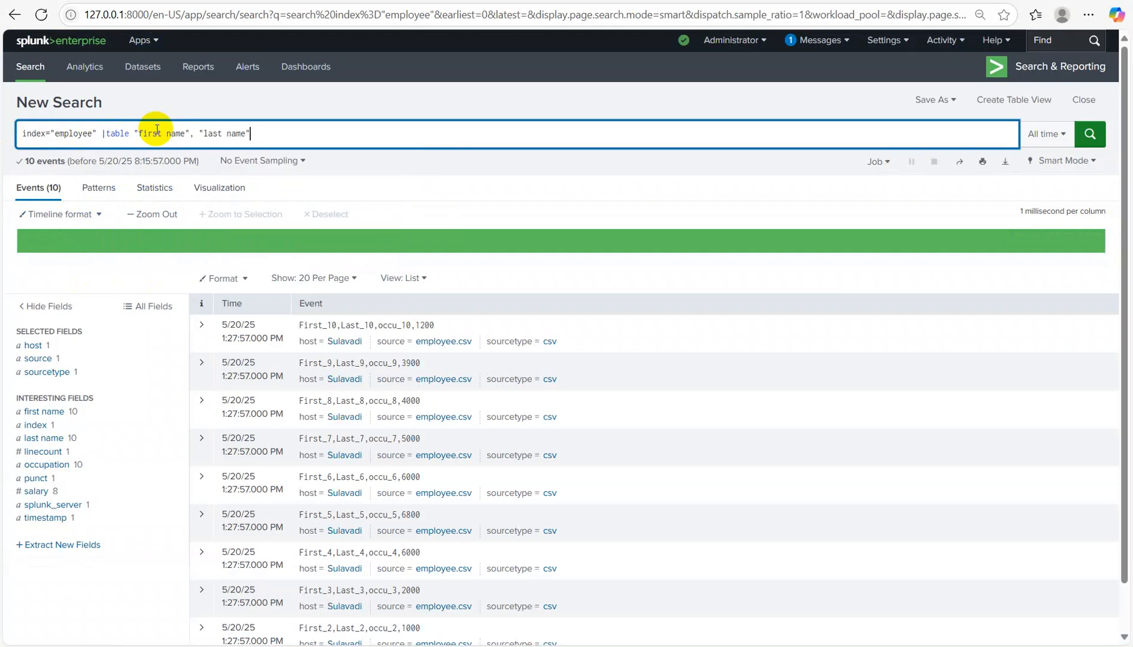
pyautogui.press('Return')
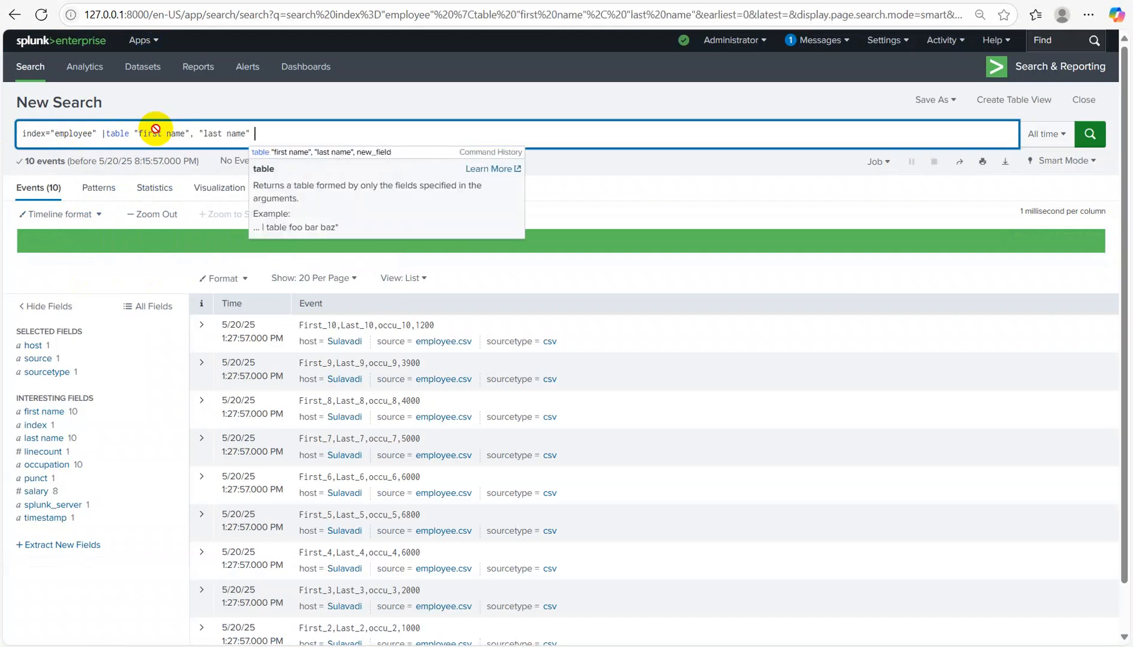
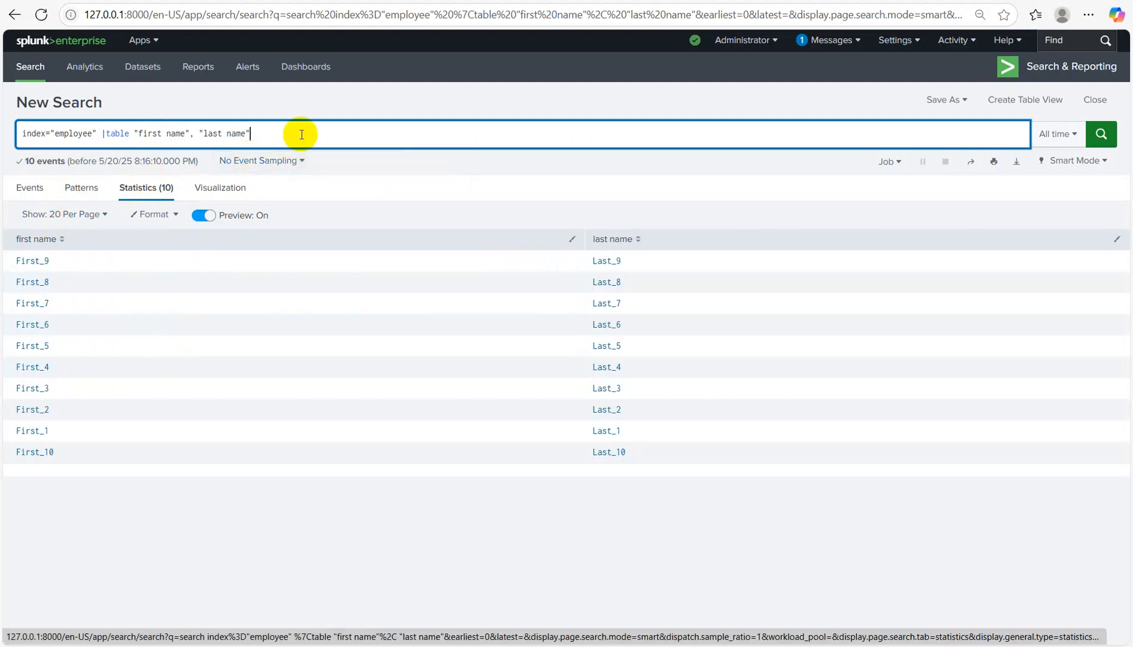
# Step: Move | table to its own line and add | eval new_field=replace('first name', "_\d{1}", _0)
pyautogui.hotkey('shift', 'Return')
pyautogui.click(103, 132)
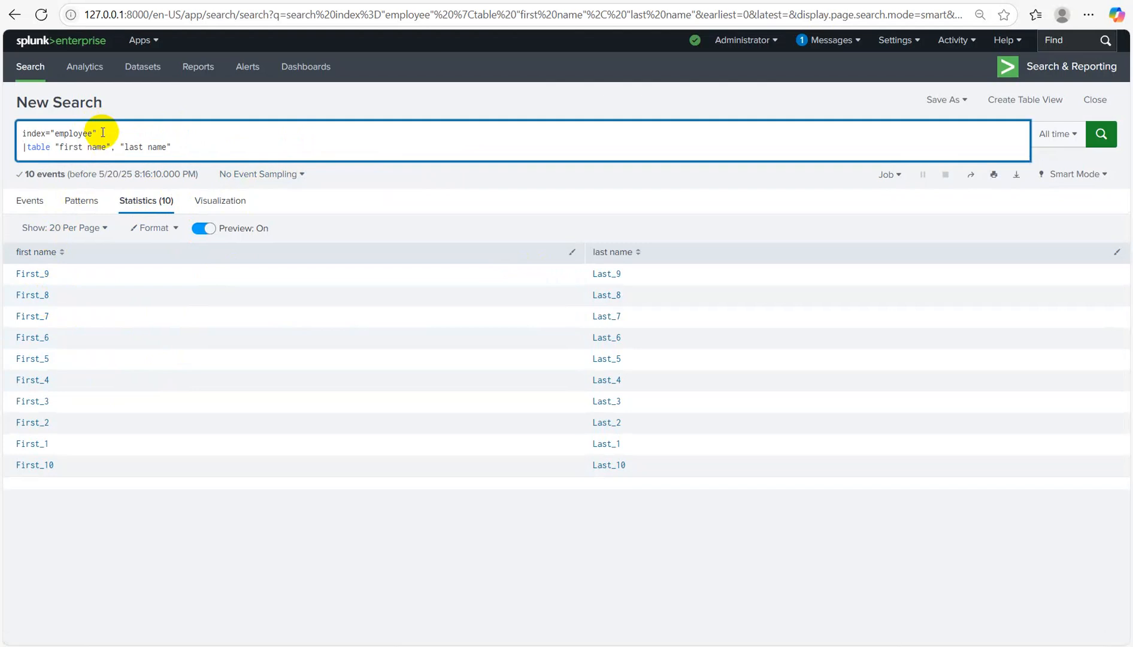
pyautogui.write('|')
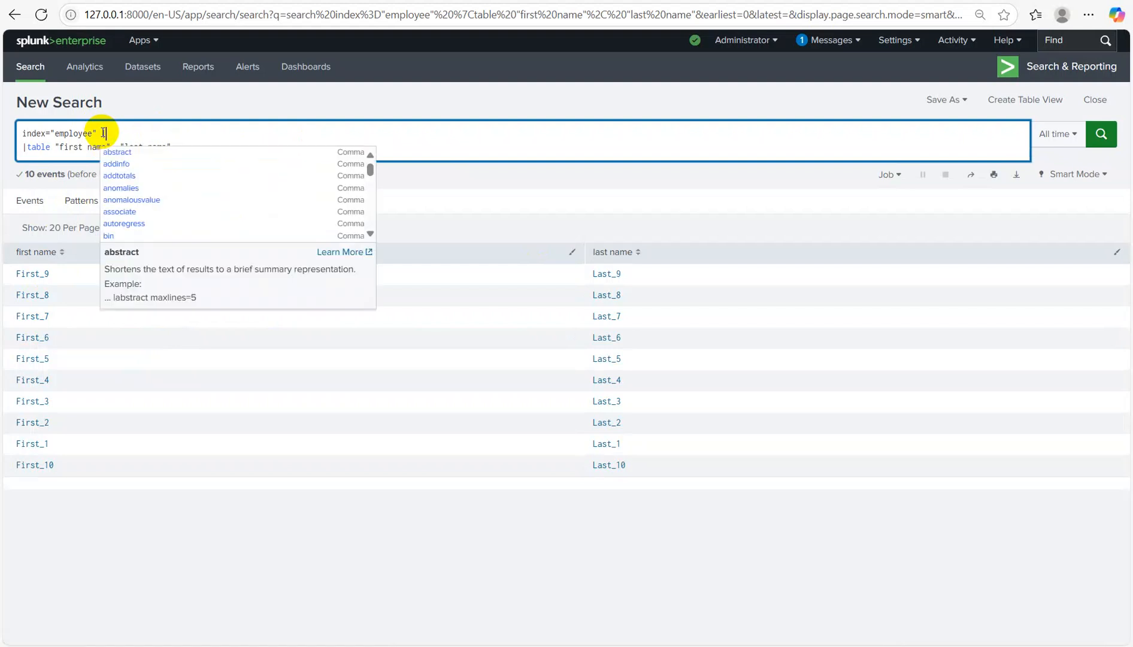
pyautogui.write('eval ')
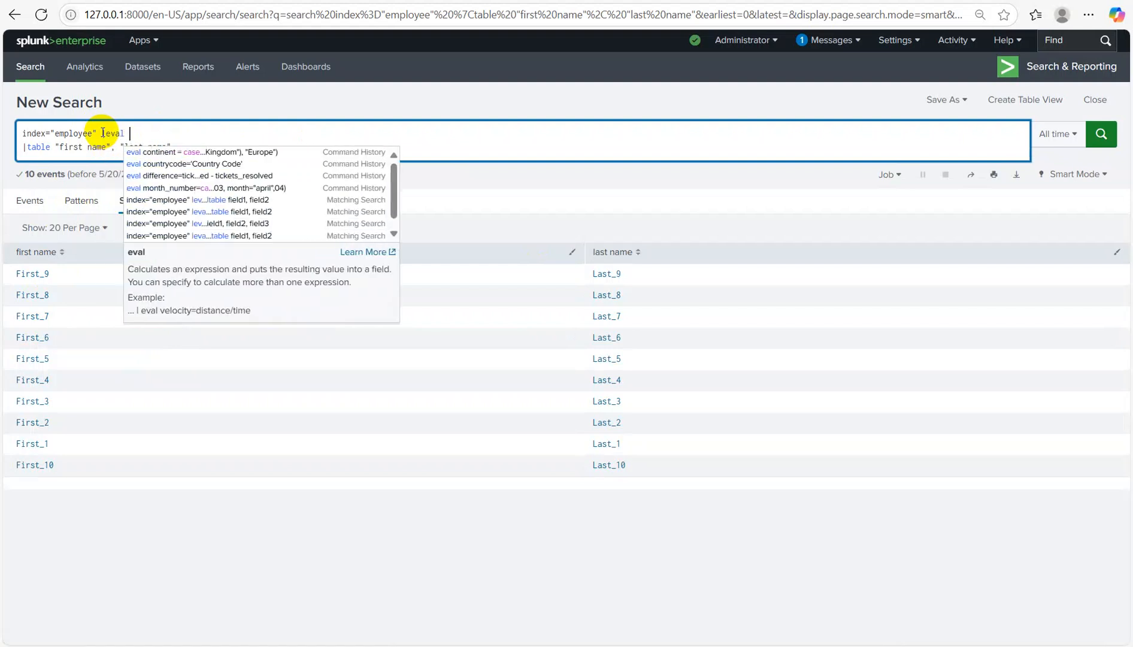
pyautogui.write('new_field')
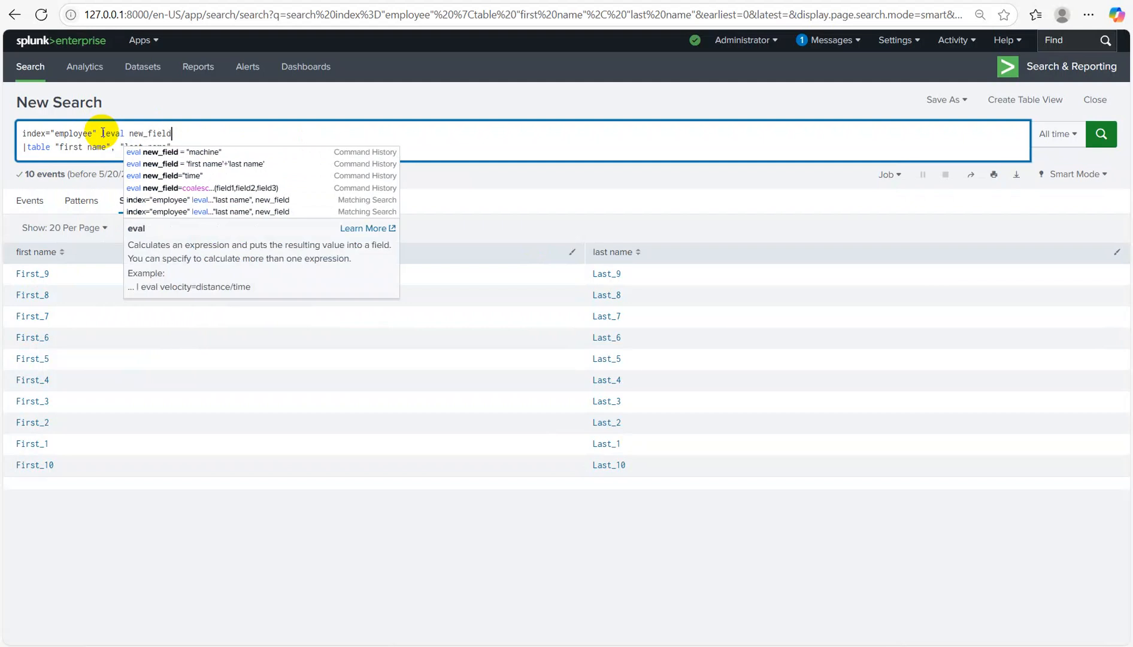
pyautogui.write('=')
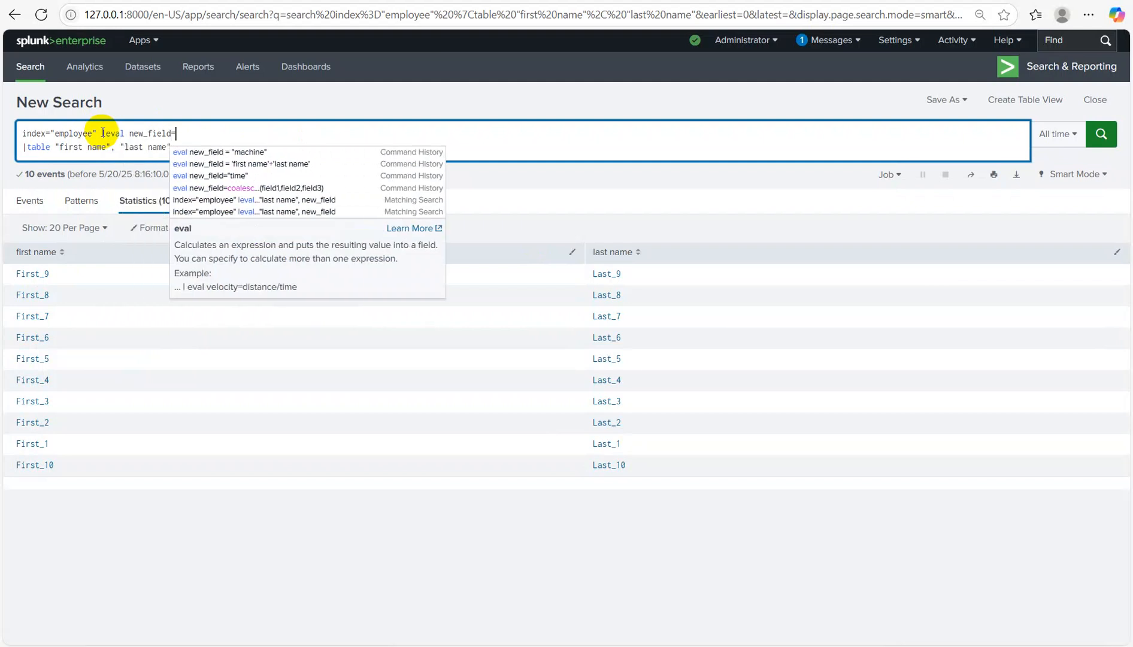
pyautogui.write('repp')
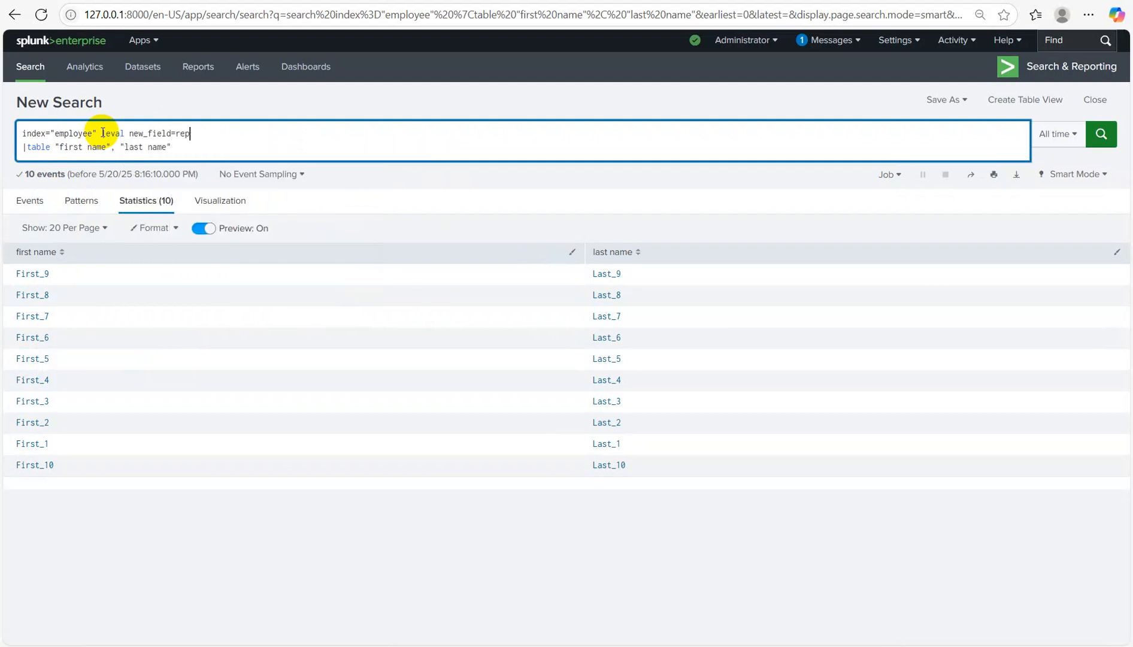
pyautogui.press('BackSpace')
pyautogui.write('lace()')
pyautogui.write("'first nam")
pyautogui.press('BackSpace')
pyautogui.press('BackSpace')
pyautogui.press('BackSpace')
pyautogui.write('name\', "_\\d{1}", _0')
# Step: Run the replace search with the table showing "first name" beside new_field instead of last name
pyautogui.press('Return')
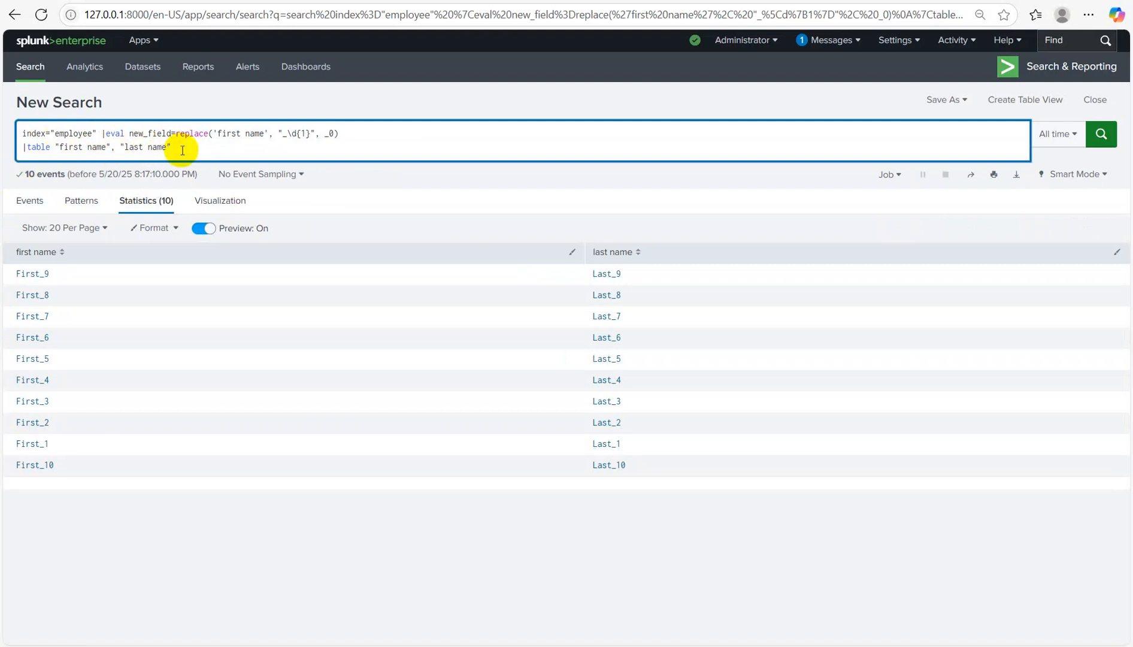
pyautogui.press('BackSpace')
pyautogui.press('BackSpace')
pyautogui.press('BackSpace')
pyautogui.press('BackSpace')
pyautogui.press('BackSpace')
pyautogui.press('BackSpace')
pyautogui.press('BackSpace')
pyautogui.press('BackSpace')
pyautogui.press('BackSpace')
pyautogui.press('BackSpace')
pyautogui.press('BackSpace')
pyautogui.press('BackSpace')
pyautogui.write('new_field')
pyautogui.press('Return')
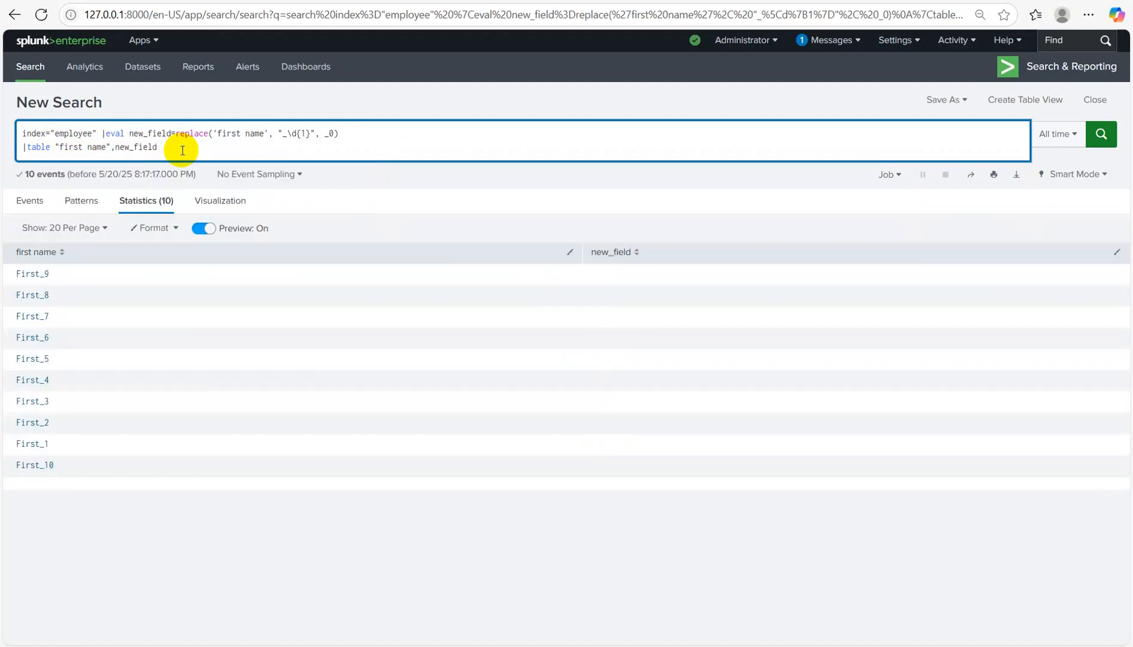
# Step: Quote the "_0" replacement and rerun, yielding First_0 values and First_00 for First_10
pyautogui.click(334, 134)
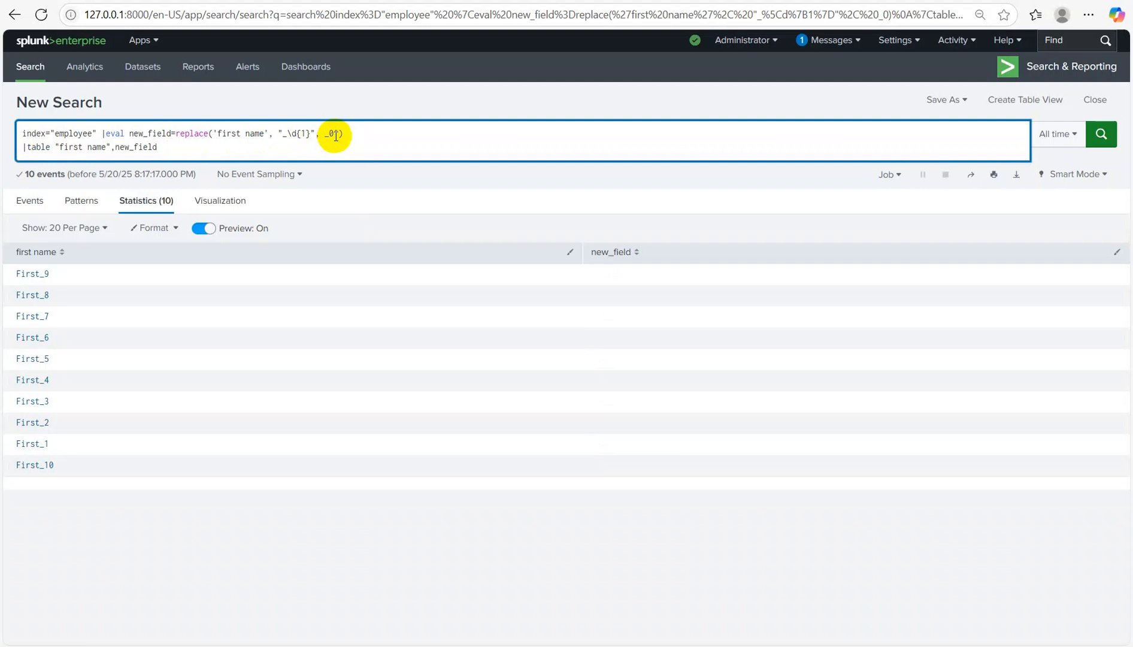
pyautogui.write('"')
pyautogui.press('Return')
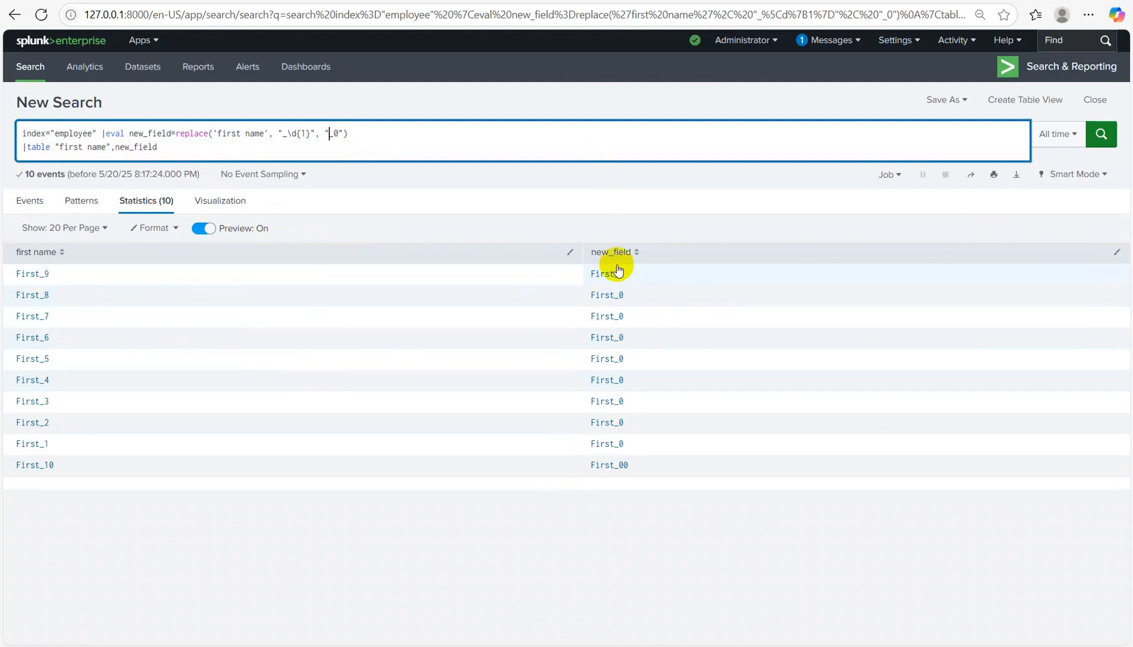
pyautogui.moveTo(665, 646)
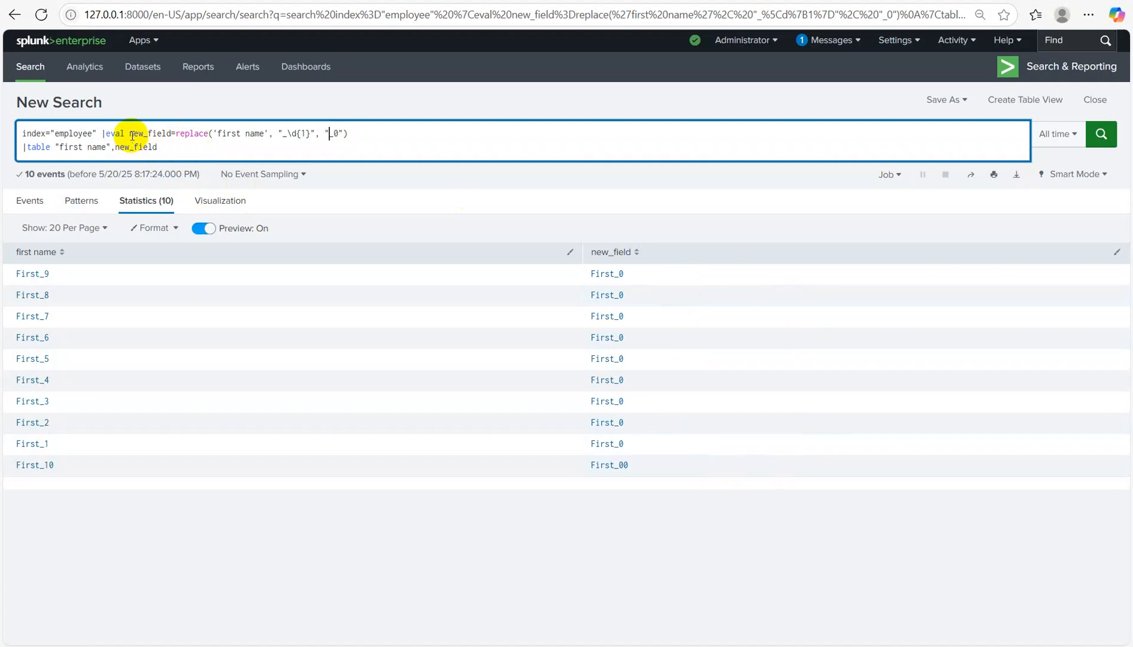
# Step: Replace the old eval and table line with eval field1=substr('first name', 1,3)
pyautogui.moveTo(128, 133); pyautogui.dragTo(354, 263)
pyautogui.press('BackSpace')
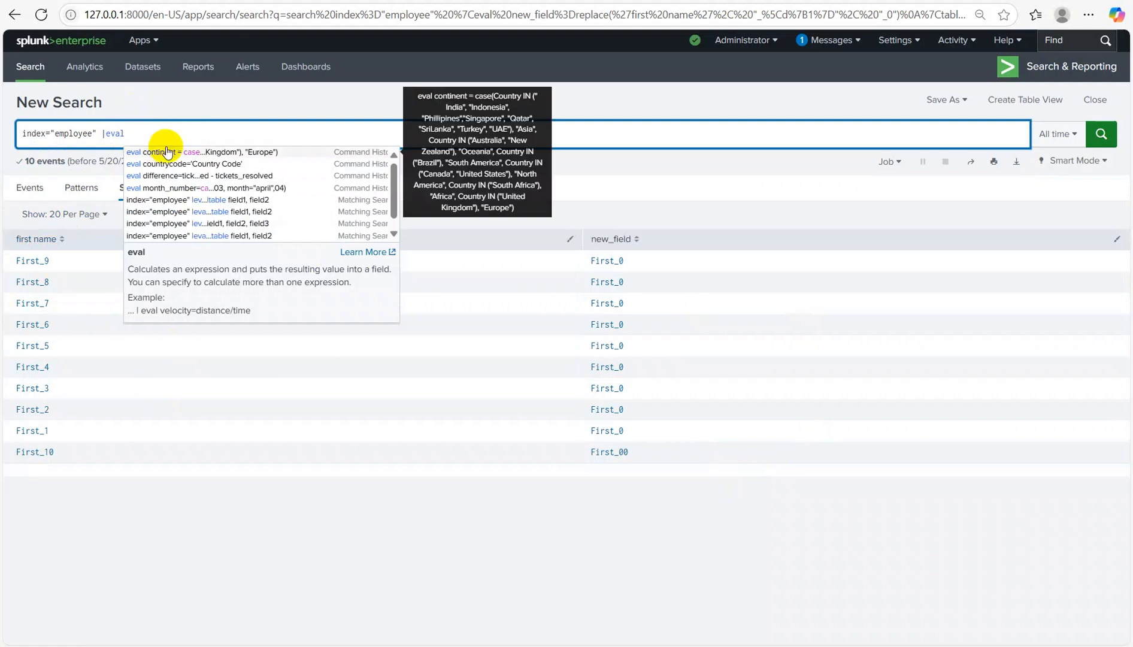
pyautogui.write('field1')
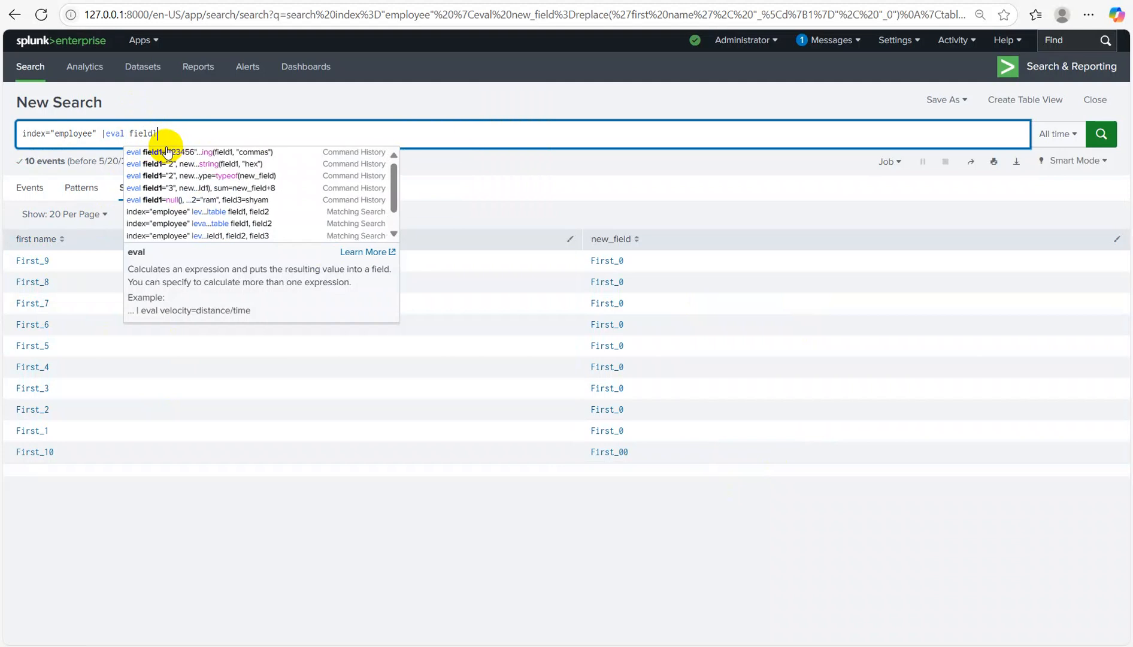
pyautogui.press('BackSpace')
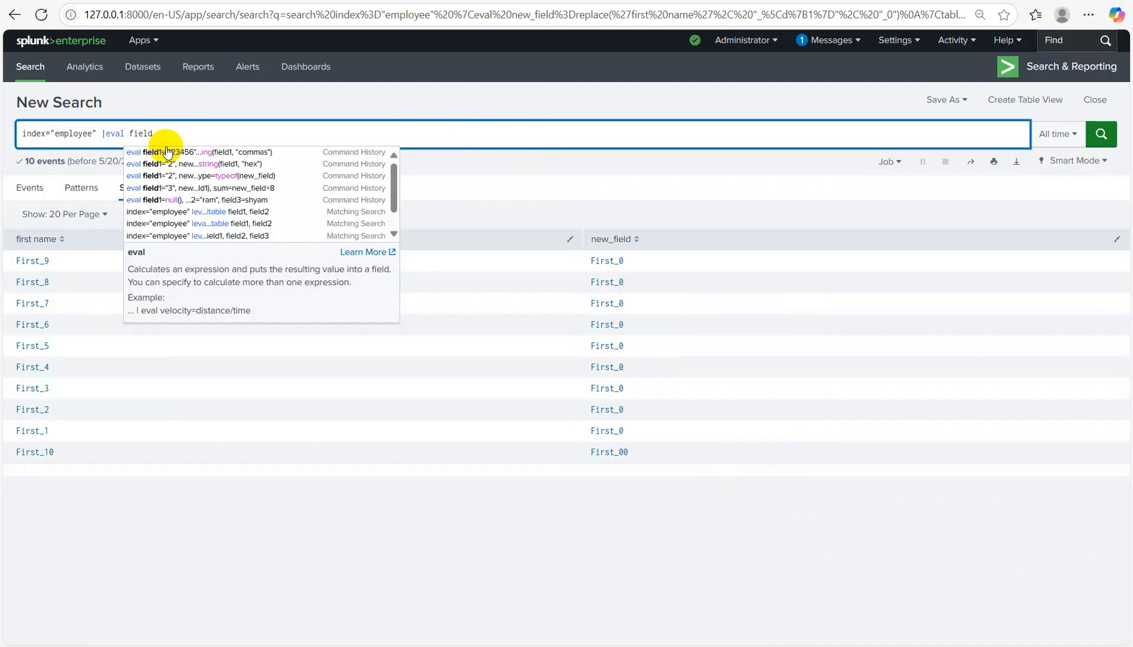
pyautogui.write('1')
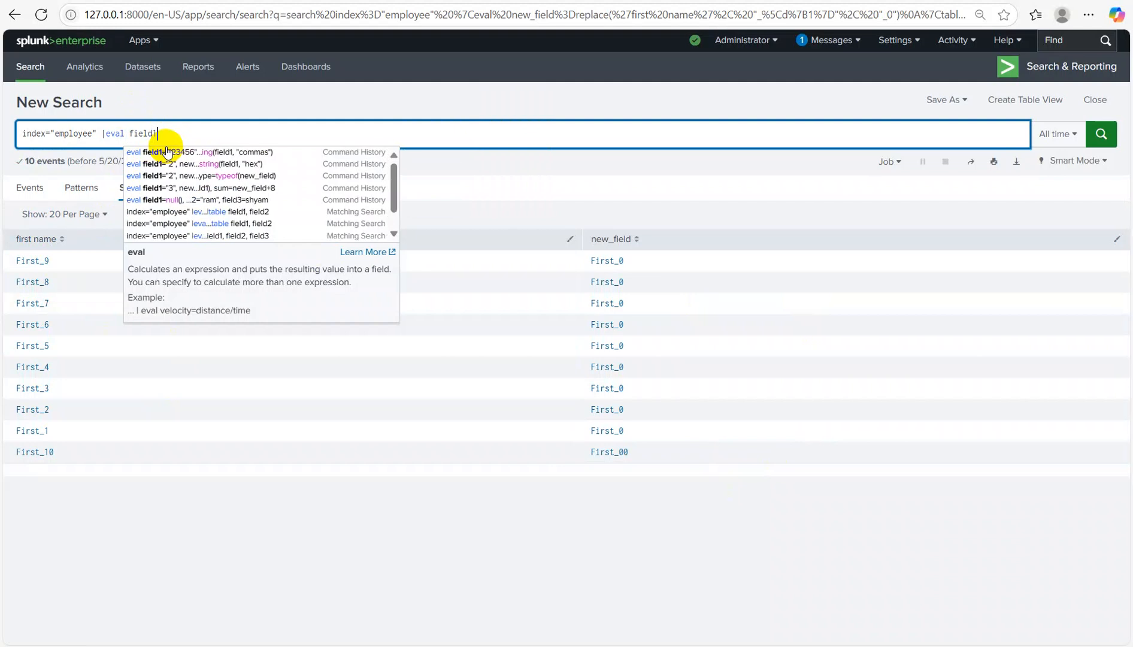
pyautogui.write('=substr()')
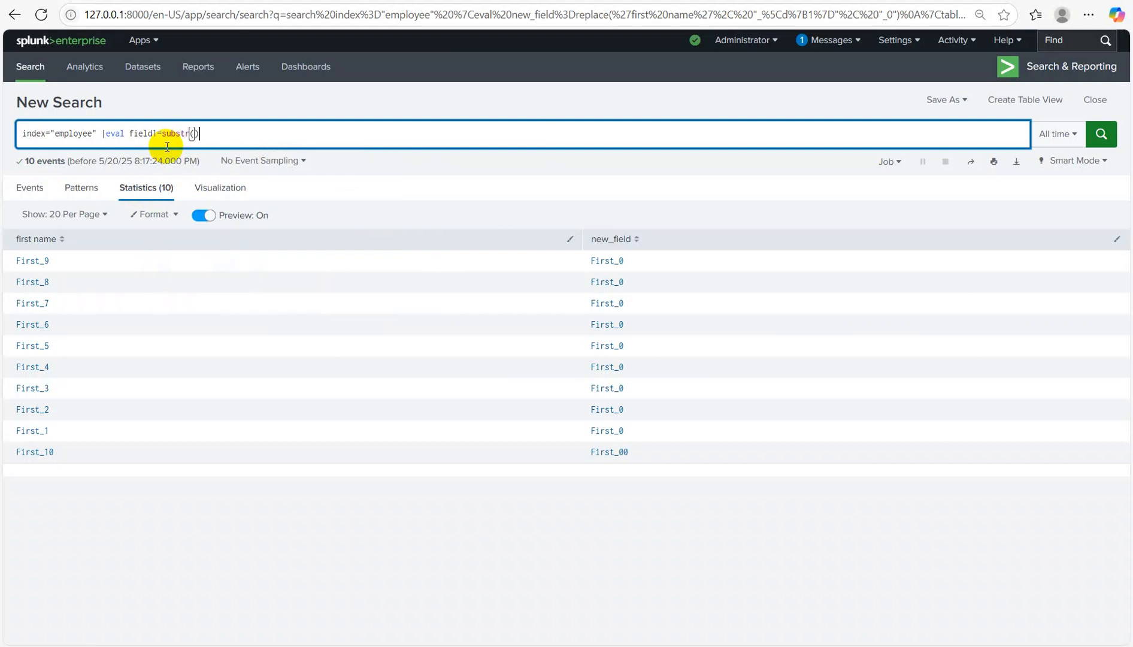
pyautogui.press('Left')
pyautogui.write("'first name', 1,3")
# Step: Add |table field1 on a new line and run the substr search
pyautogui.hotkey('shift', 'Return')
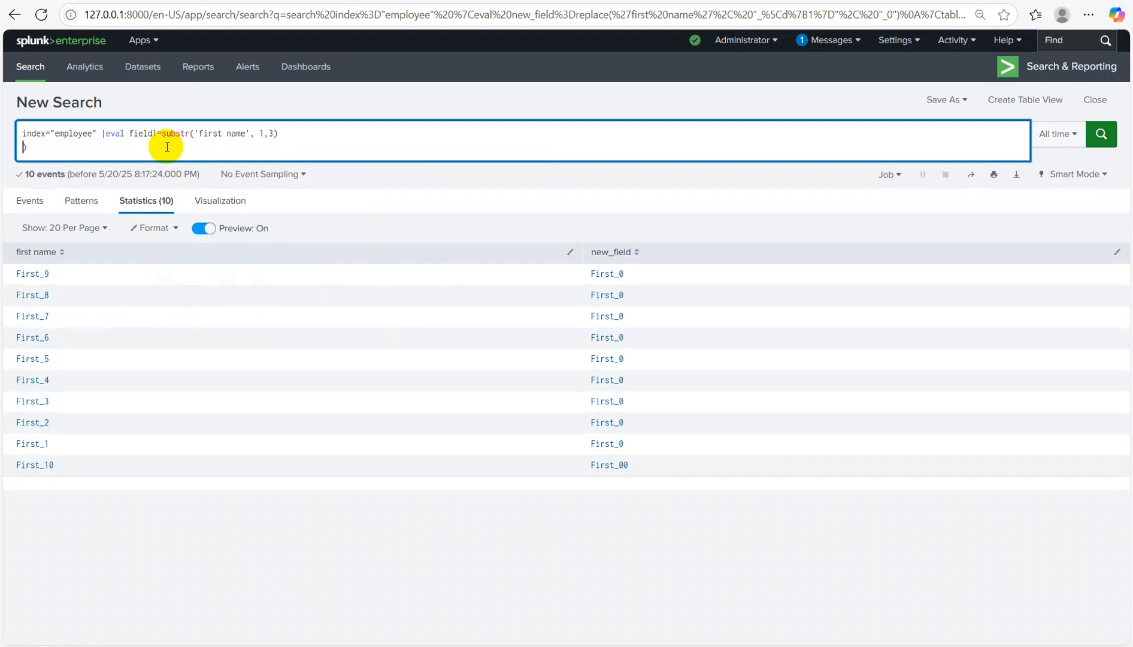
pyautogui.write('|table ')
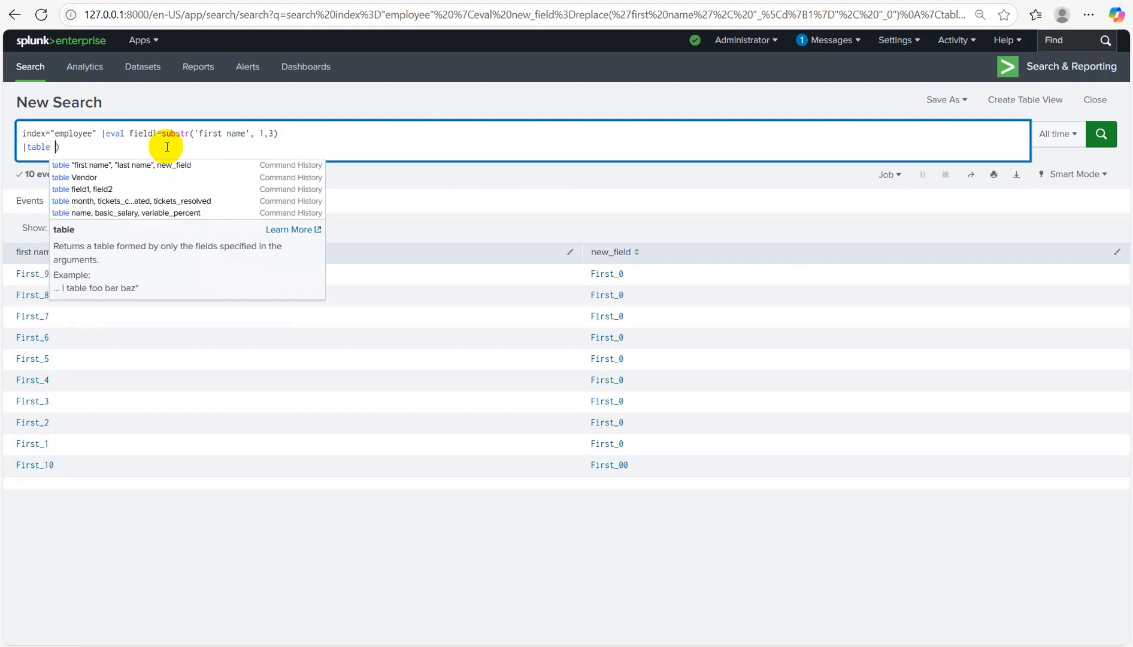
pyautogui.write('field1')
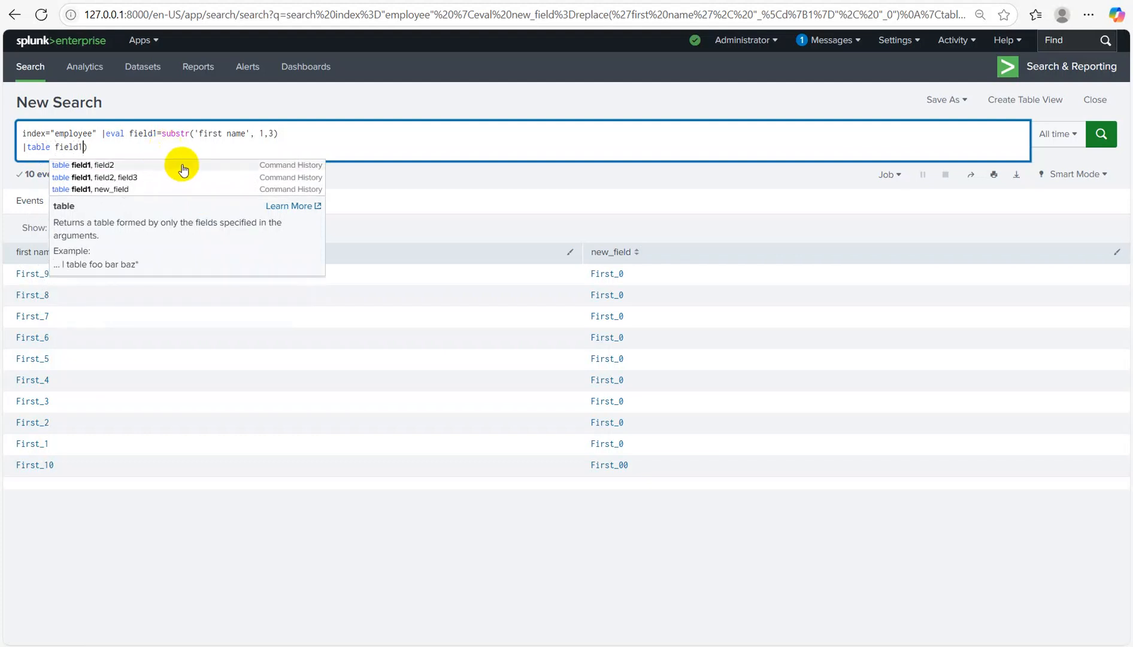
pyautogui.press('Delete')
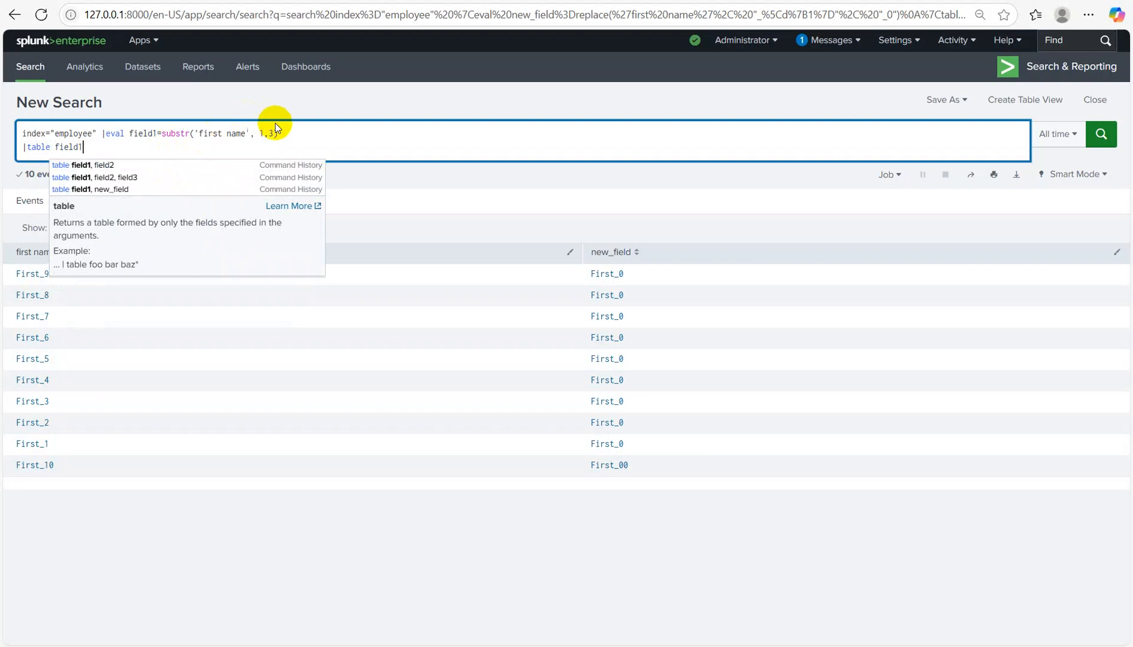
pyautogui.press('Return')
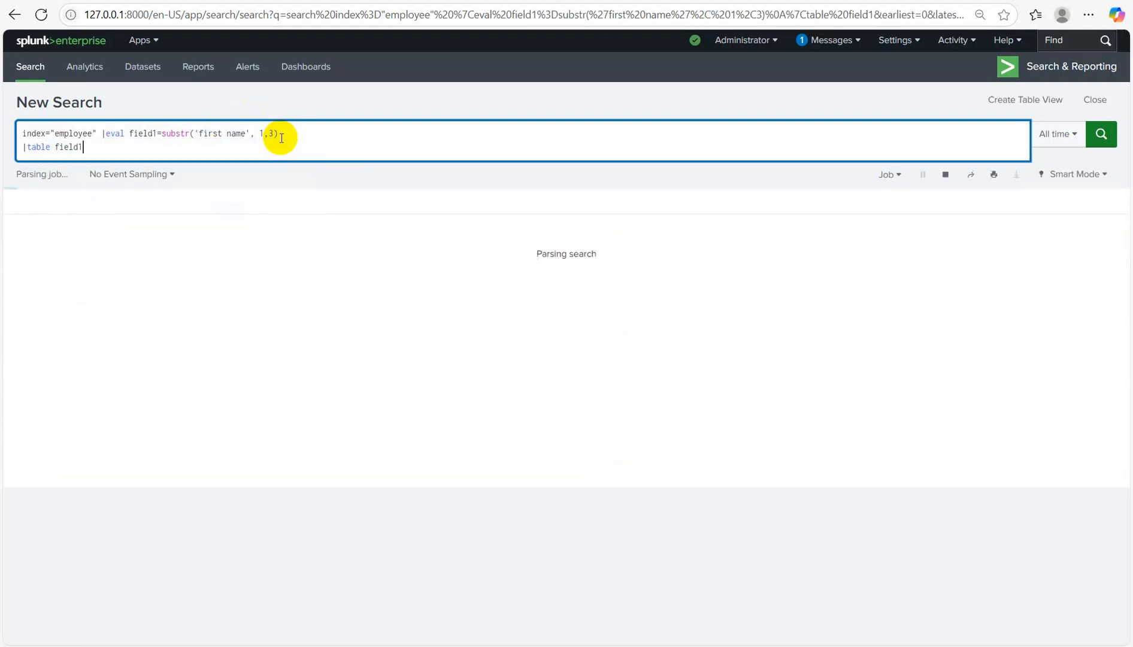